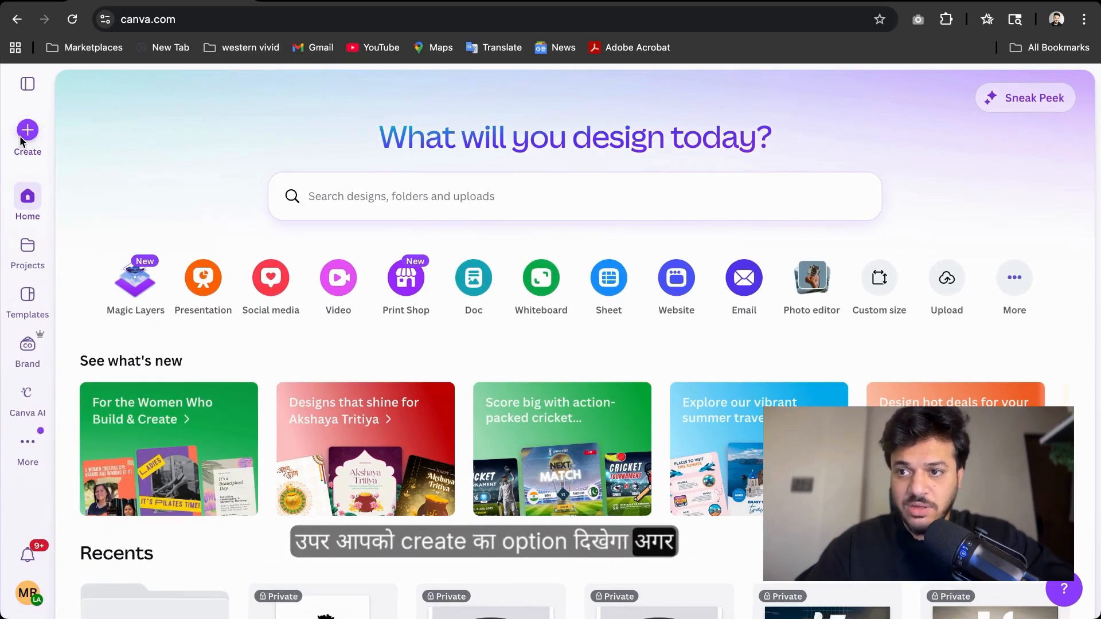
Open the Create a design dialog and browse its design types and quick actions
left_click(25, 134)
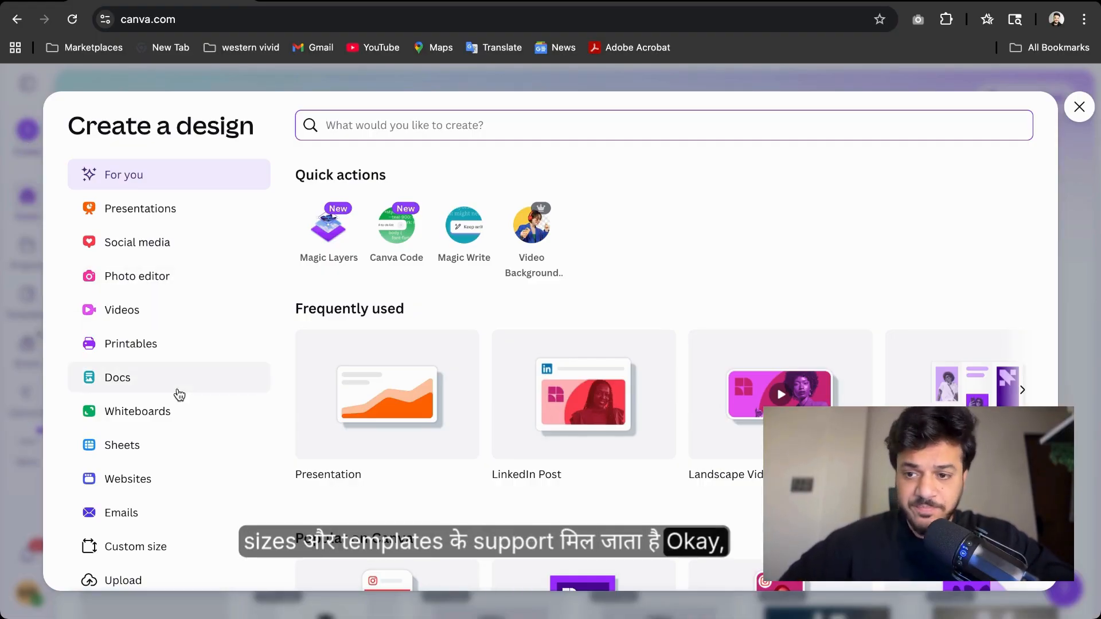
scroll(178, 394, "down", 1)
scroll(178, 393, "up", 2)
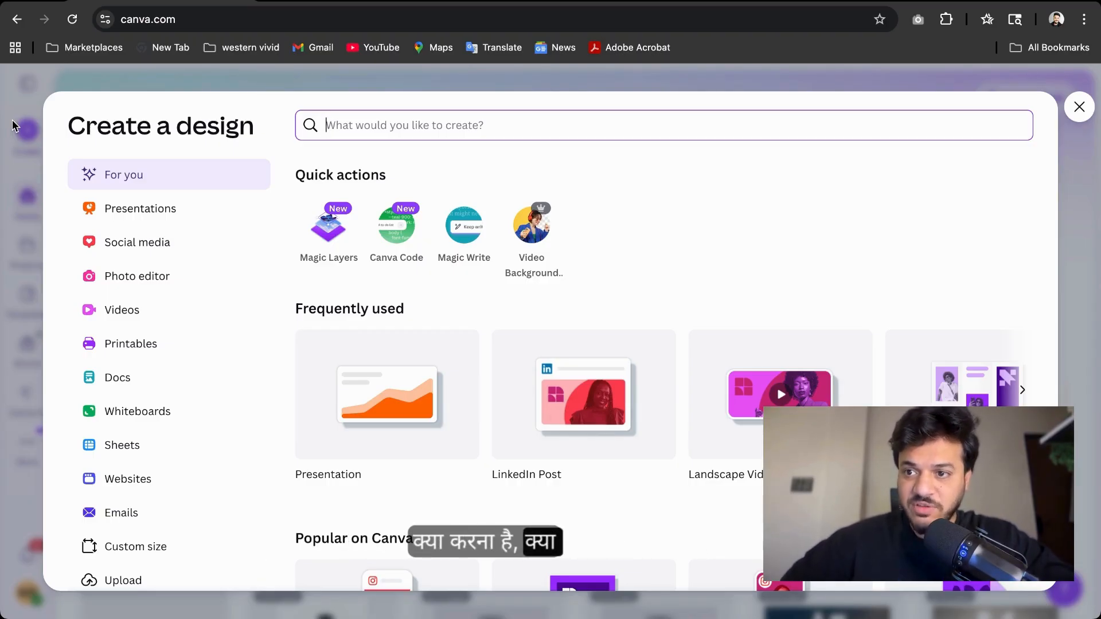
left_click(31, 205)
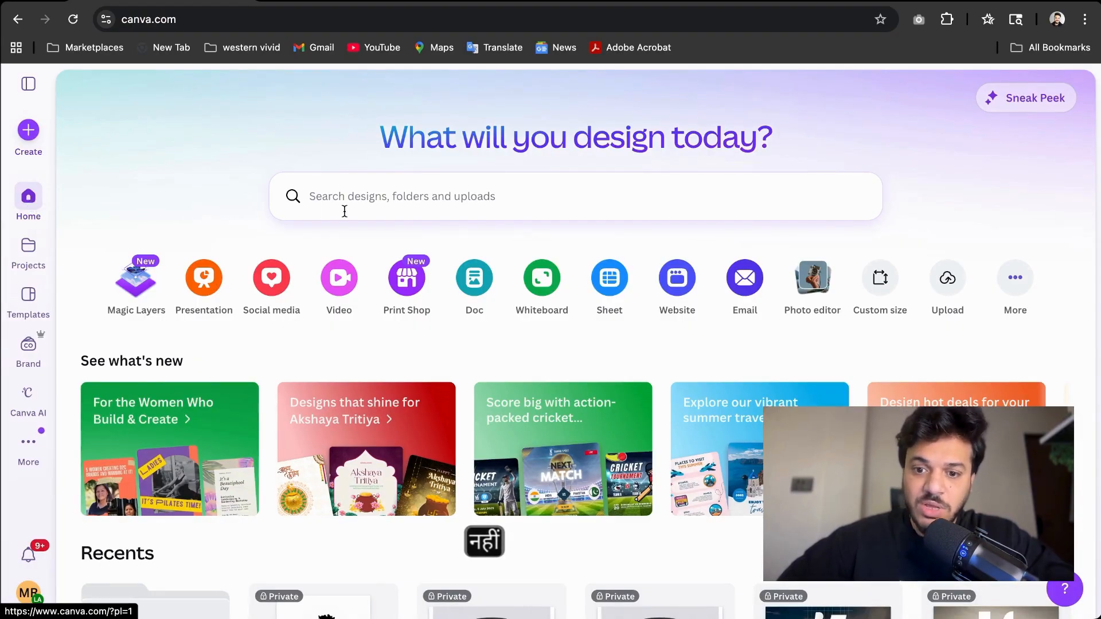
Browse the recent designs listed on the home page
scroll(344, 212, "down", 6)
scroll(344, 213, "down", 3)
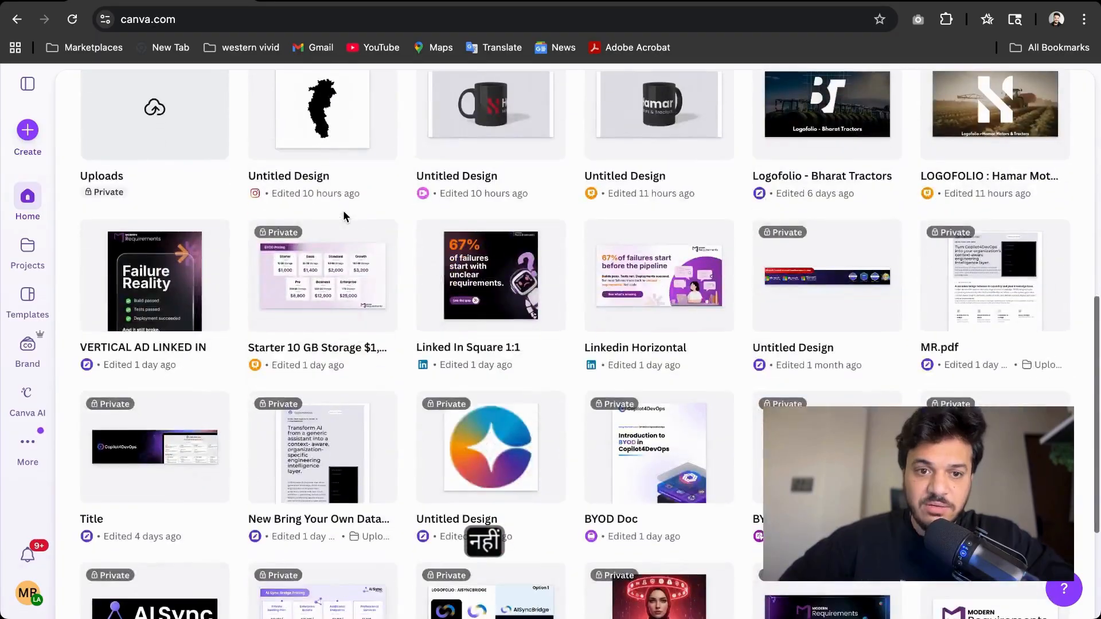
scroll(344, 215, "down", 4)
scroll(344, 215, "down", 2)
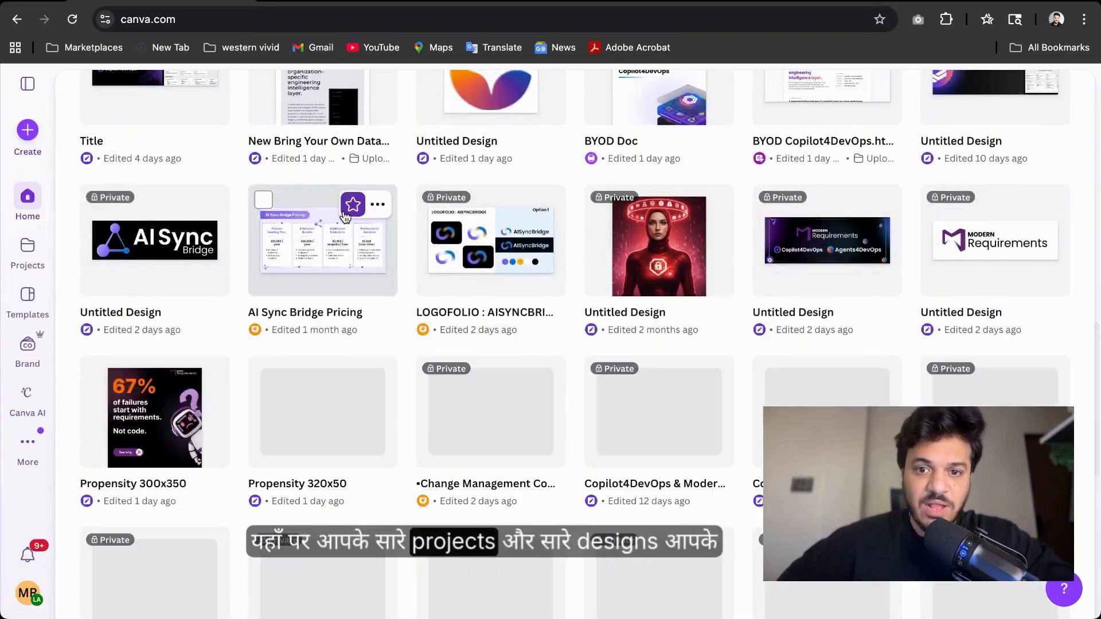
scroll(345, 216, "down", 1)
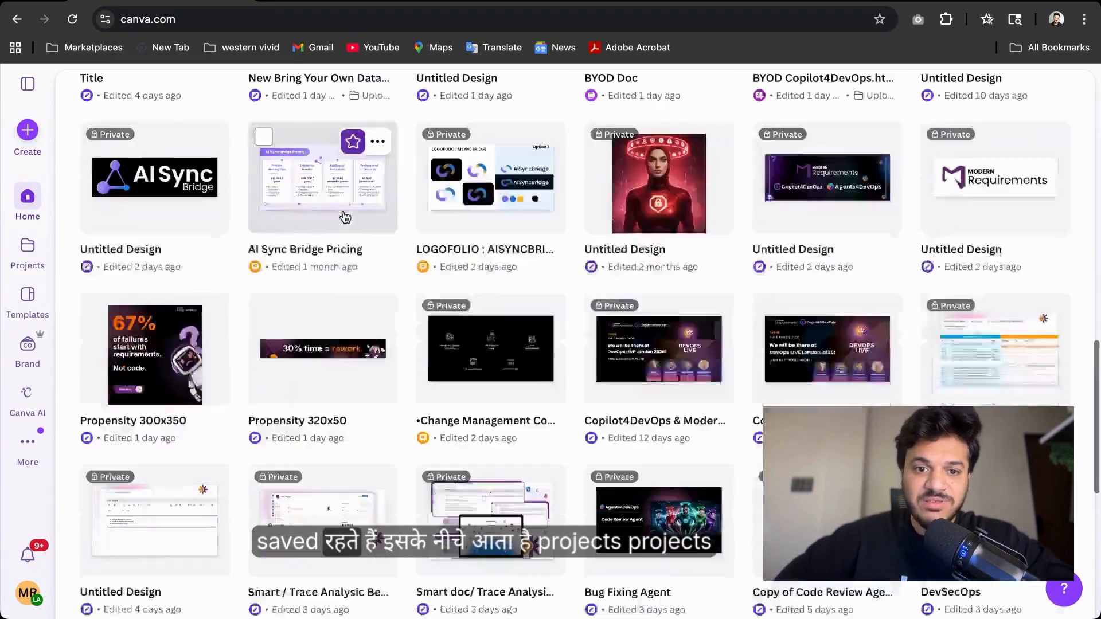
scroll(345, 218, "down", 2)
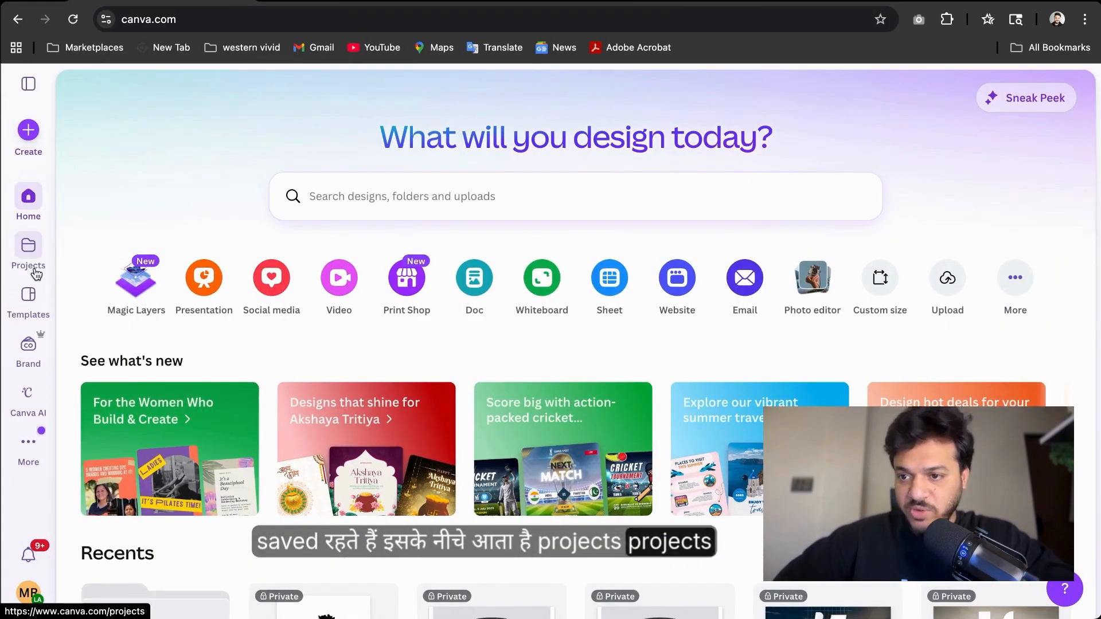
Open Projects and look through its folders and designs
left_click(28, 253)
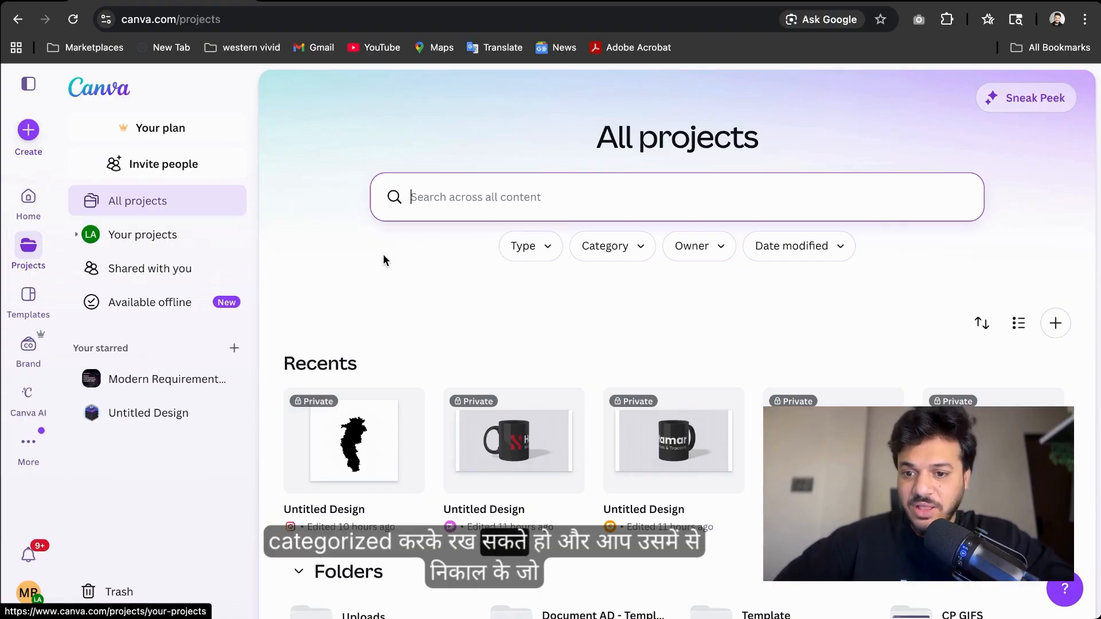
scroll(835, 225, "down", 7)
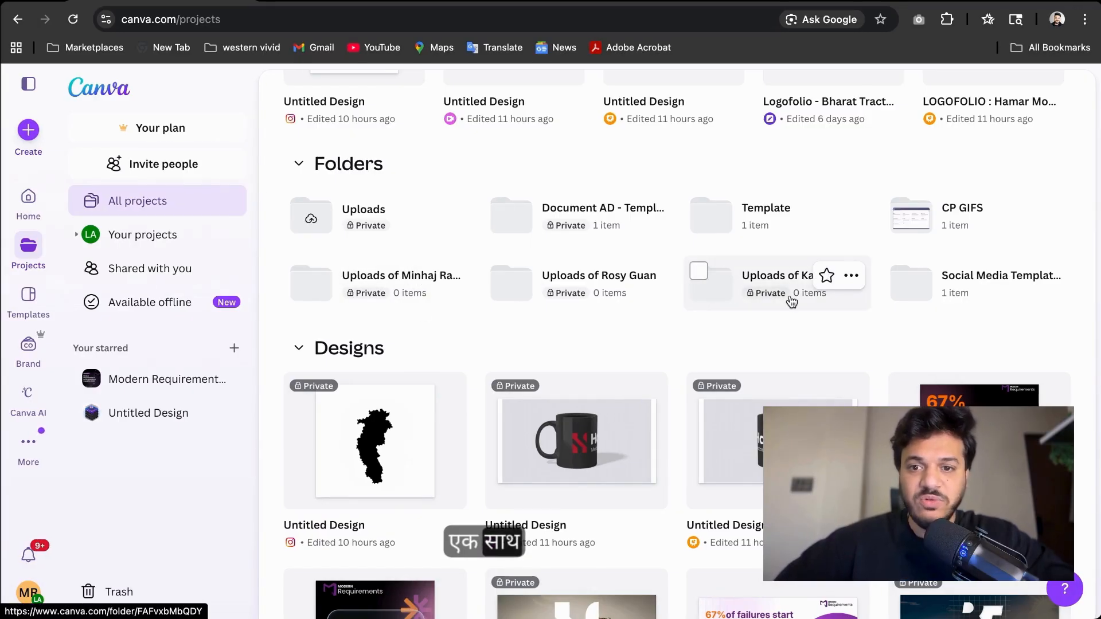
scroll(791, 303, "down", 3)
scroll(786, 296, "up", 4)
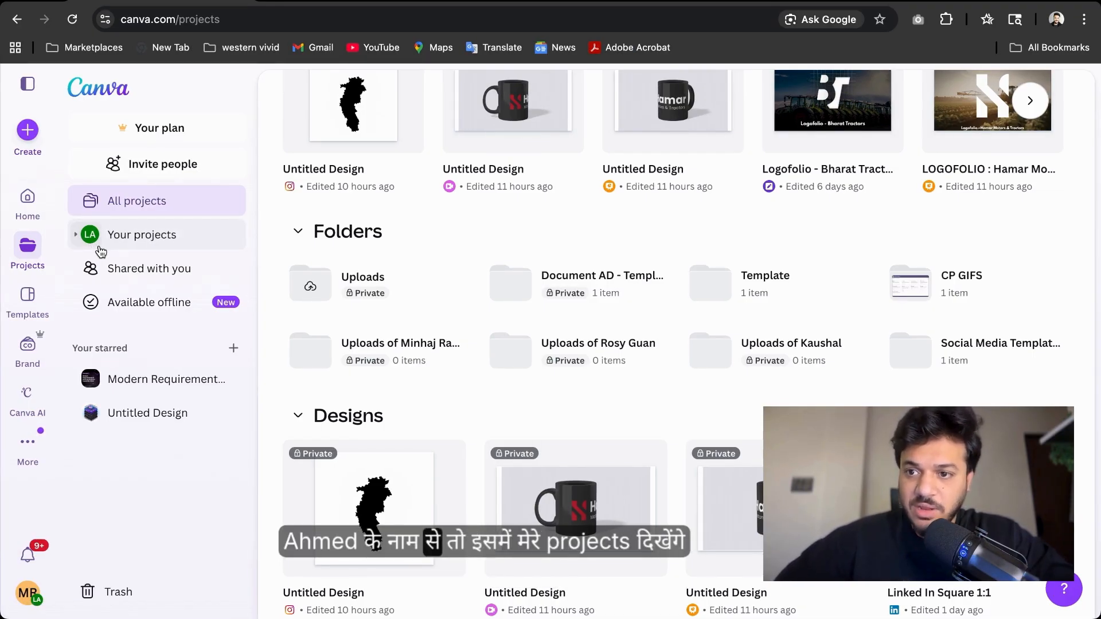
View the Your projects section, then the Shared with you section of Projects
left_click(179, 240)
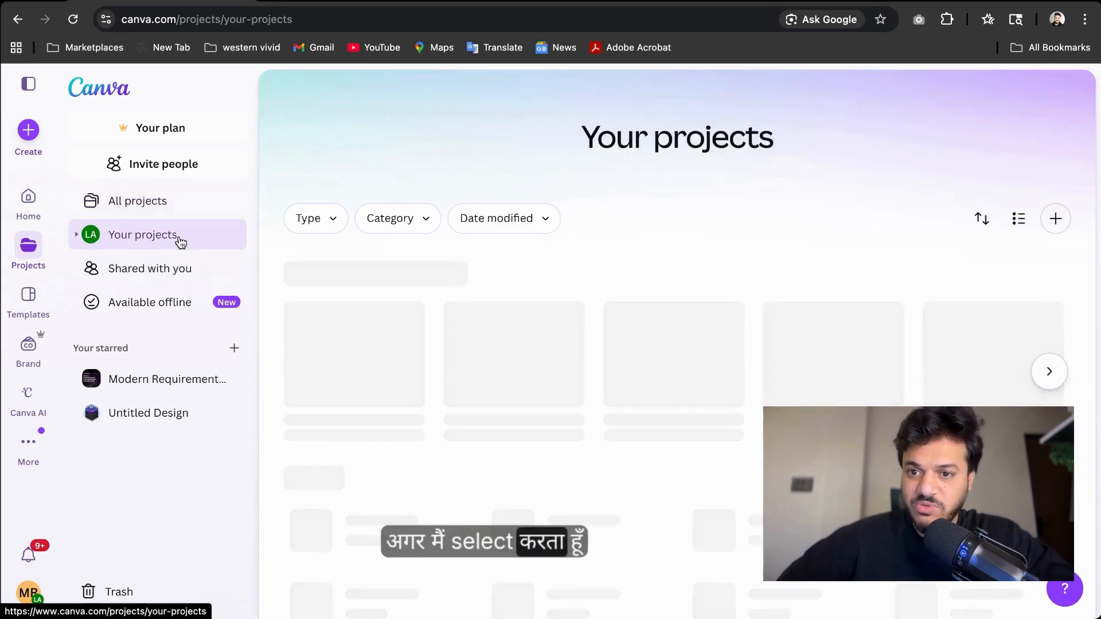
scroll(522, 324, "down", 4)
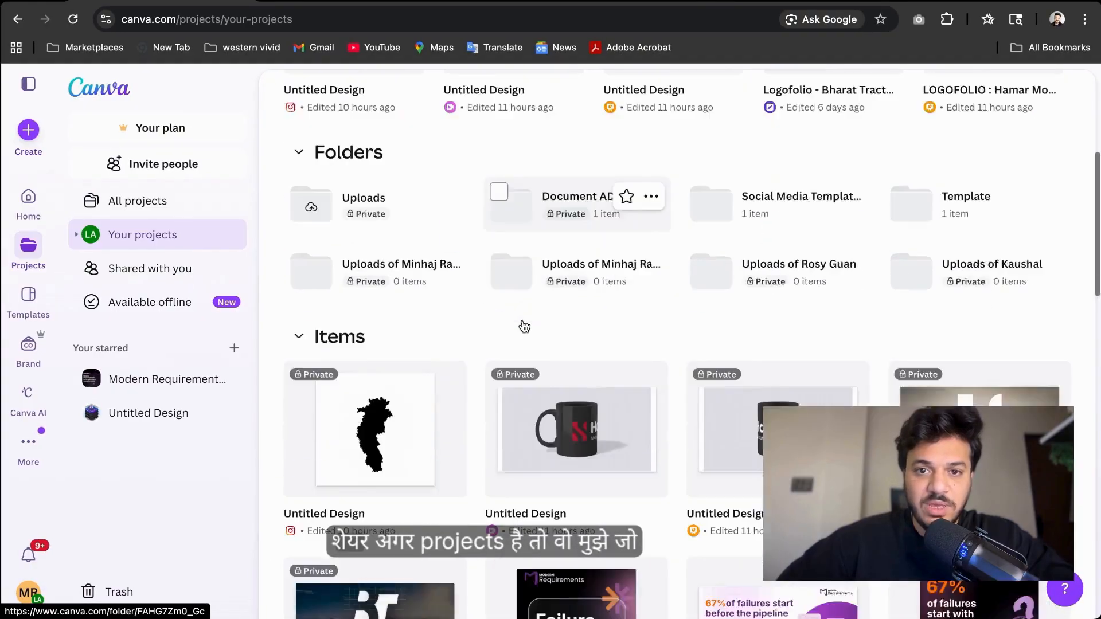
left_click(116, 274)
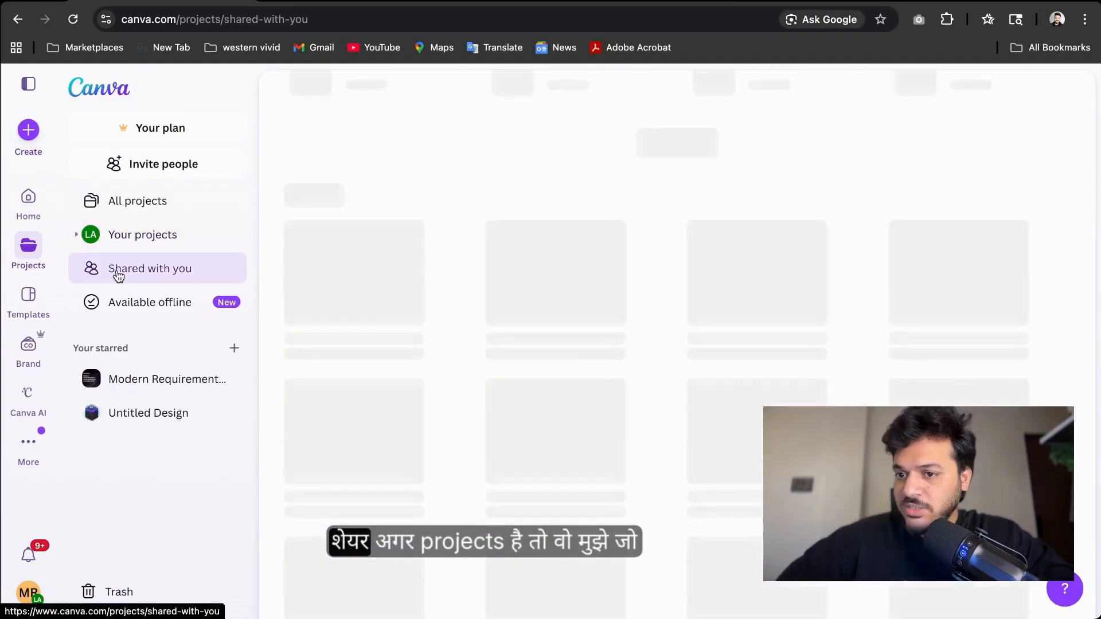
scroll(467, 281, "up", 1)
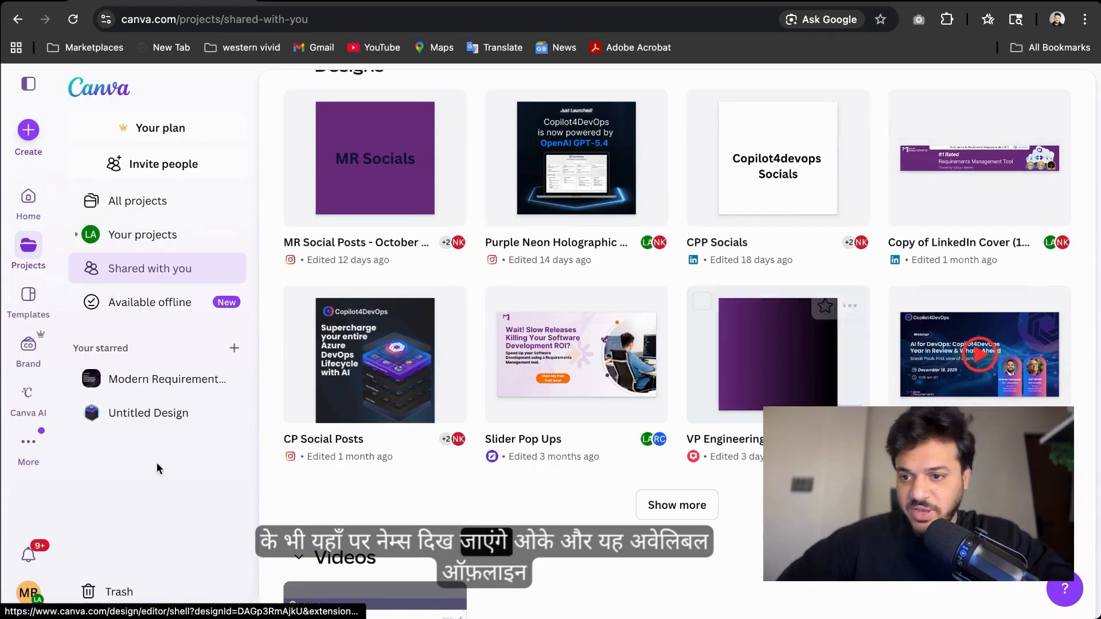
Return to All projects and look over the recent designs
left_click(131, 310)
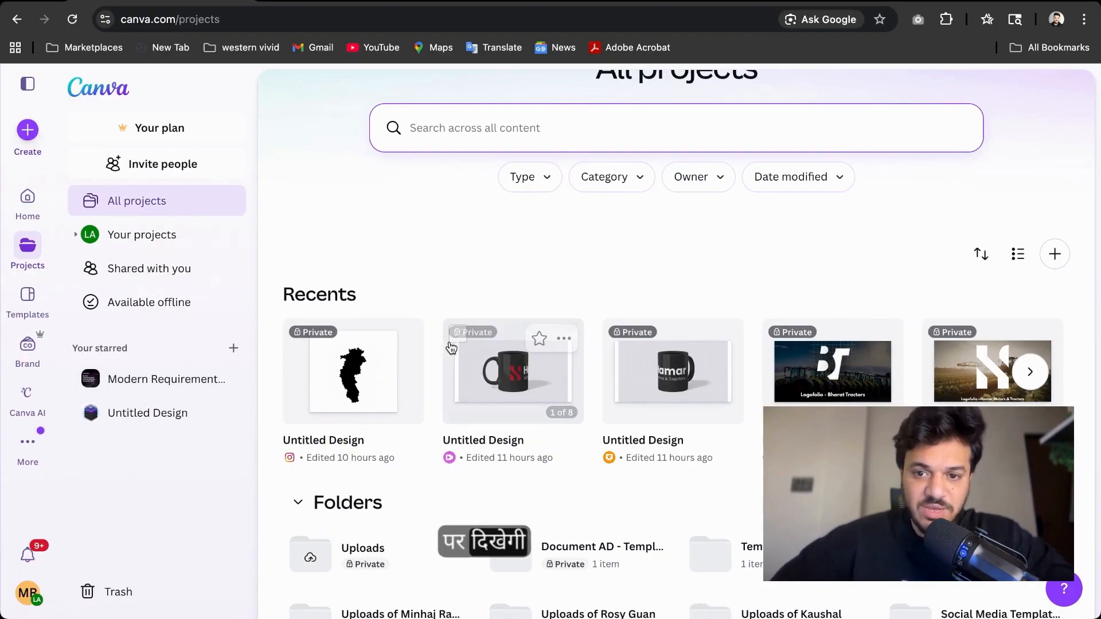
mouse_move(403, 339)
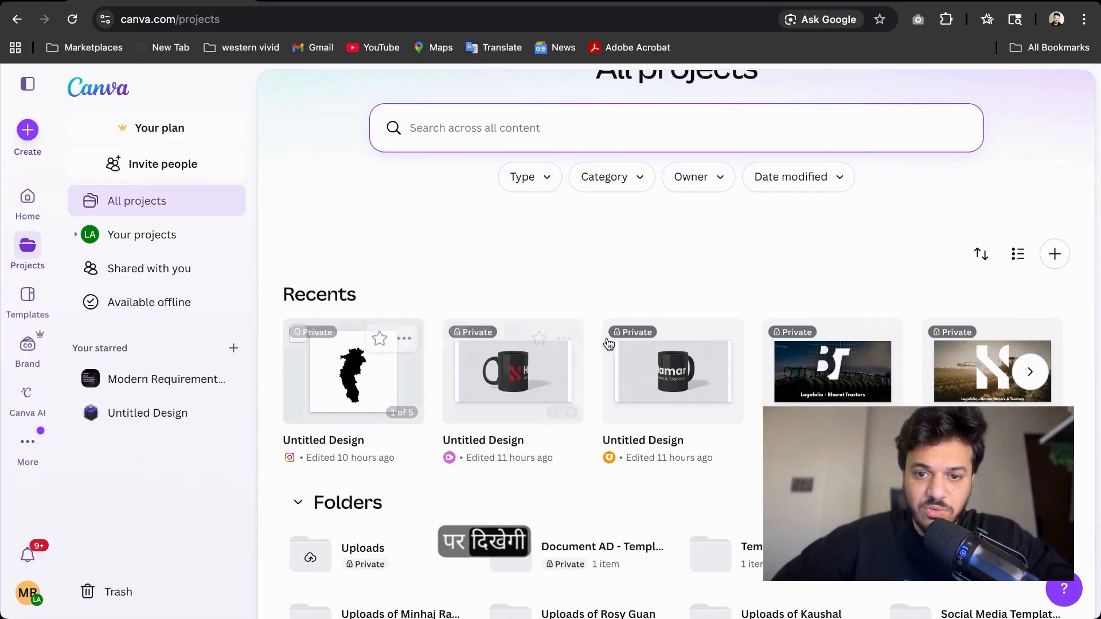
scroll(140, 464, "down", 2)
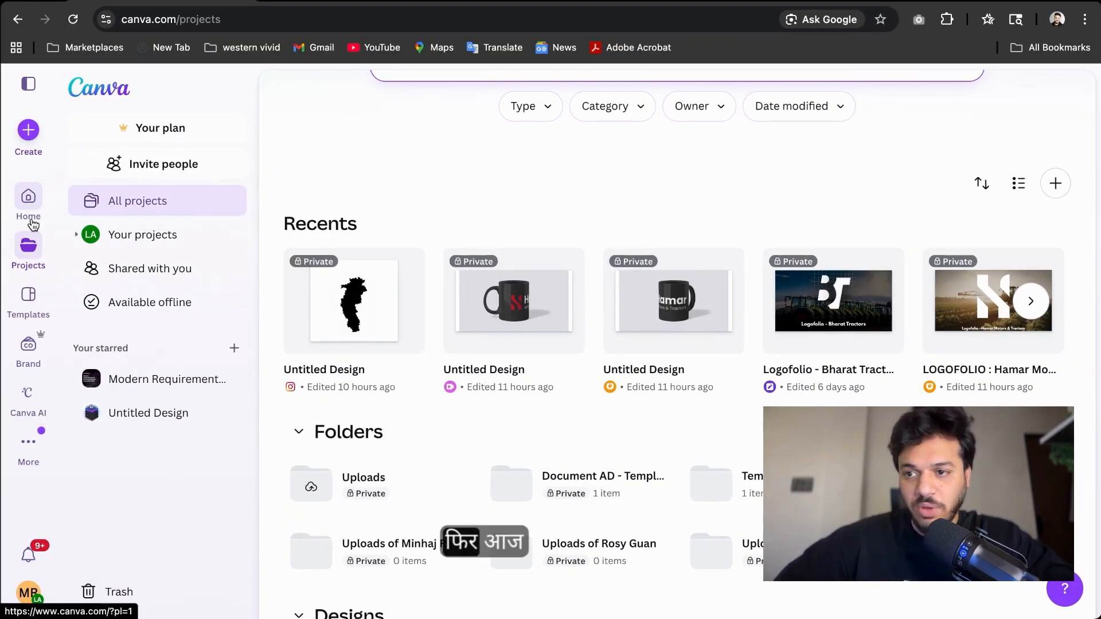
Open Templates and browse the Explore templates categories
left_click(28, 298)
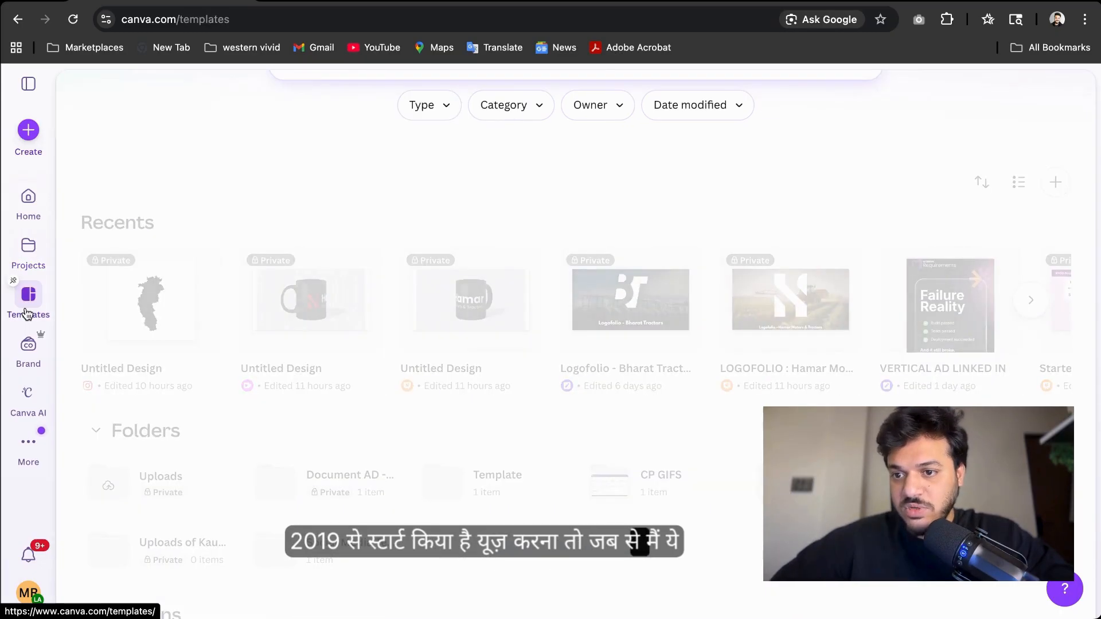
scroll(200, 208, "down", 2)
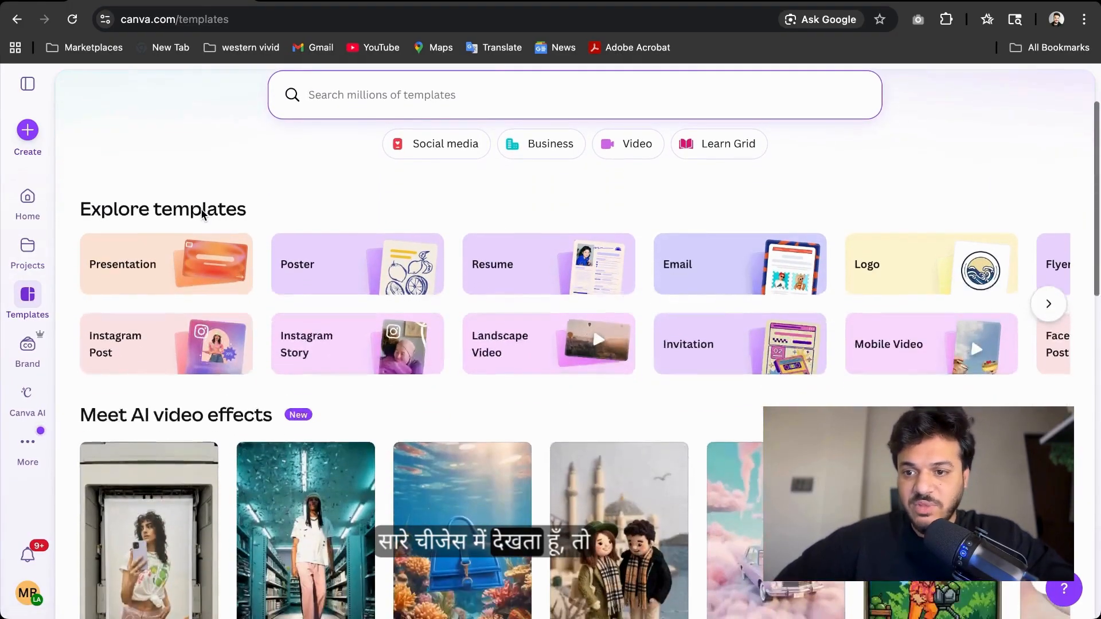
scroll(201, 212, "down", 2)
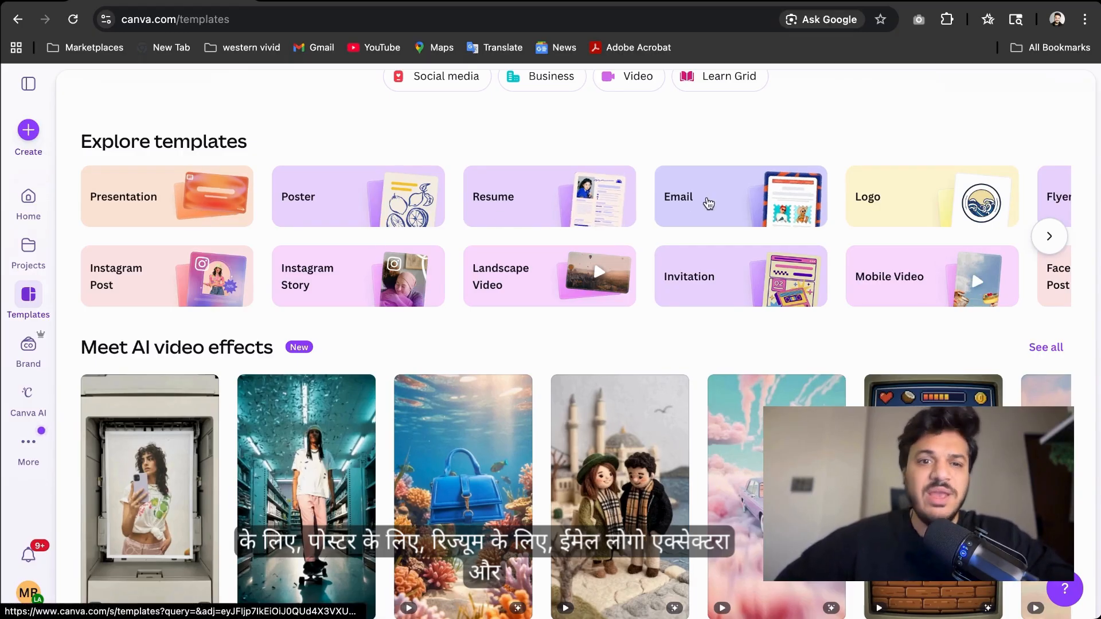
scroll(235, 209, "down", 3)
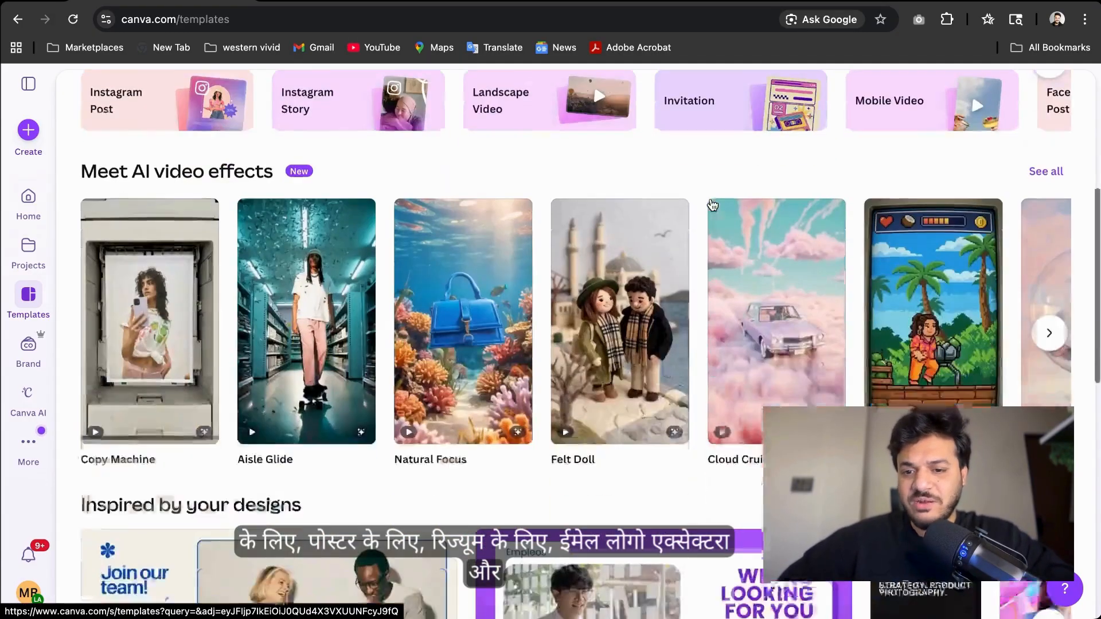
Preview the AI video effects templates and scroll through that carousel
mouse_move(142, 269)
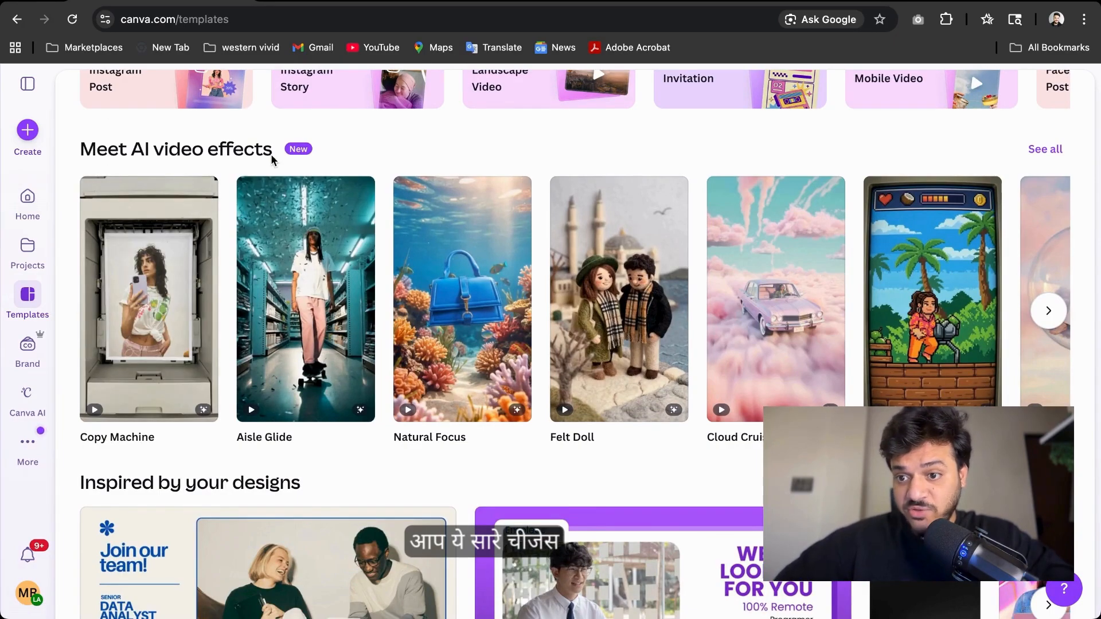
mouse_move(181, 263)
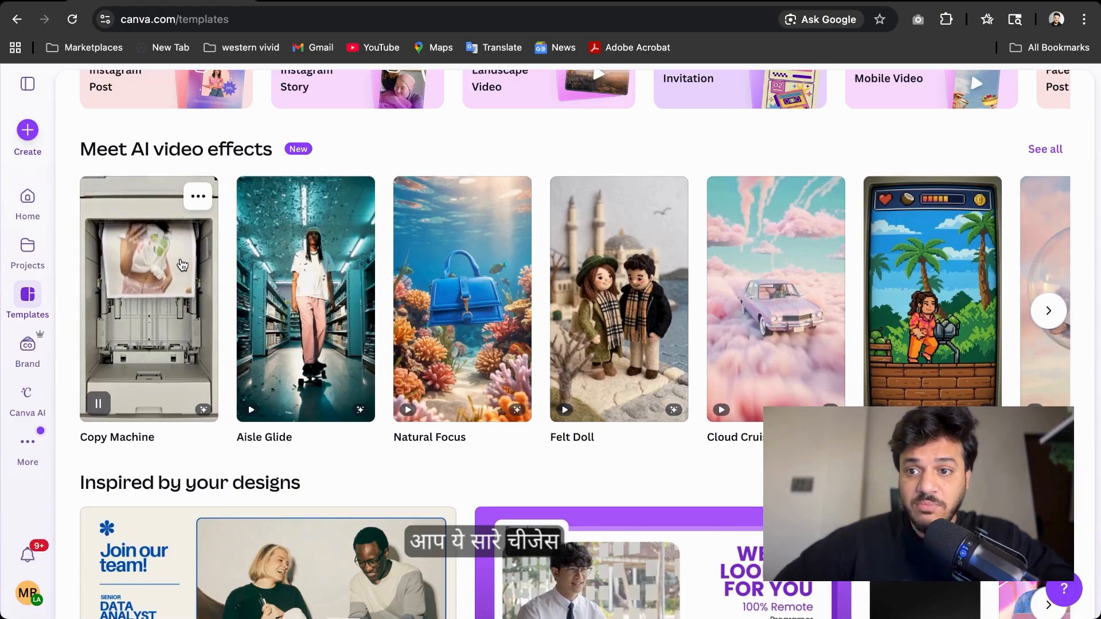
mouse_move(484, 377)
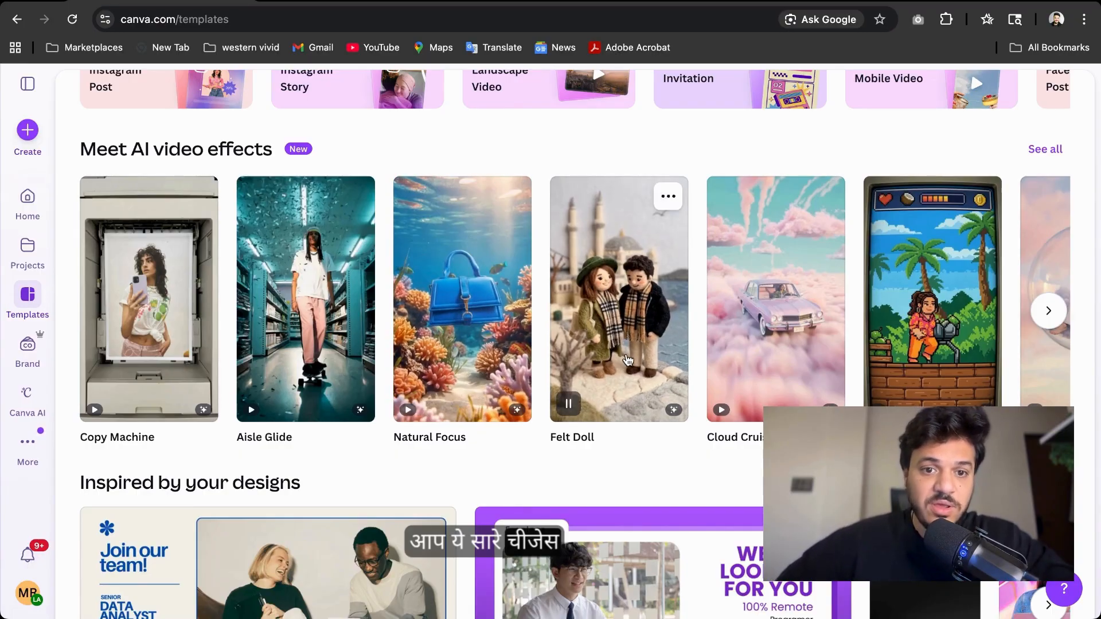
mouse_move(757, 342)
mouse_move(981, 338)
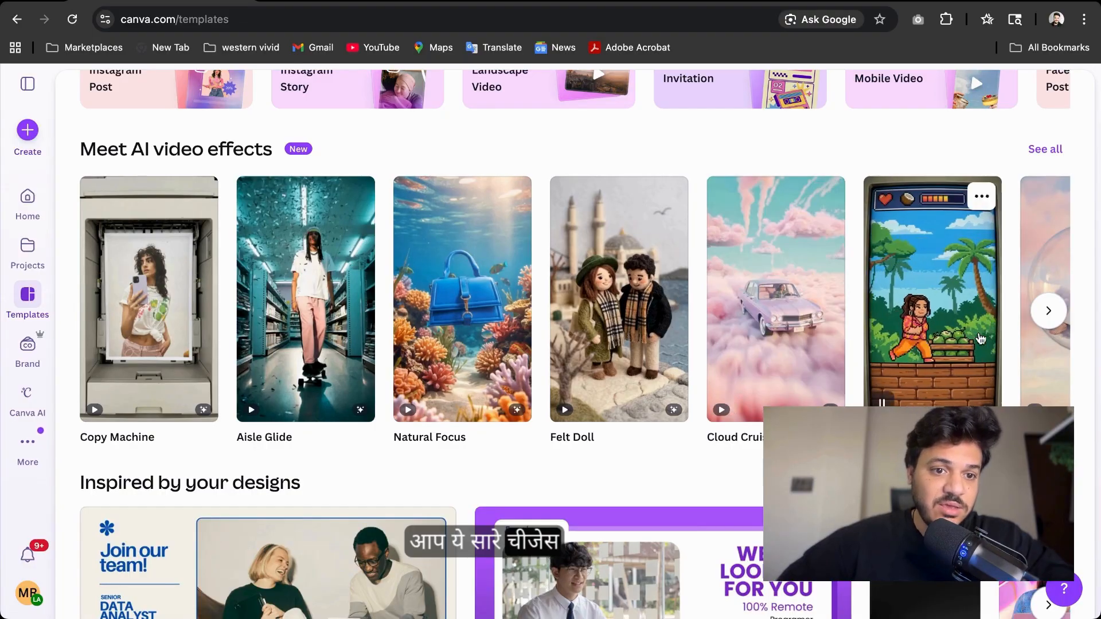
scroll(981, 339, "right", 10)
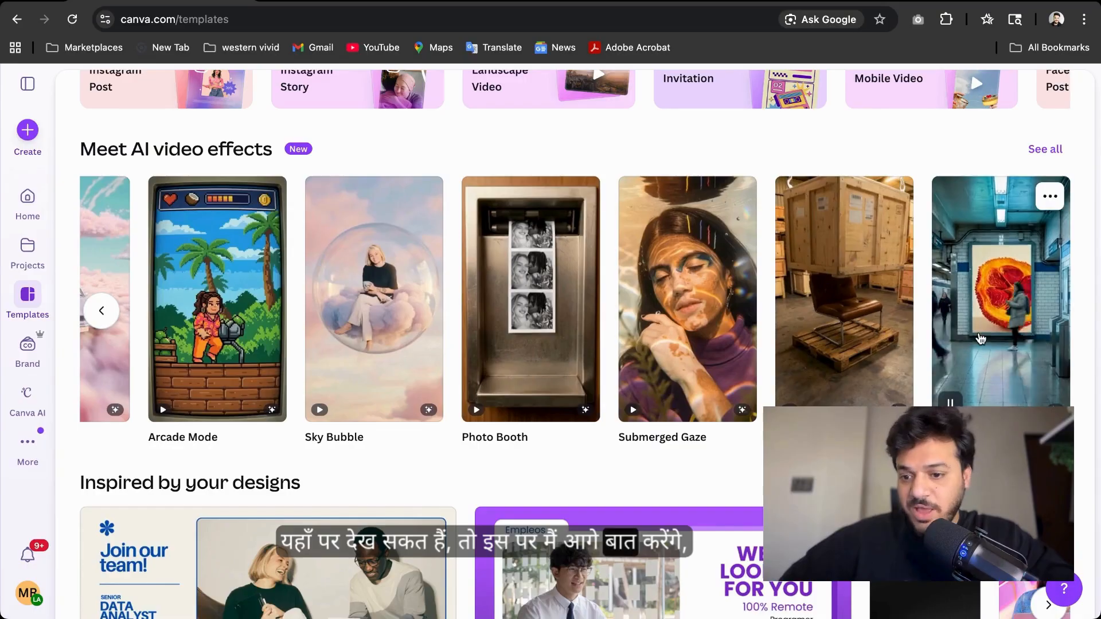
Scroll through the remaining template sections, including Discover Canva and More templates for you
scroll(981, 338, "down", 5)
scroll(980, 338, "down", 6)
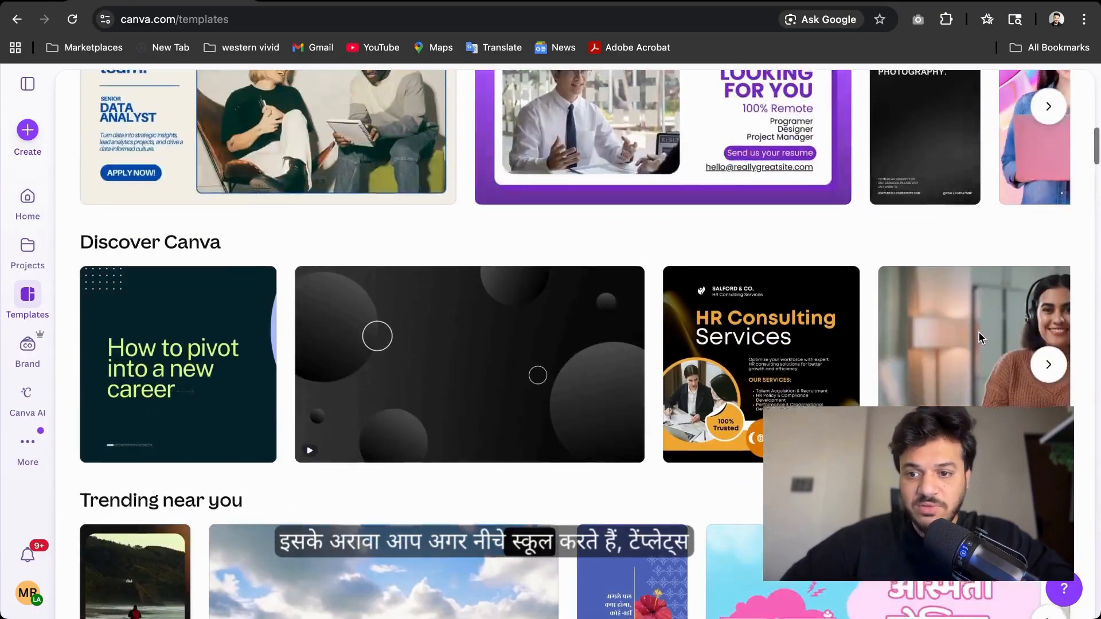
mouse_move(160, 312)
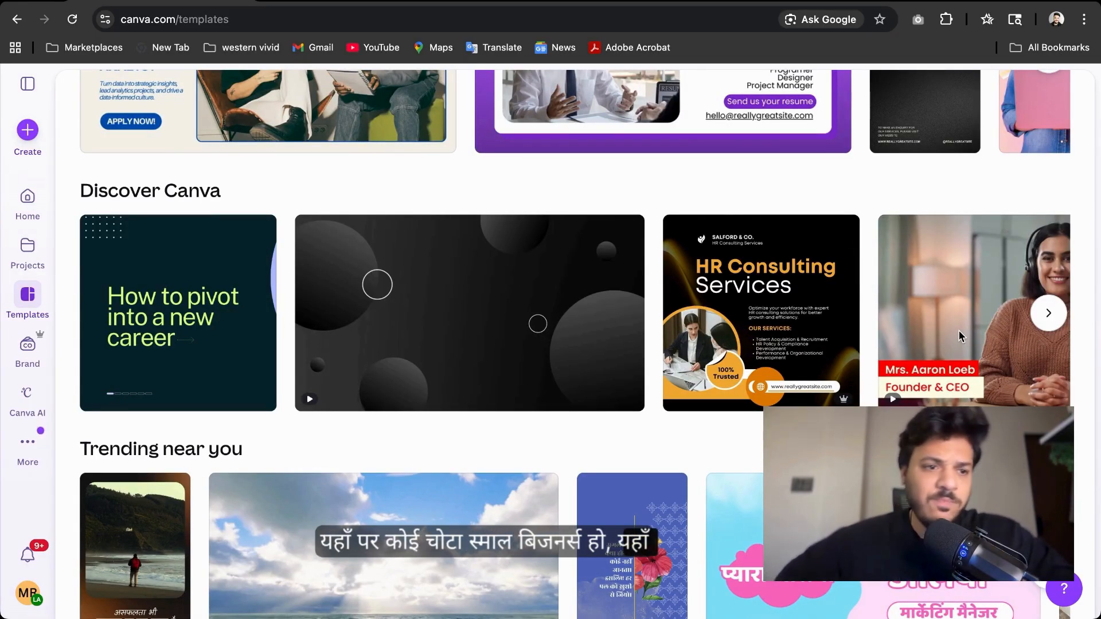
scroll(961, 336, "down", 3)
scroll(962, 336, "down", 6)
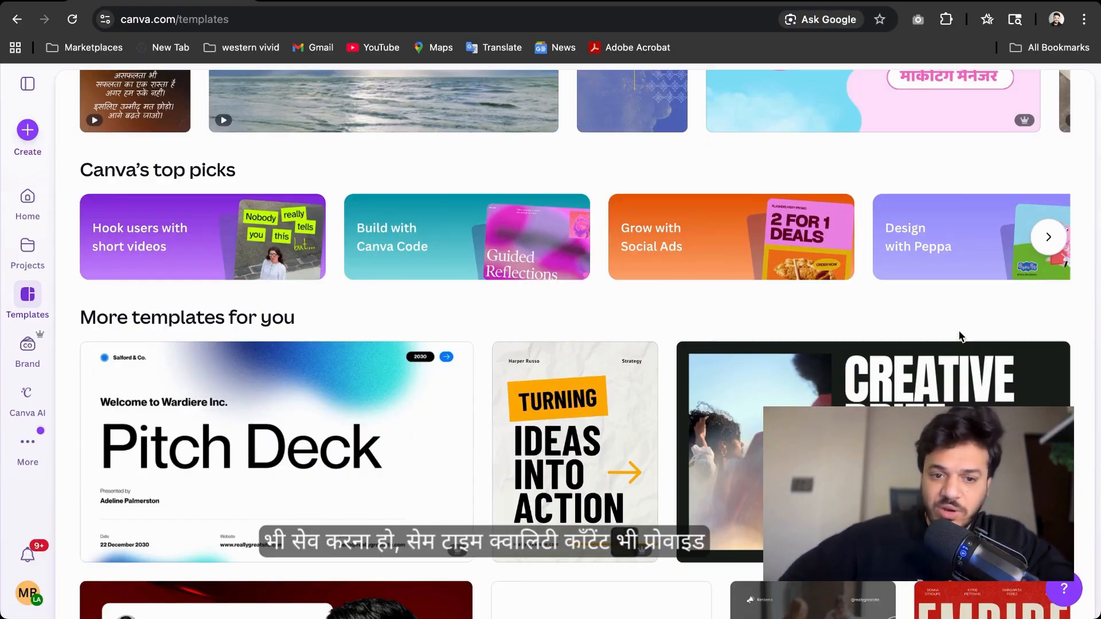
scroll(574, 344, "down", 5)
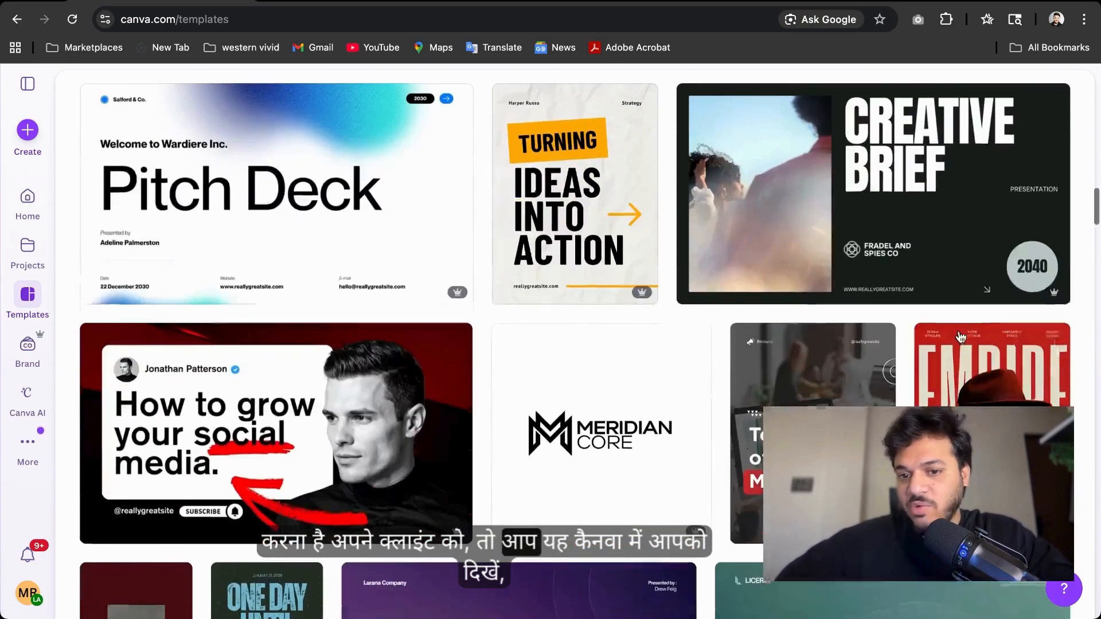
scroll(295, 208, "up", 1)
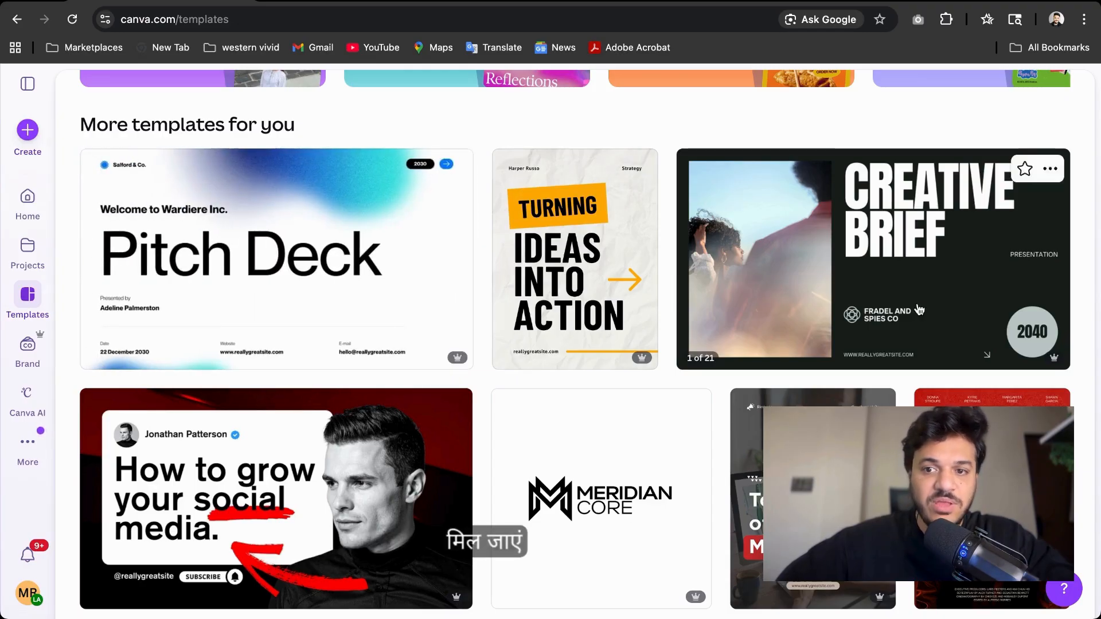
scroll(666, 277, "down", 15)
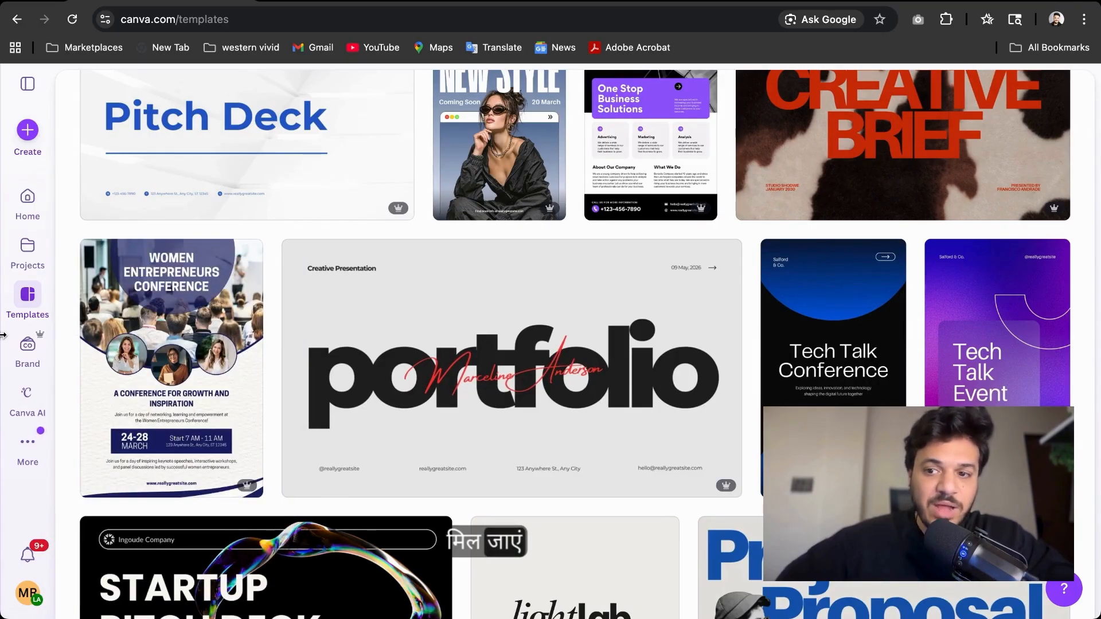
Open Brand and browse the team's brand templates
left_click(29, 361)
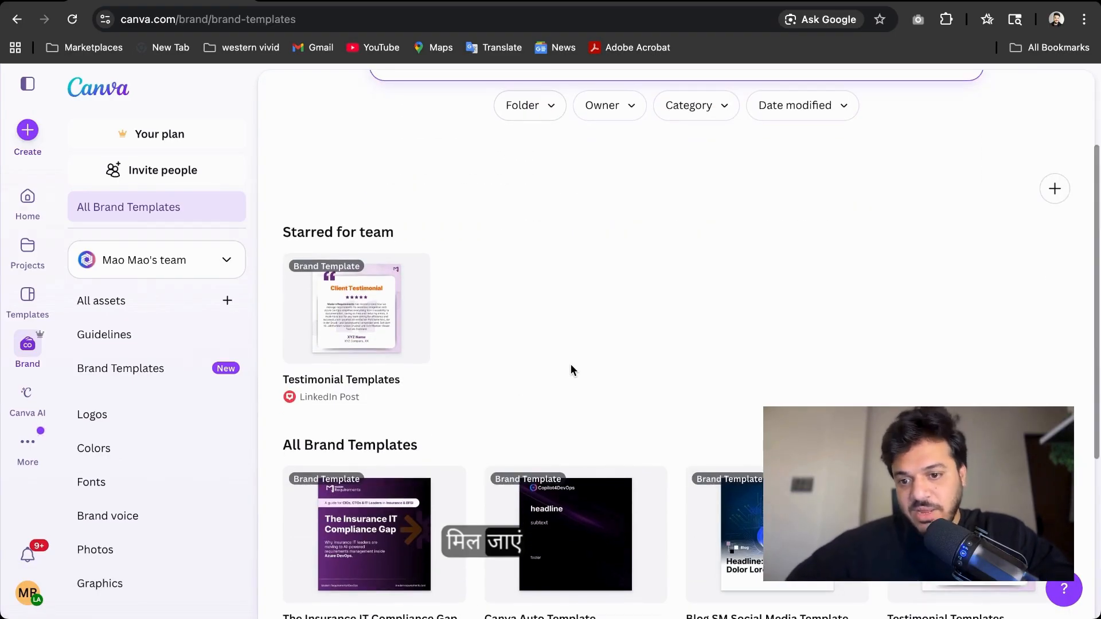
scroll(352, 385, "down", 4)
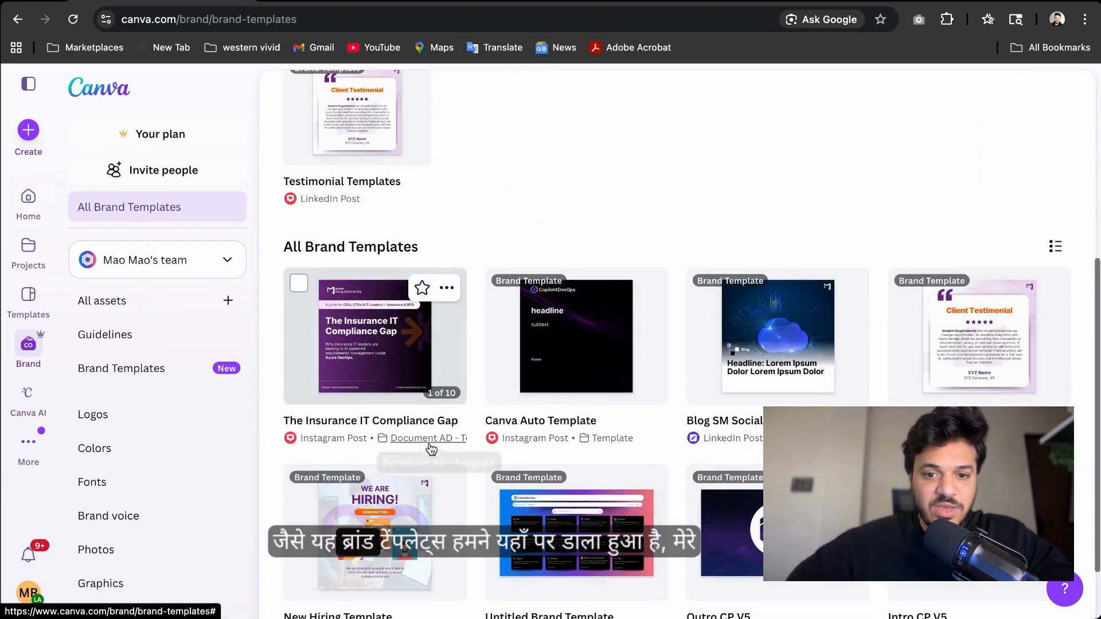
scroll(430, 448, "down", 2)
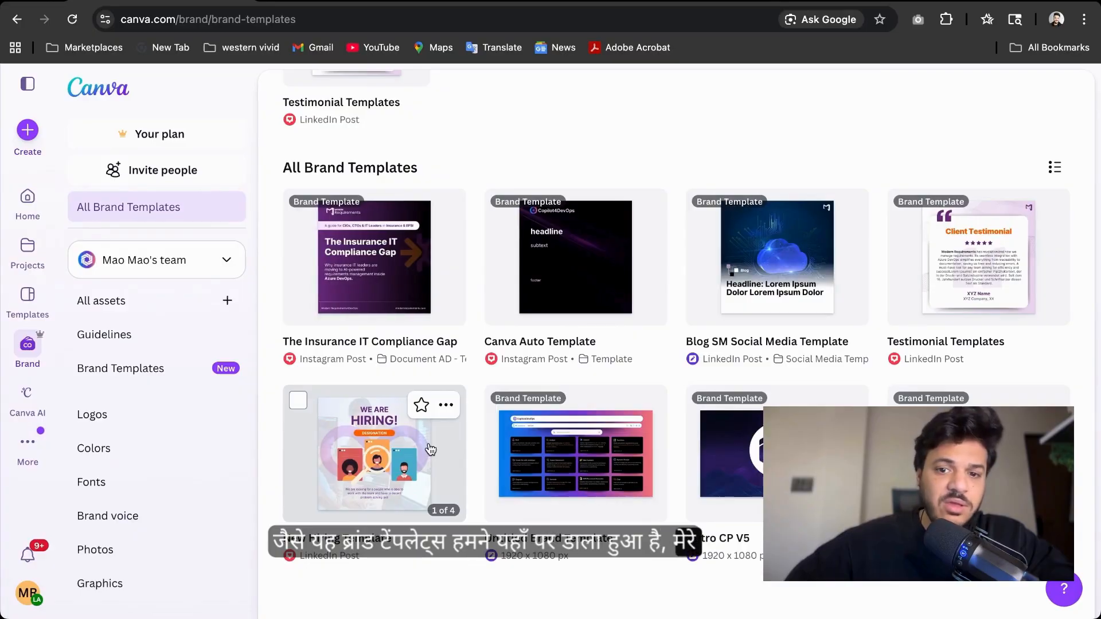
Open the brand's All assets overview and scroll through its asset categories
scroll(430, 448, "up", 6)
left_click(107, 315)
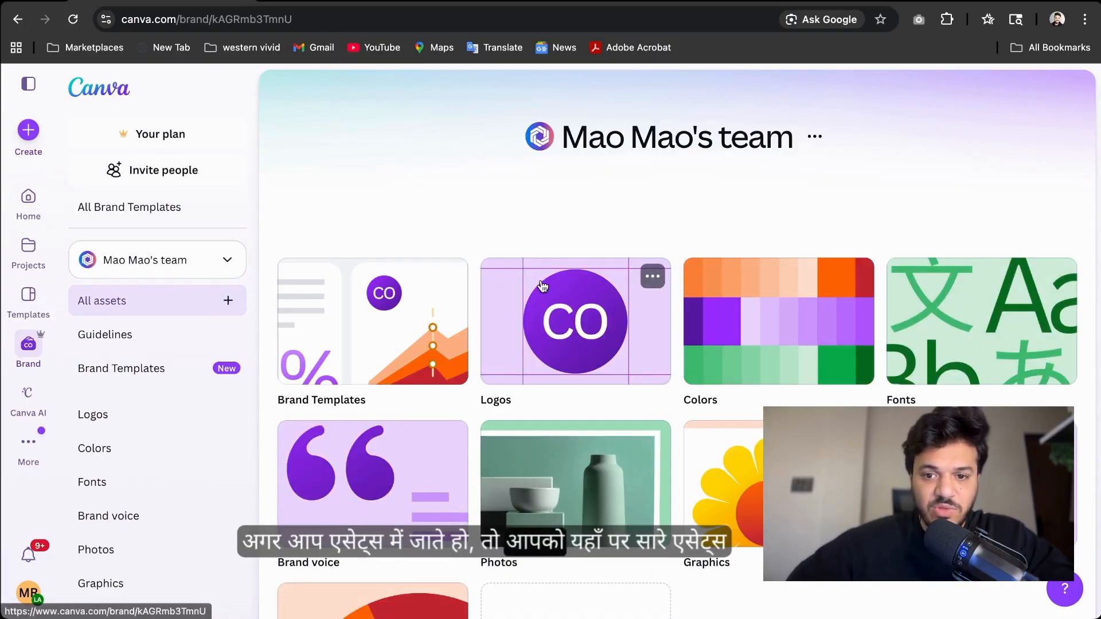
scroll(543, 287, "down", 2)
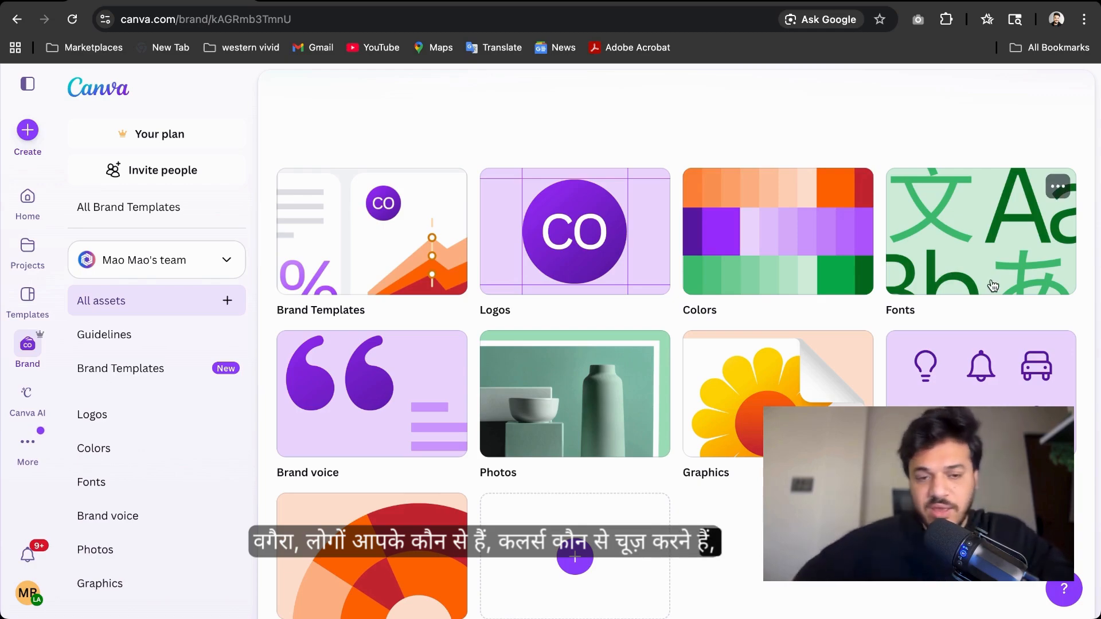
scroll(770, 402, "down", 1)
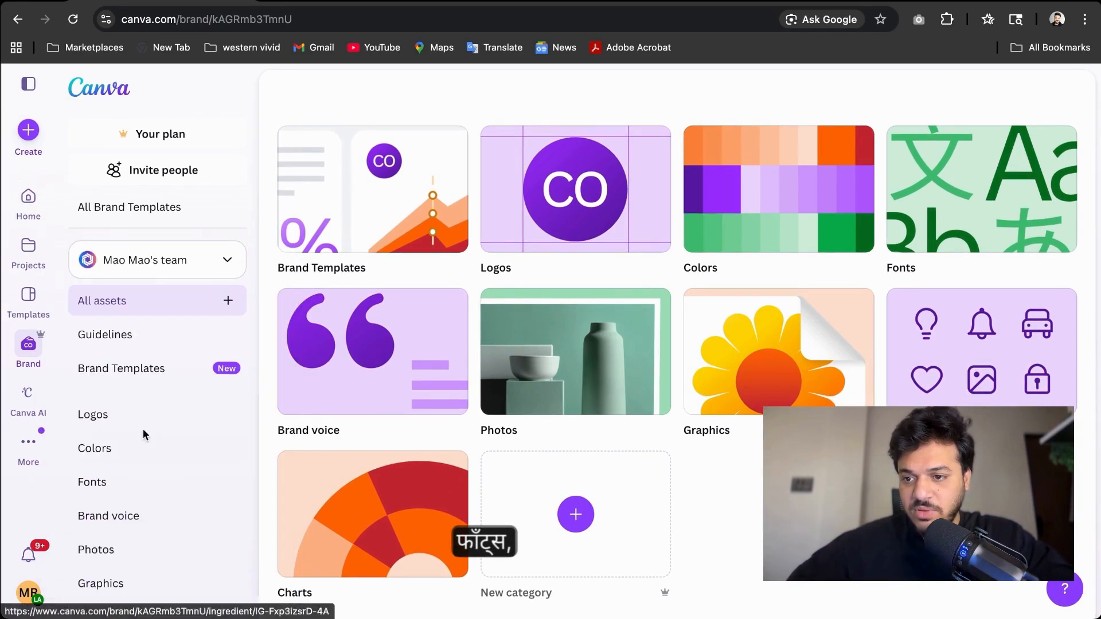
Open the brand Logos section and scroll through the uploaded logo files
left_click(98, 417)
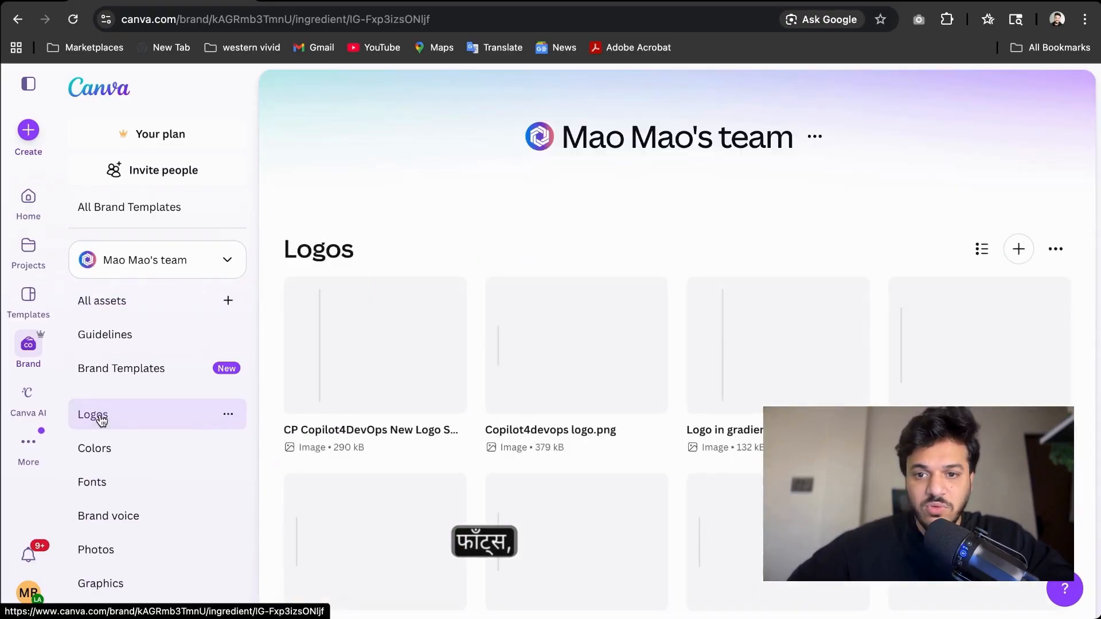
scroll(540, 241, "down", 10)
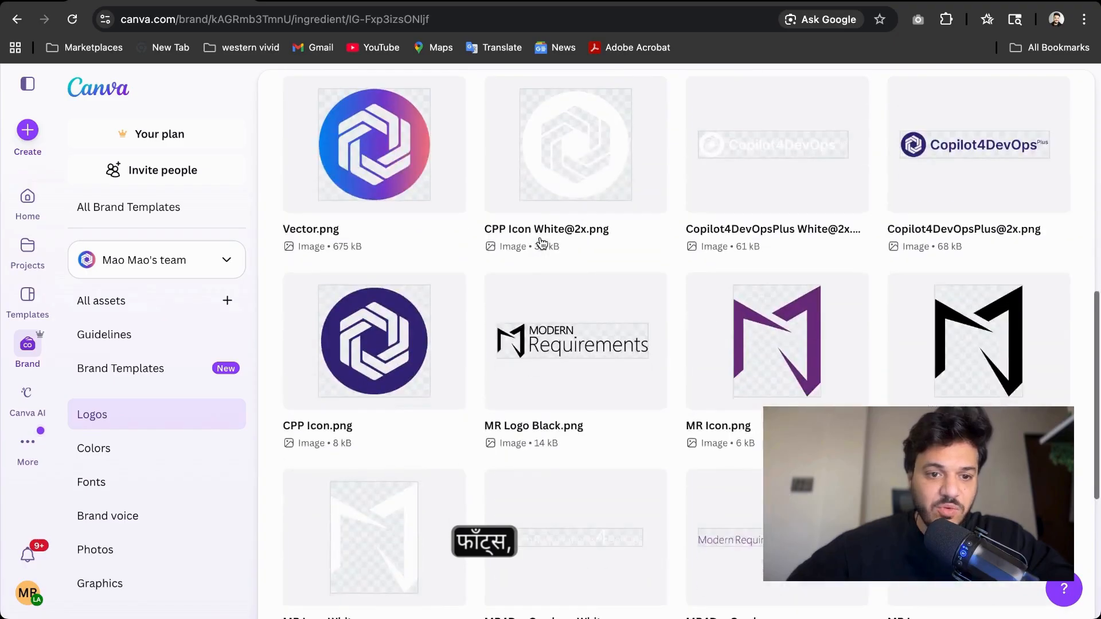
scroll(539, 241, "down", 3)
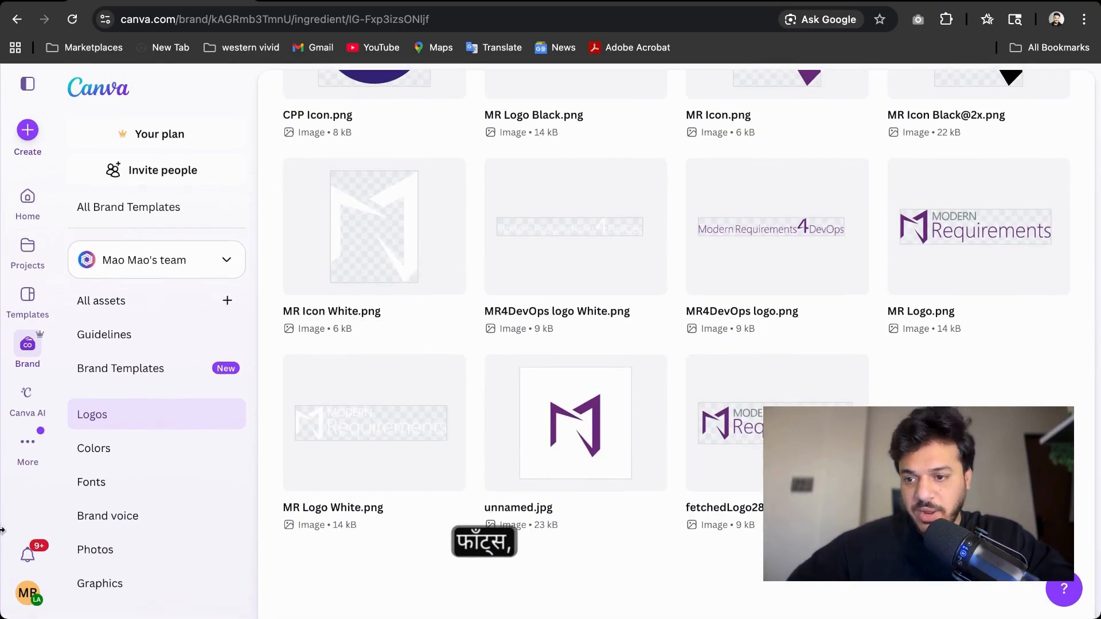
Open the brand Colors section and scroll through its palettes and themes
left_click(134, 446)
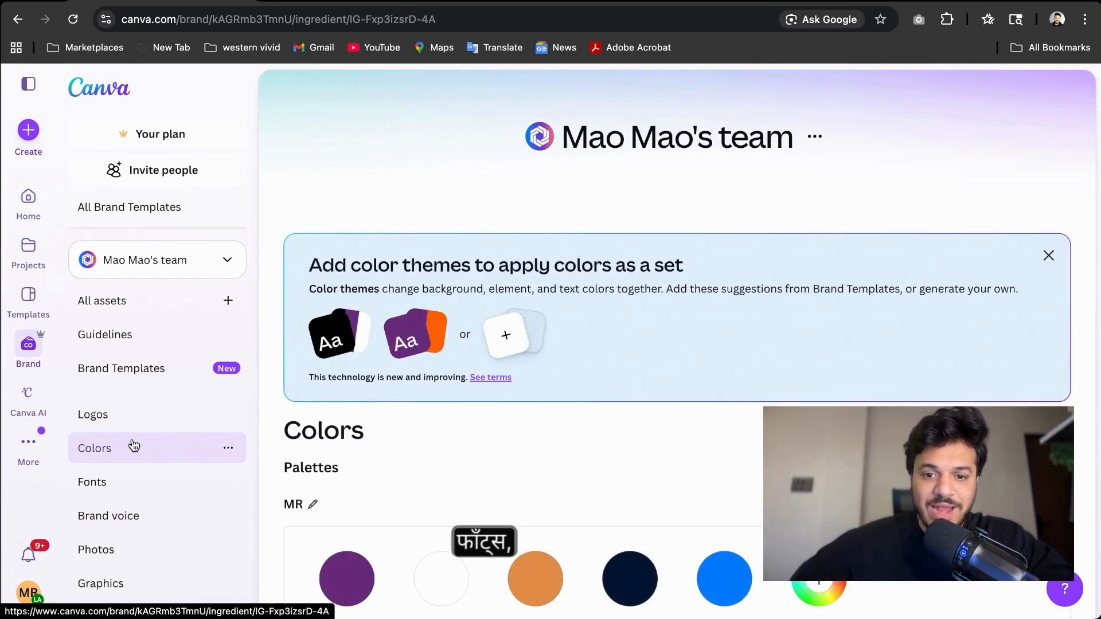
scroll(524, 401, "down", 6)
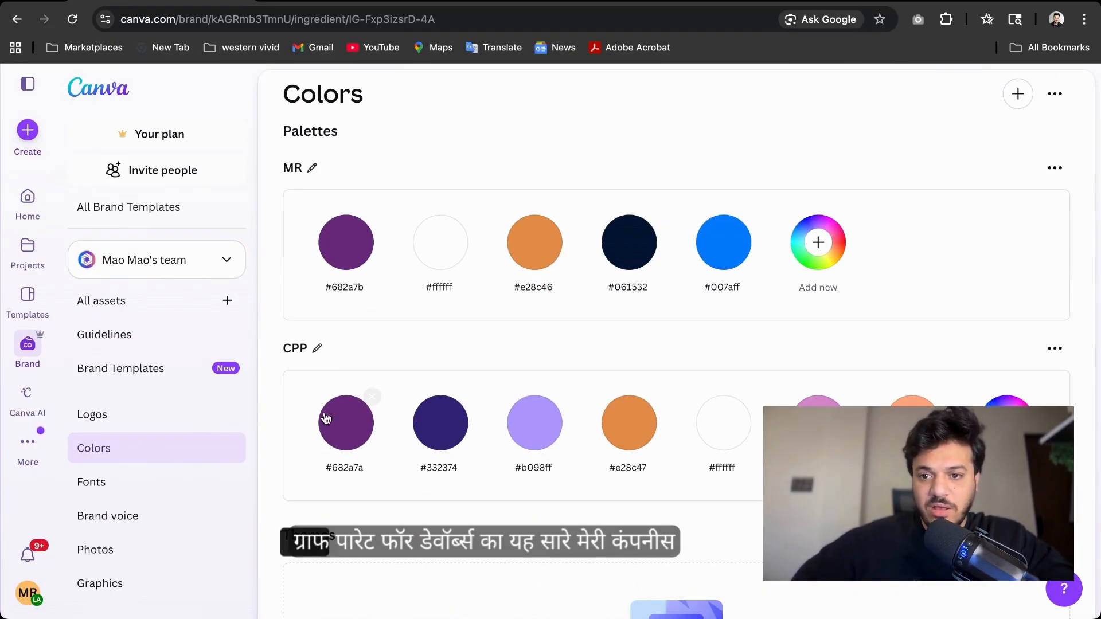
scroll(325, 370, "down", 3)
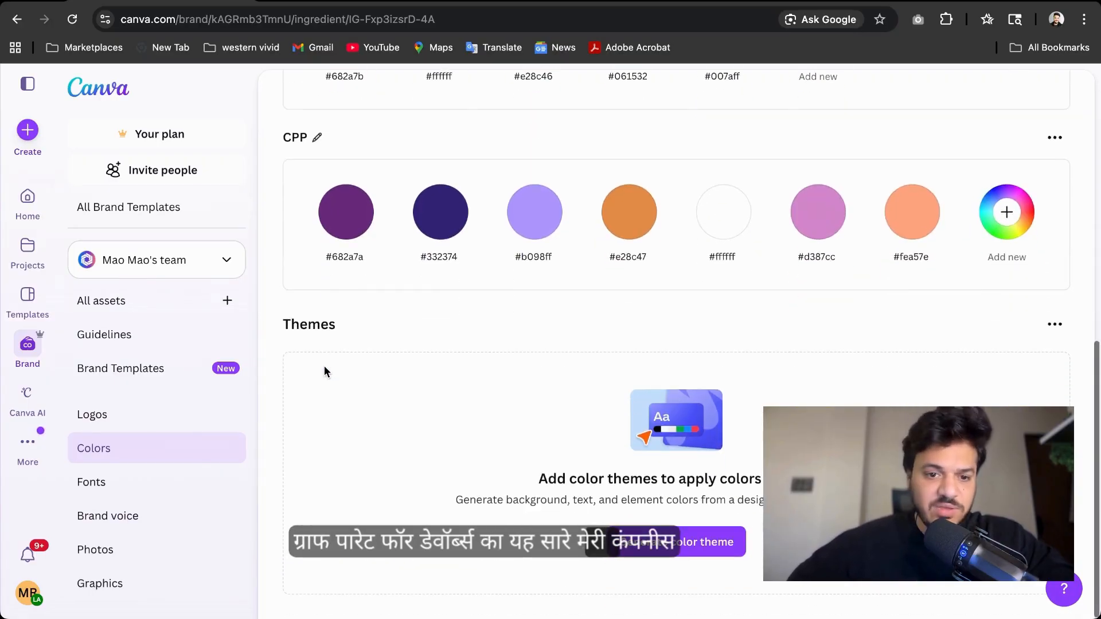
View the brand kit's Fonts section, then its Brand voice section
left_click(120, 476)
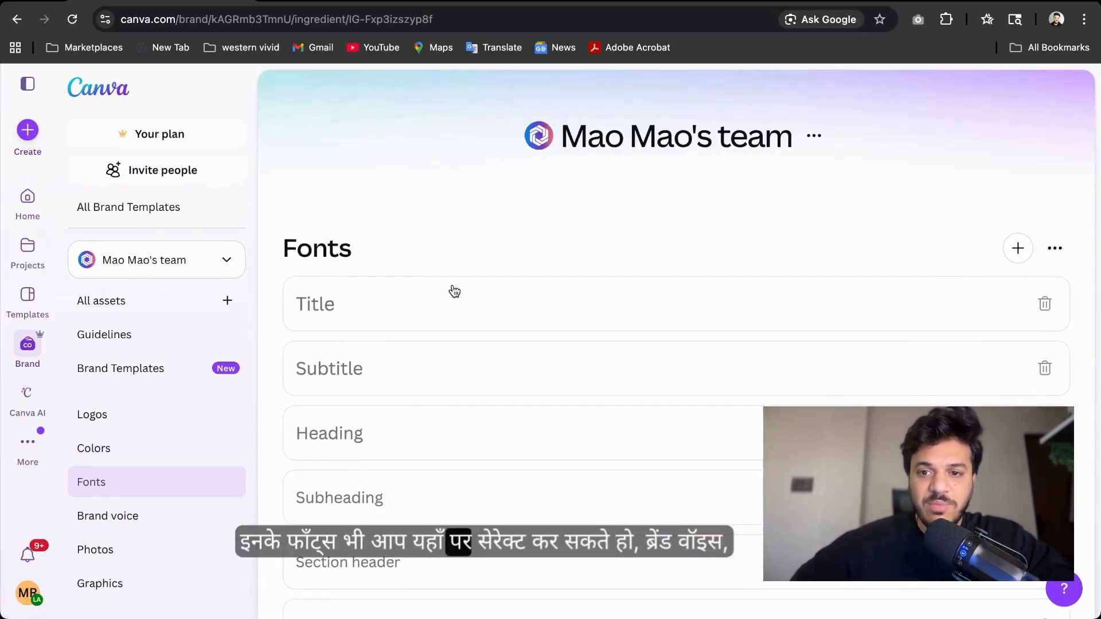
scroll(453, 290, "down", 4)
left_click(111, 529)
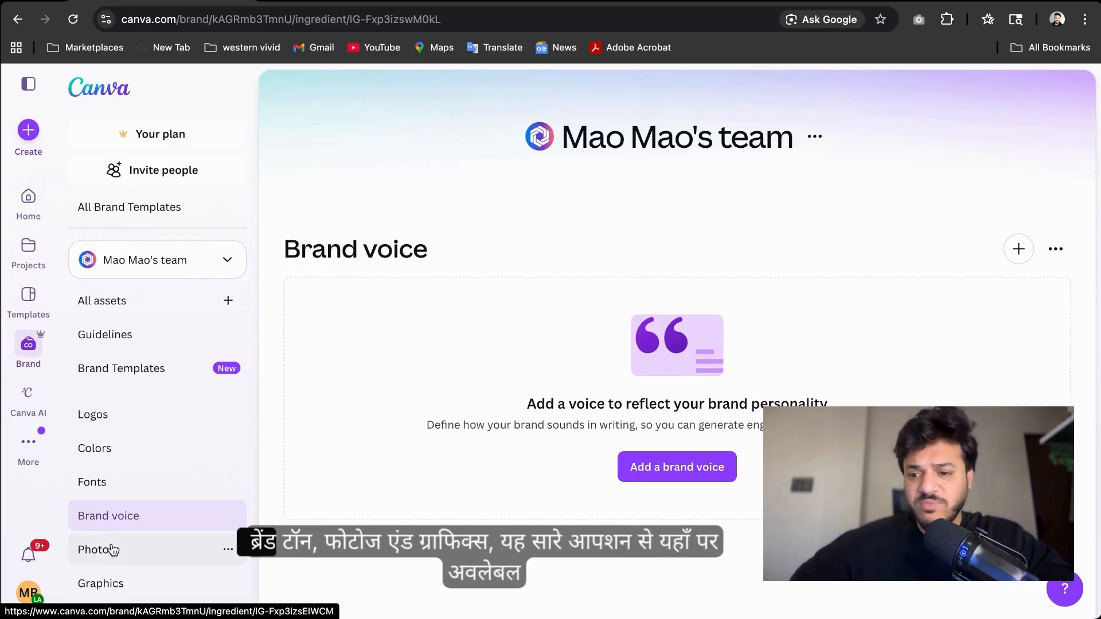
View the brand kit's Photos and Graphics sections
left_click(113, 552)
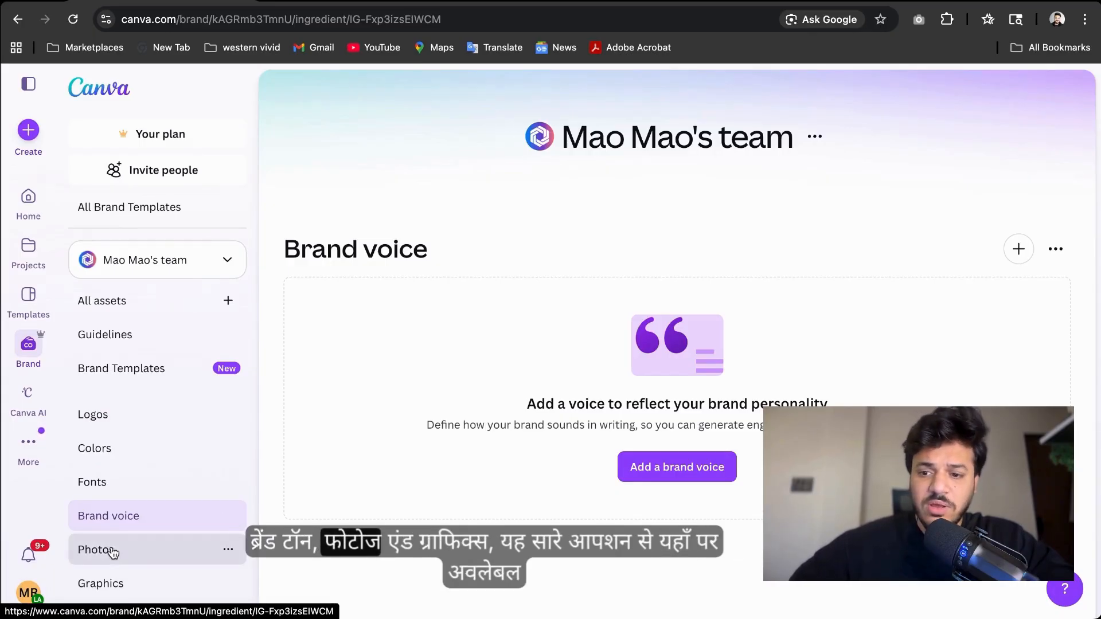
left_click(121, 592)
scroll(123, 597, "up", 1)
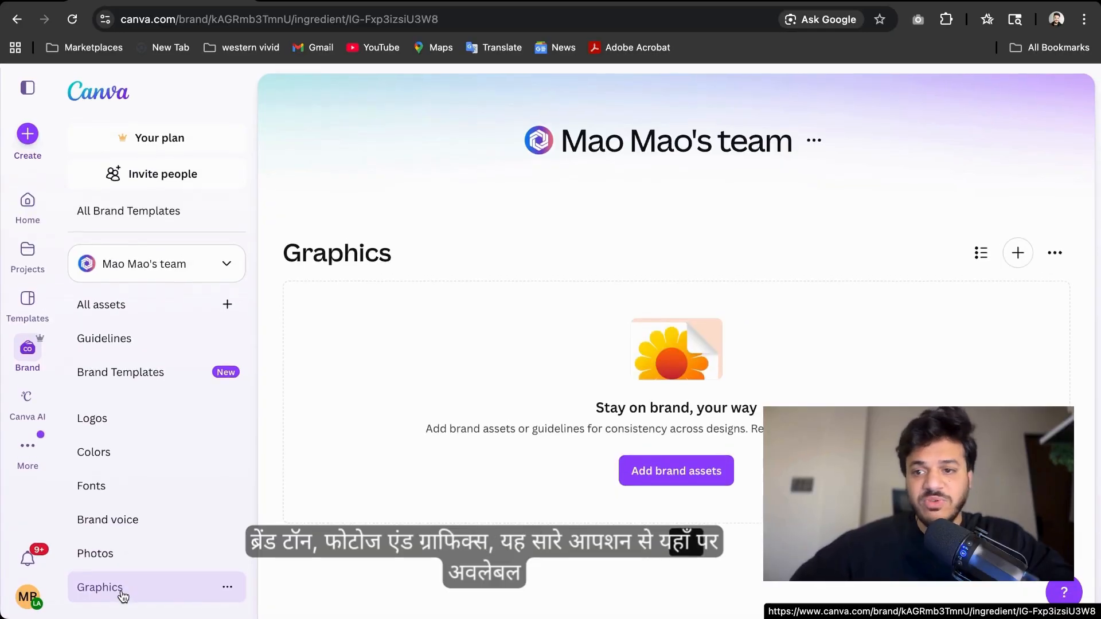
scroll(126, 308, "up", 1)
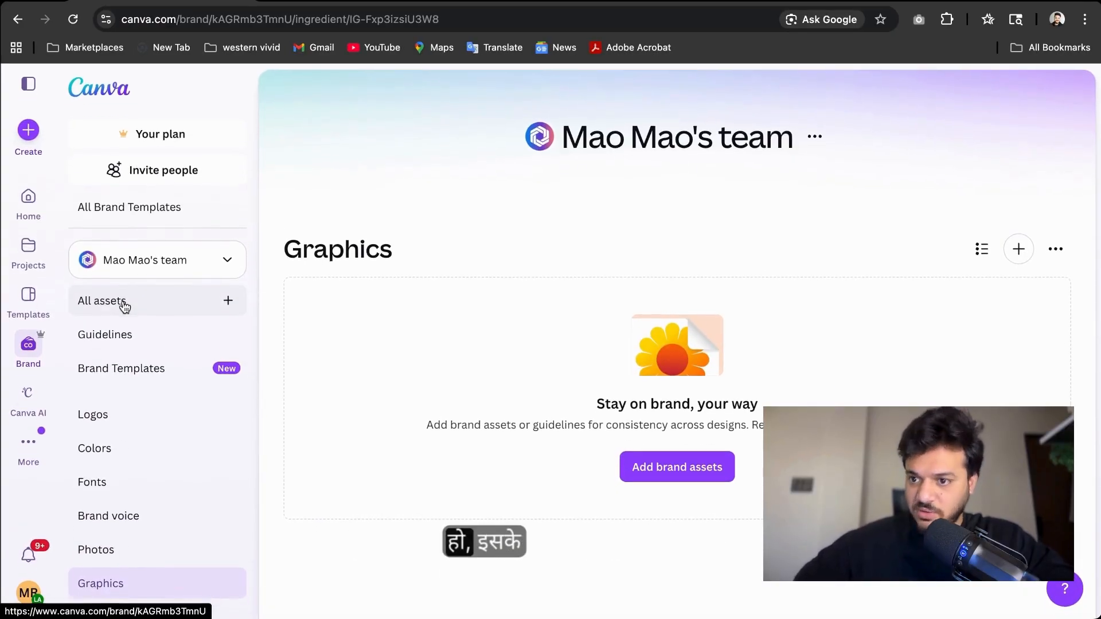
Open Canva AI and submit the prompt "Design a website for my Freelance portfolio"
left_click(34, 395)
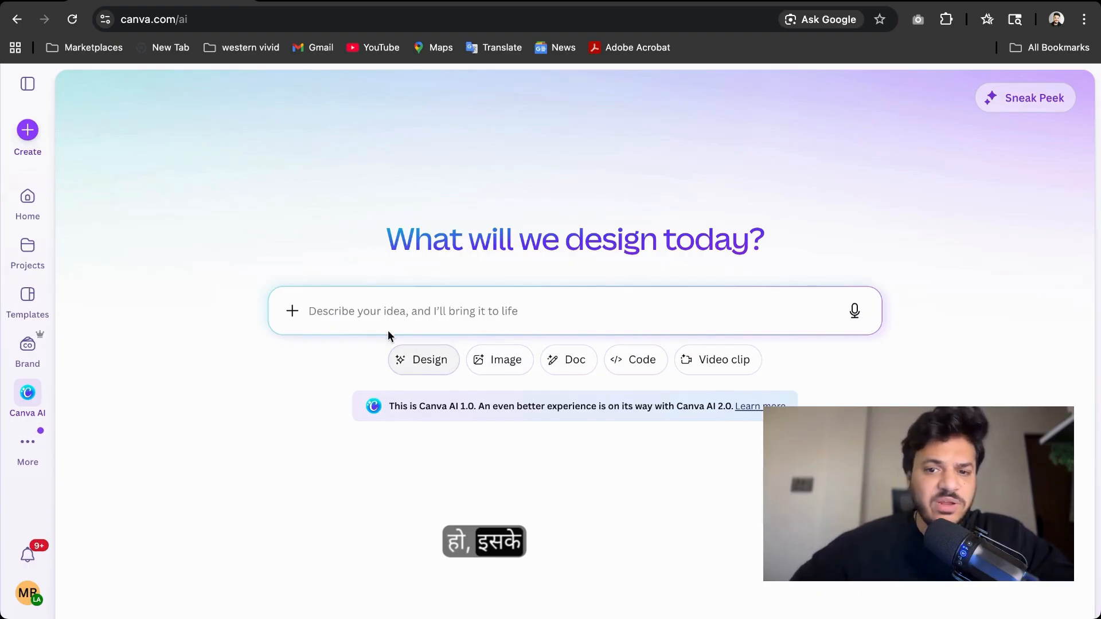
left_click(367, 313)
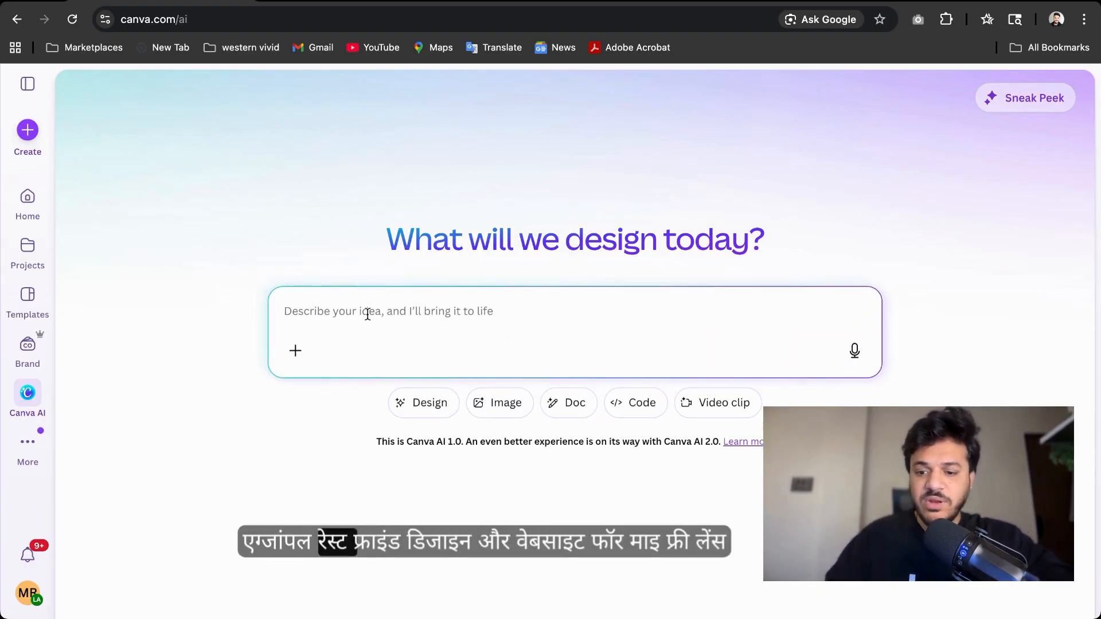
type("Design a websit")
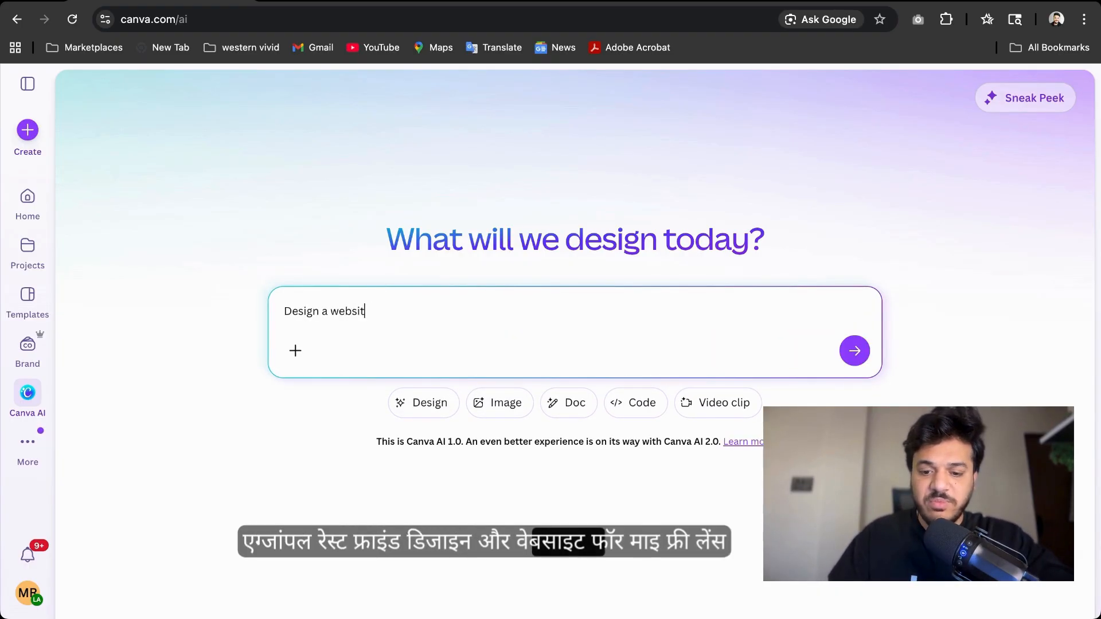
type("e for my Freelance ")
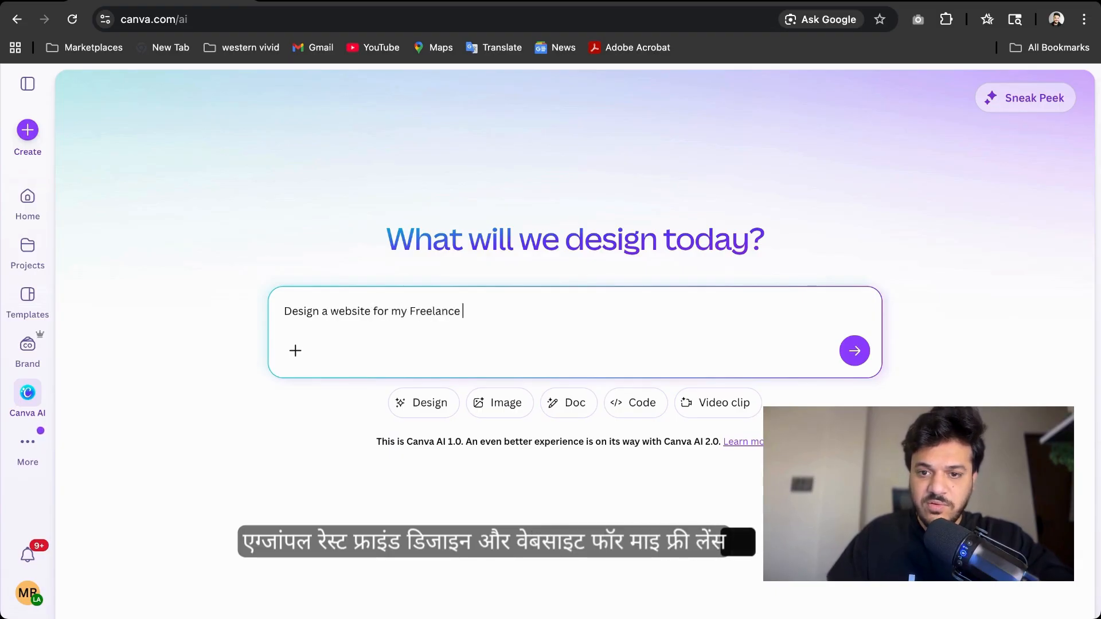
type("portfolio")
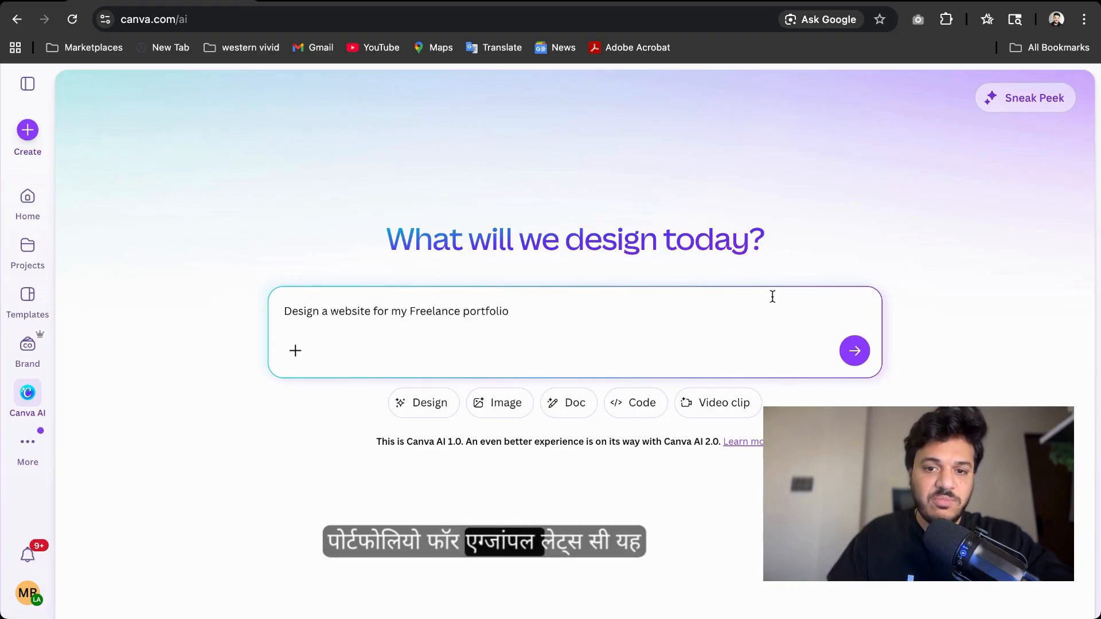
left_click(854, 350)
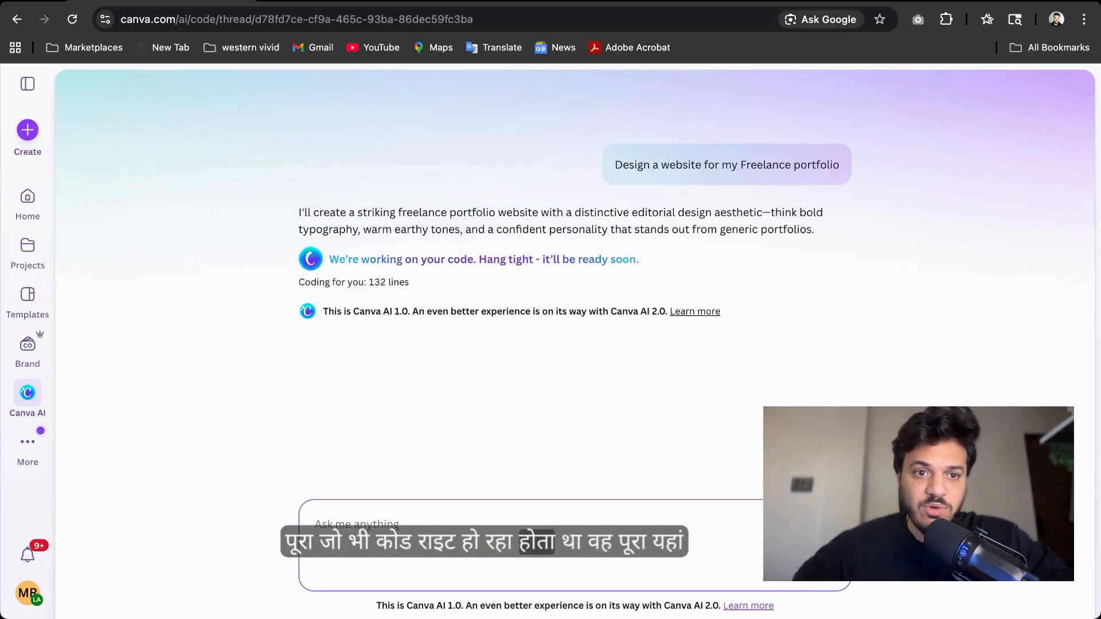
Scroll through the generated portfolio website preview from top to bottom and back
left_click(35, 452)
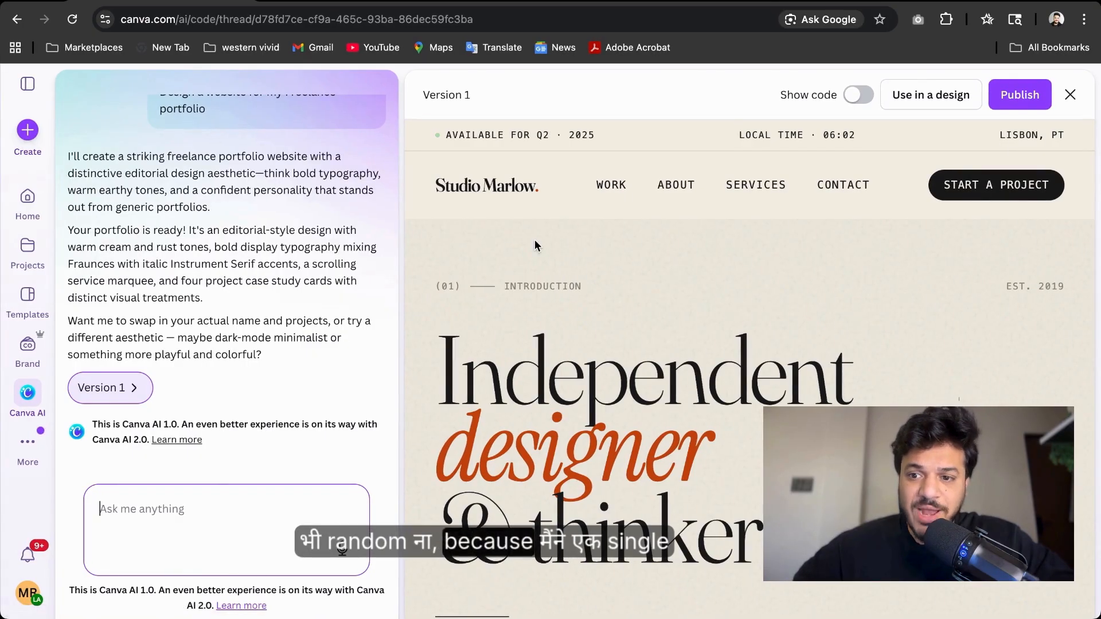
scroll(232, 377, "up", 2)
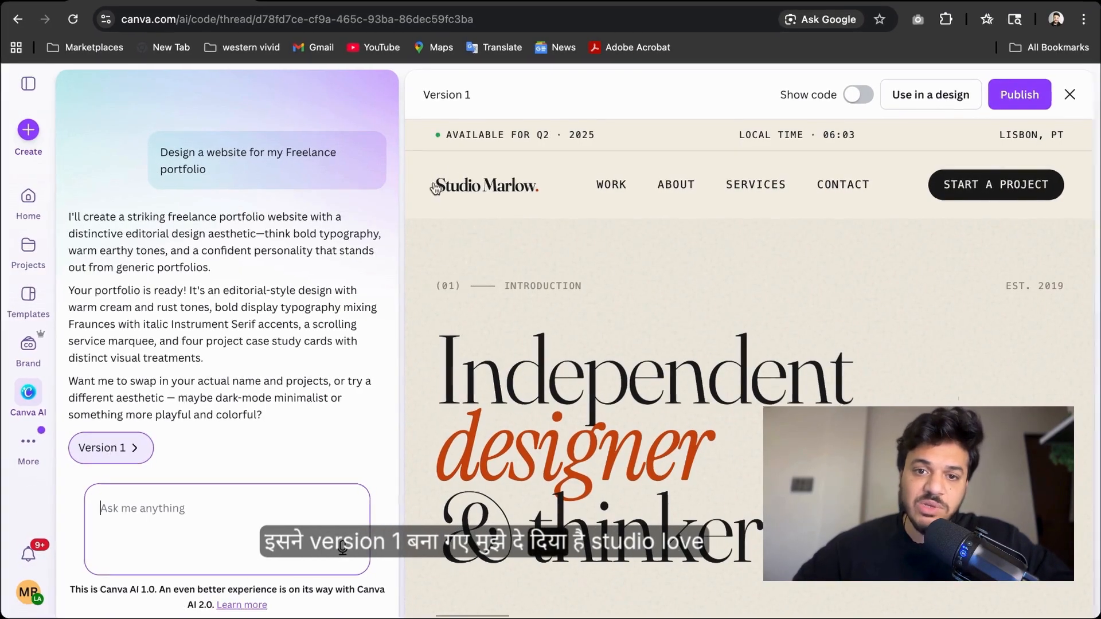
scroll(526, 186, "down", 4)
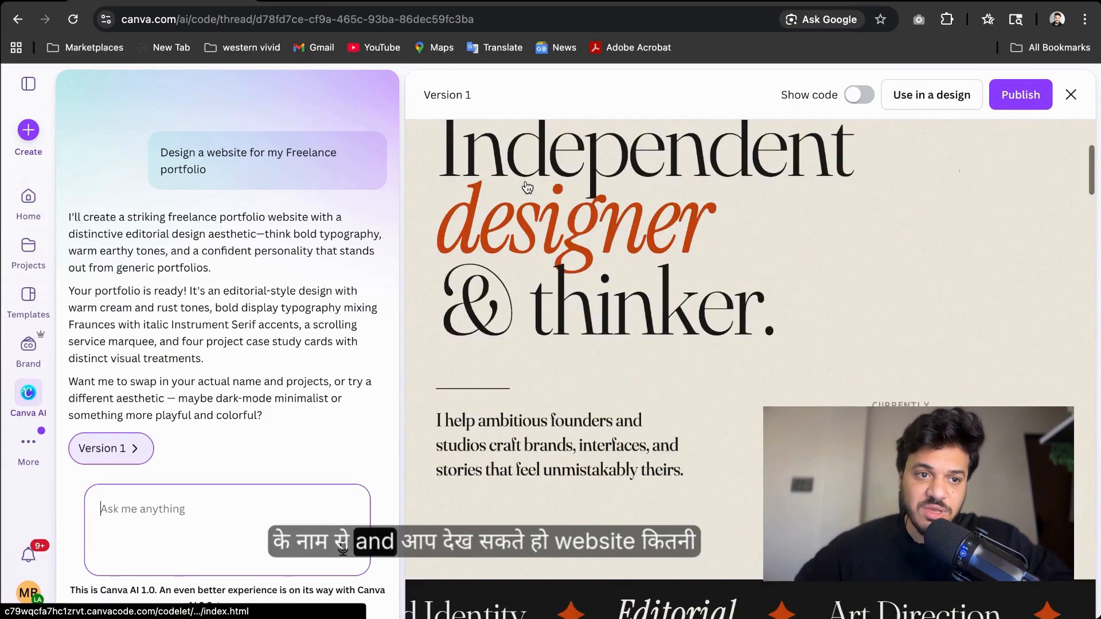
scroll(528, 187, "down", 4)
scroll(528, 188, "down", 3)
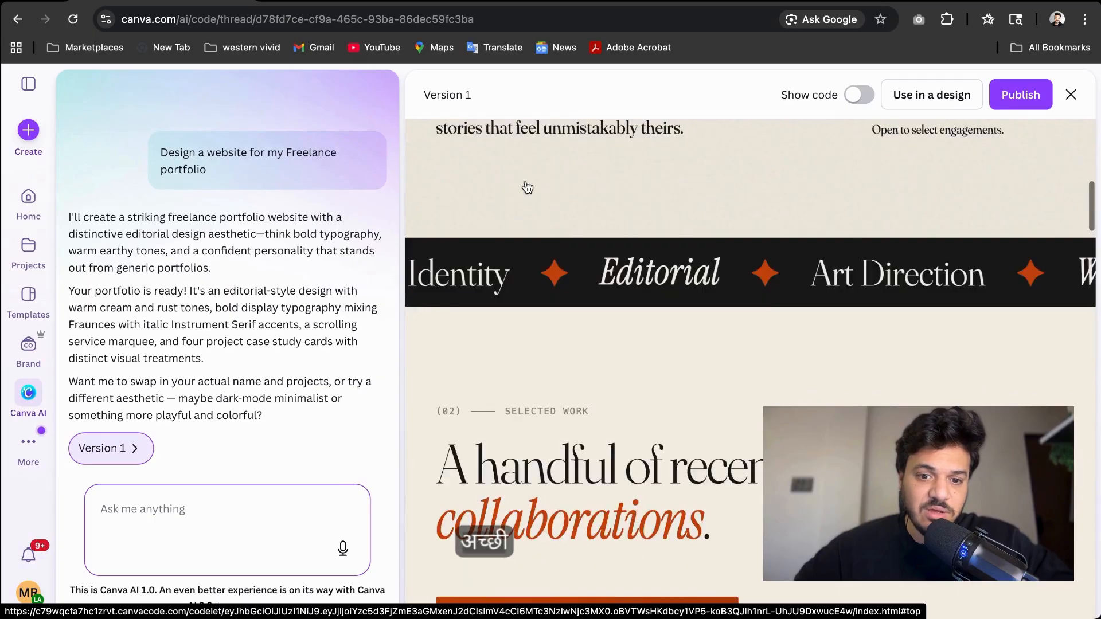
scroll(528, 188, "down", 8)
scroll(544, 325, "down", 7)
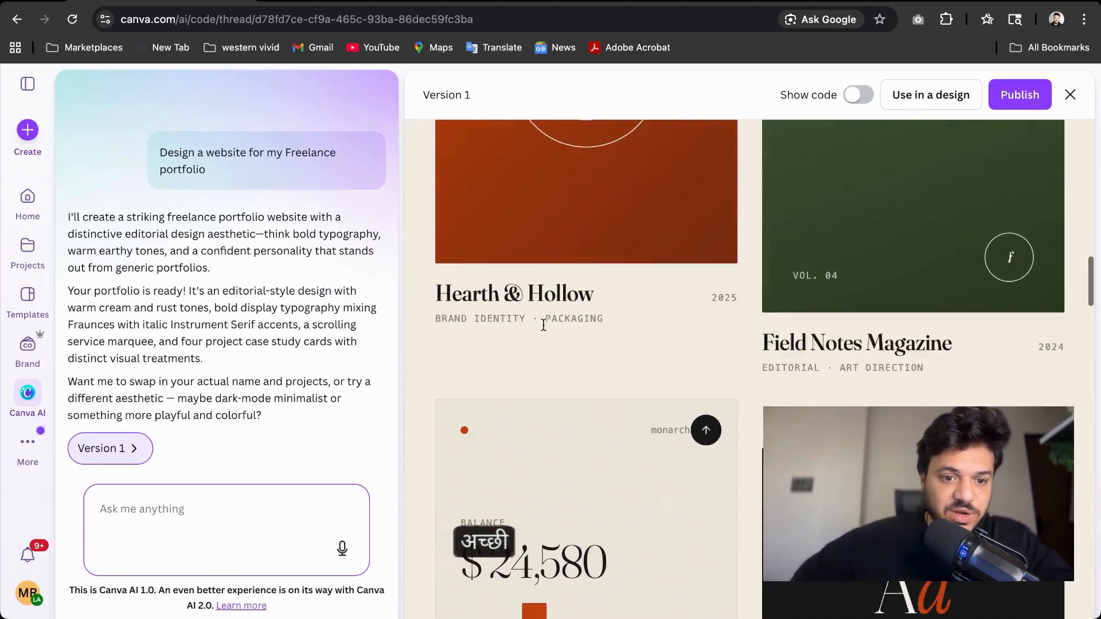
scroll(543, 325, "down", 15)
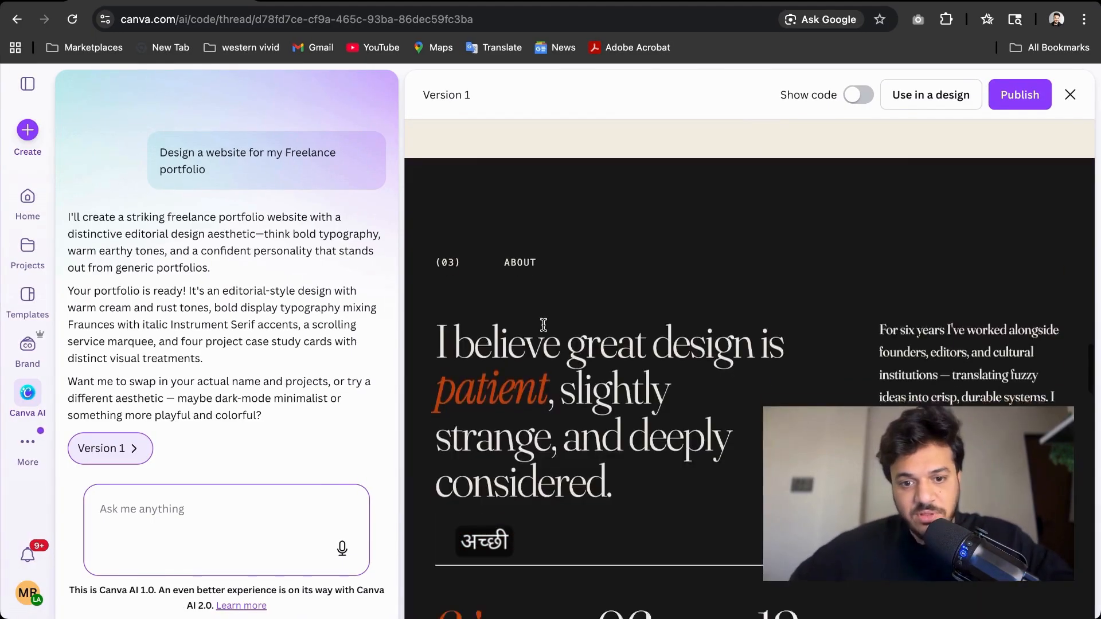
scroll(542, 323, "down", 10)
scroll(543, 327, "up", 20)
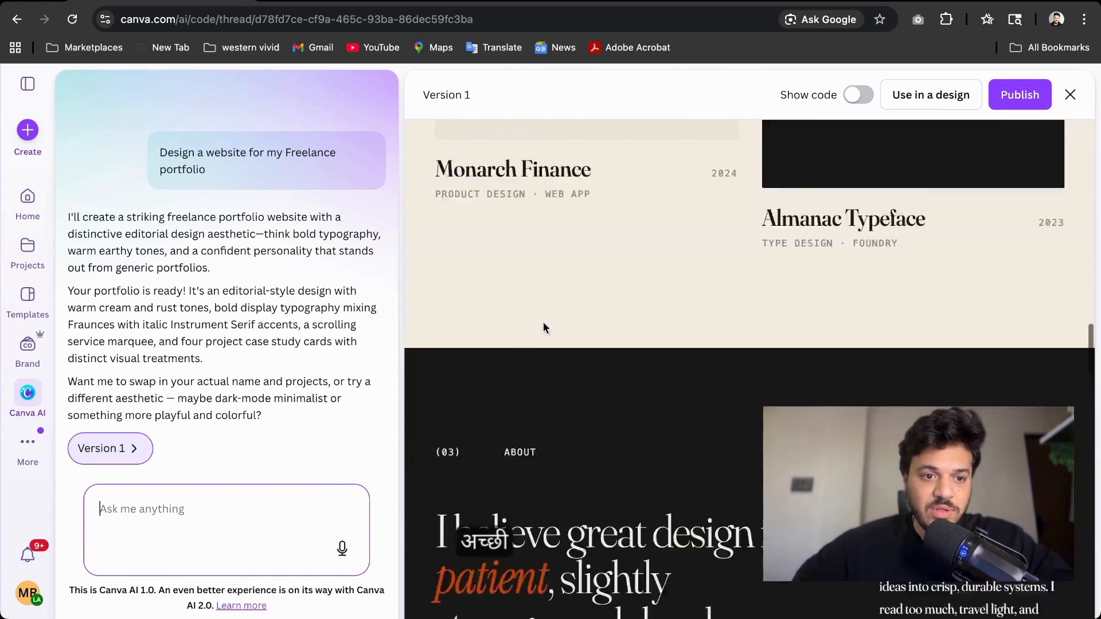
Turn on Show code, scroll through the generated website code, then switch back to the preview
left_click(859, 96)
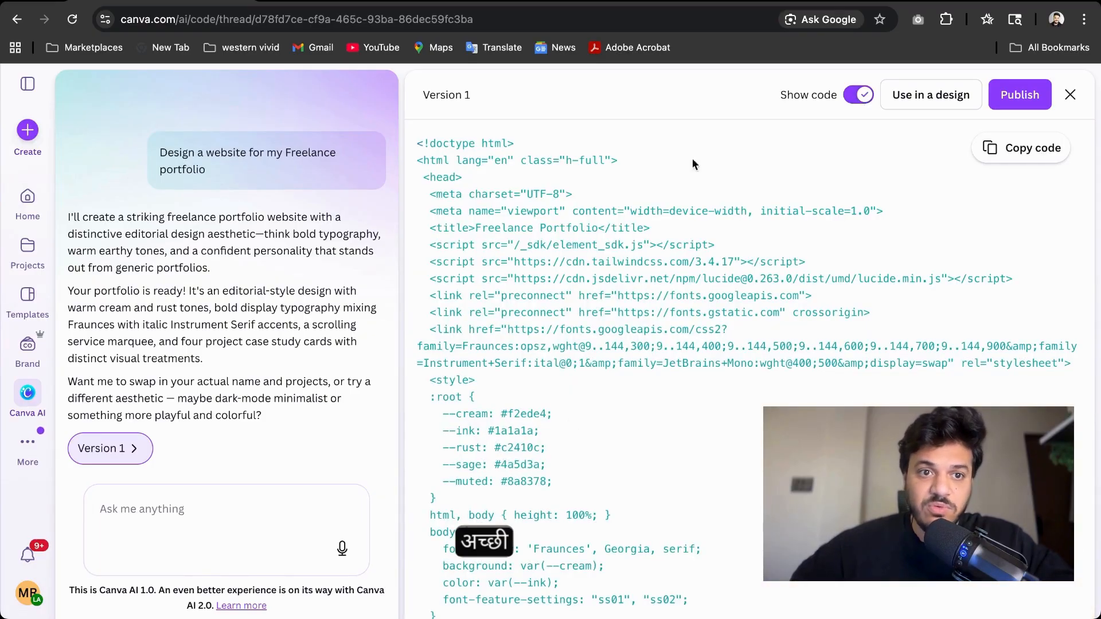
scroll(469, 276, "down", 20)
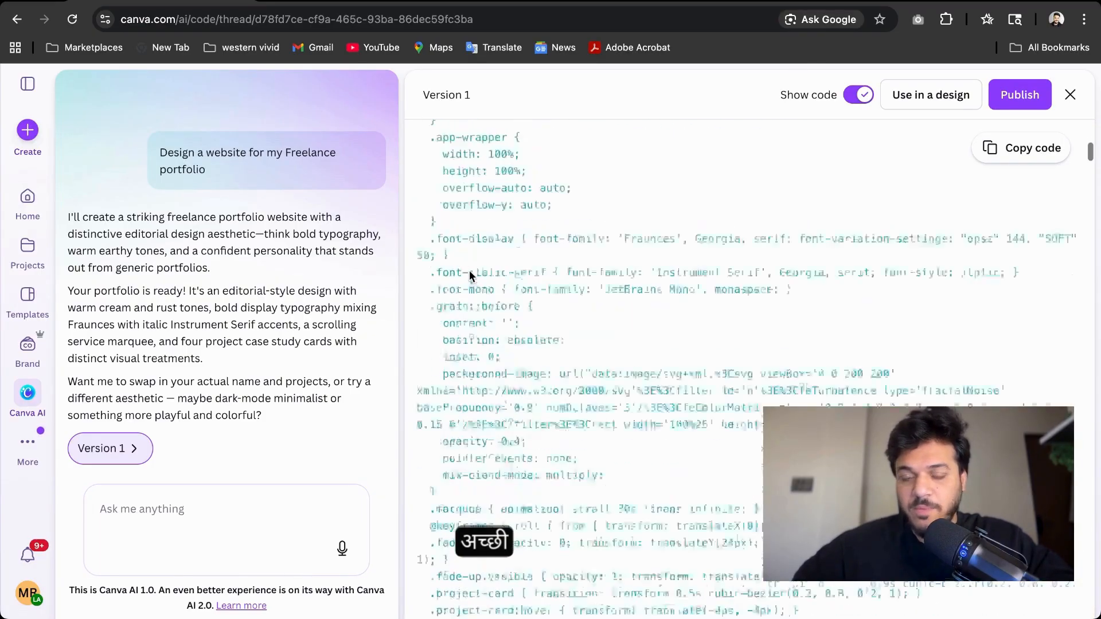
scroll(469, 276, "down", 20)
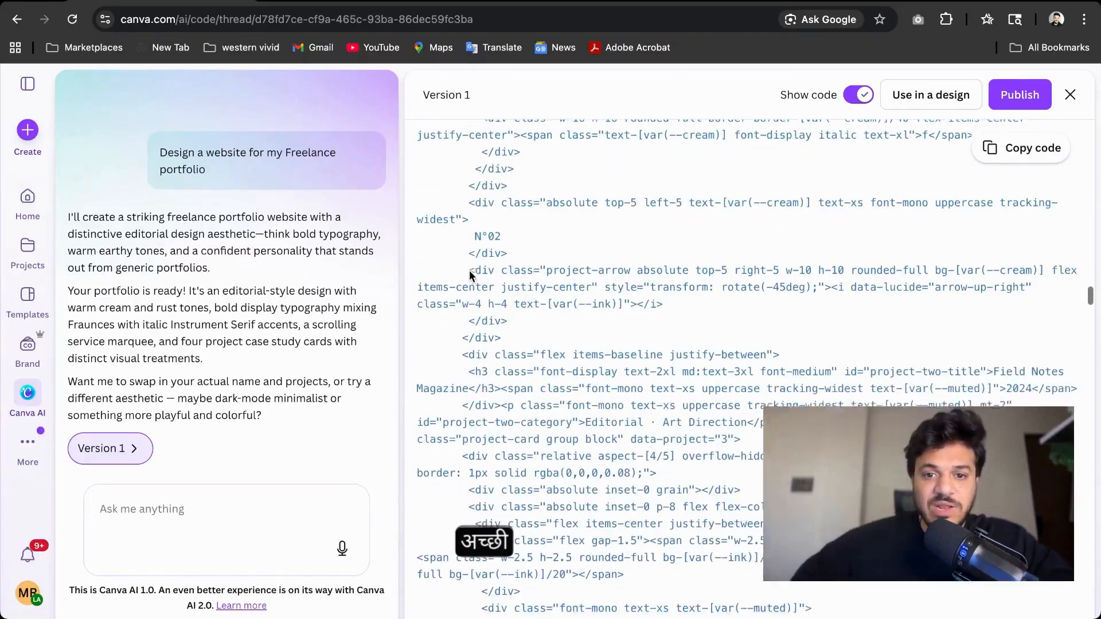
scroll(469, 271, "down", 20)
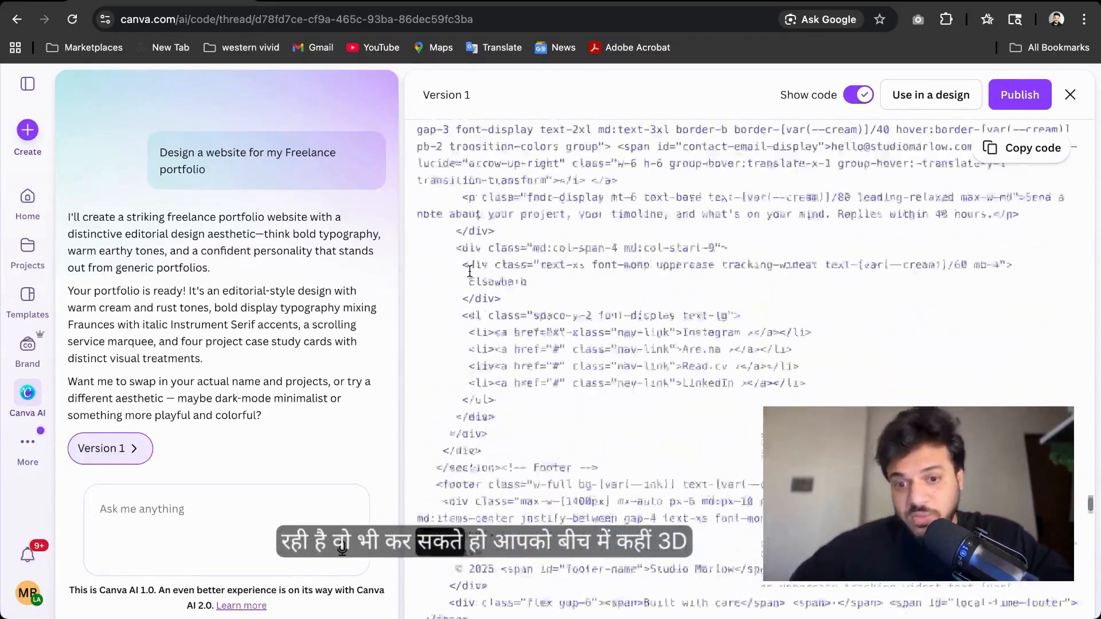
scroll(469, 271, "up", 10)
scroll(469, 272, "up", 15)
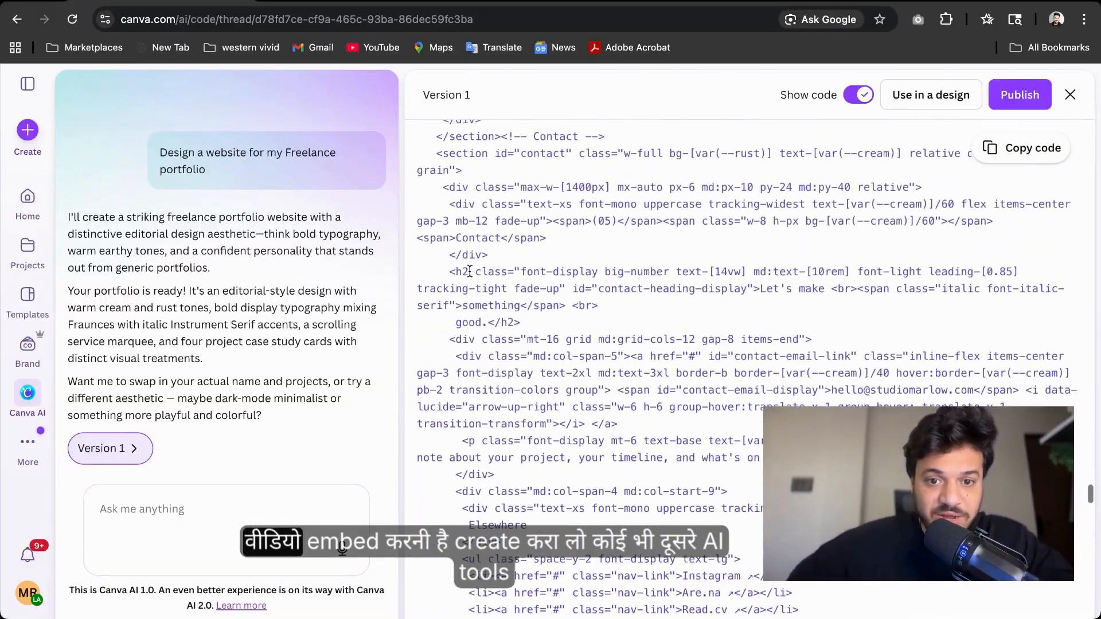
scroll(465, 263, "up", 10)
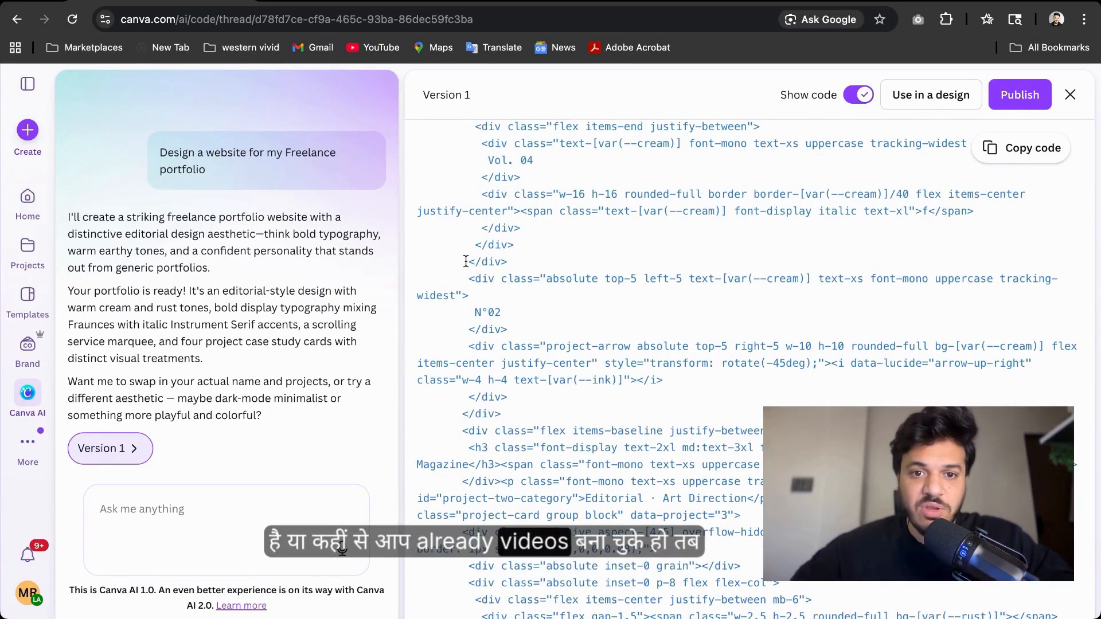
scroll(466, 262, "up", 20)
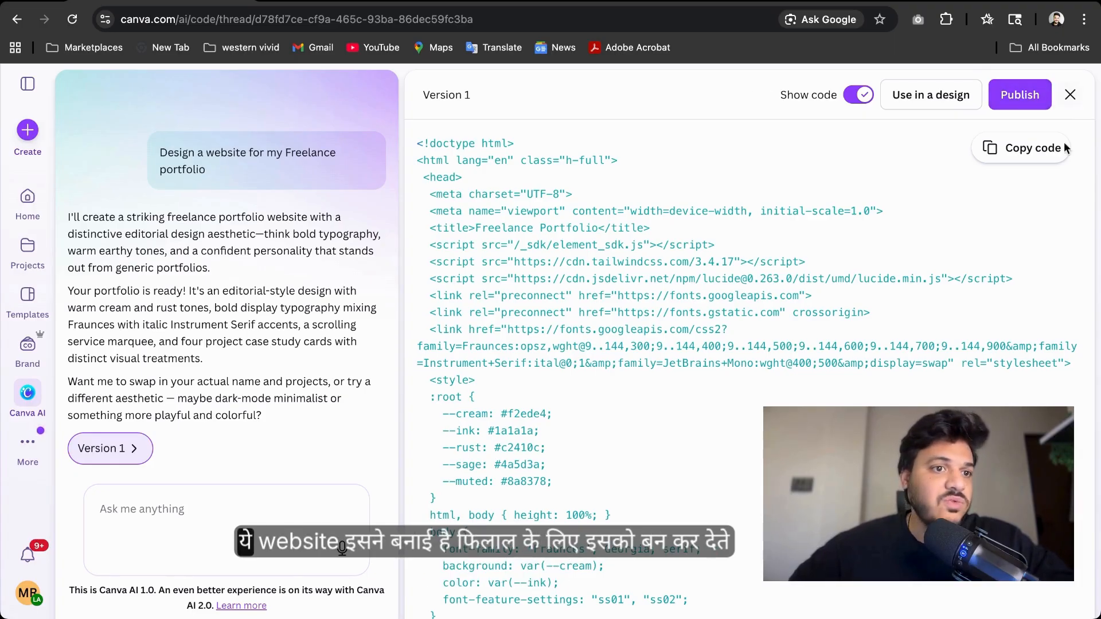
left_click(859, 95)
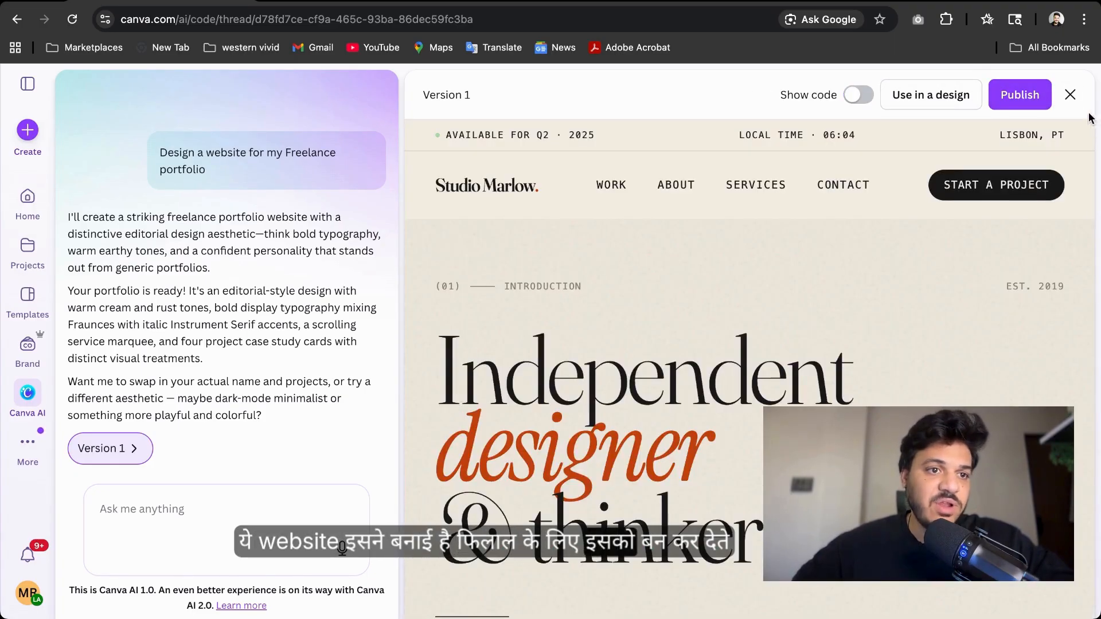
Close the generated website preview and return to the Home page
left_click(1070, 97)
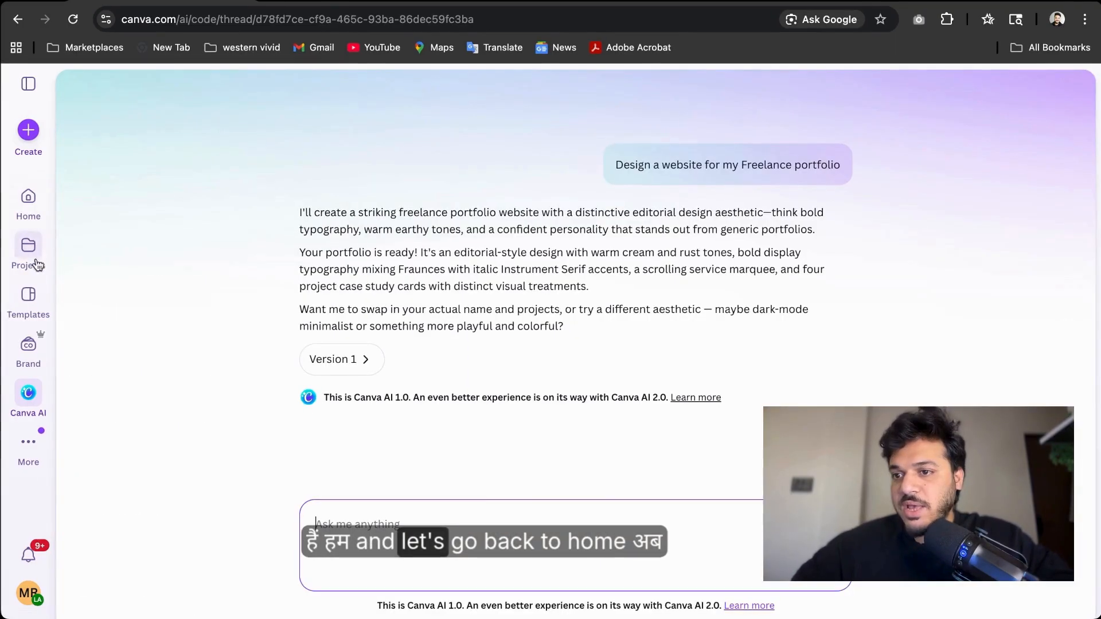
left_click(26, 201)
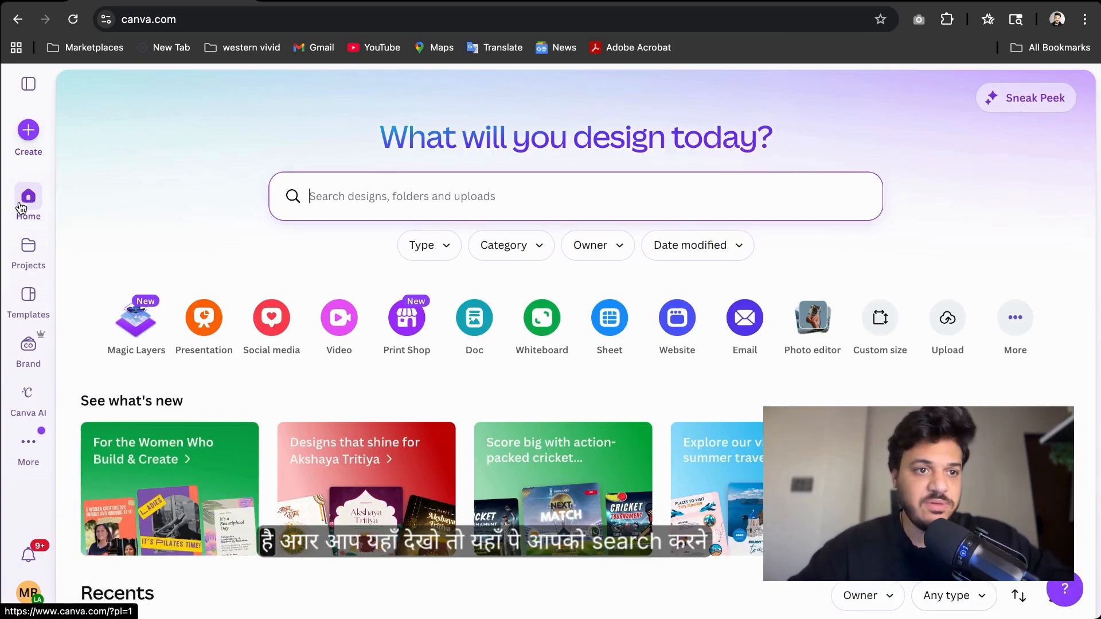
scroll(21, 208, "down", 3)
scroll(21, 208, "up", 2)
left_click(350, 146)
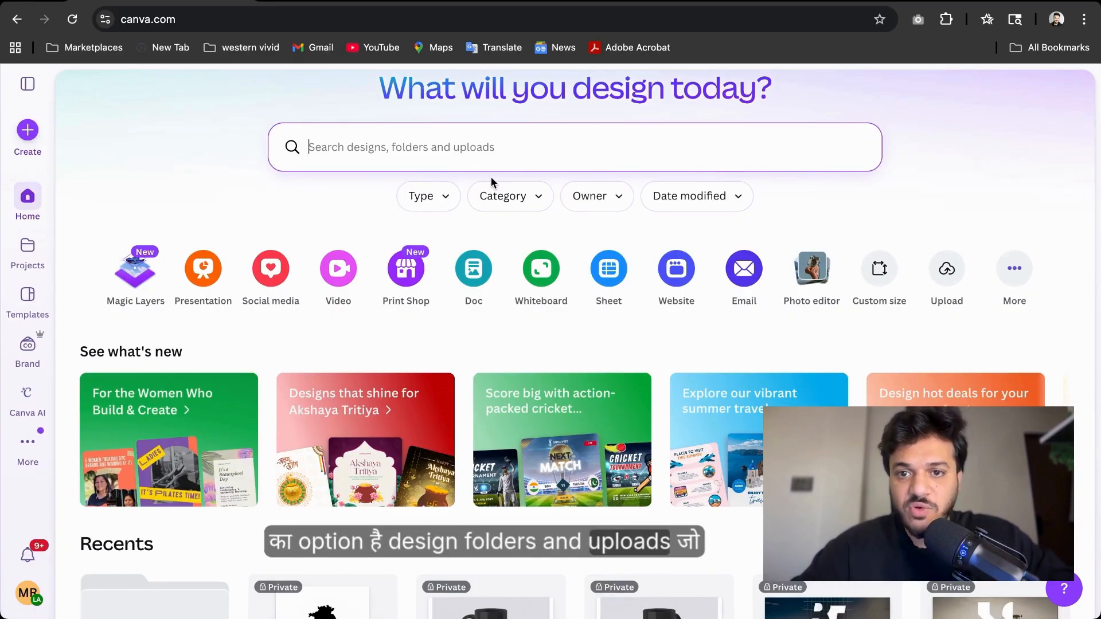
Scroll through the Home page's Recents designs
scroll(491, 177, "down", 5)
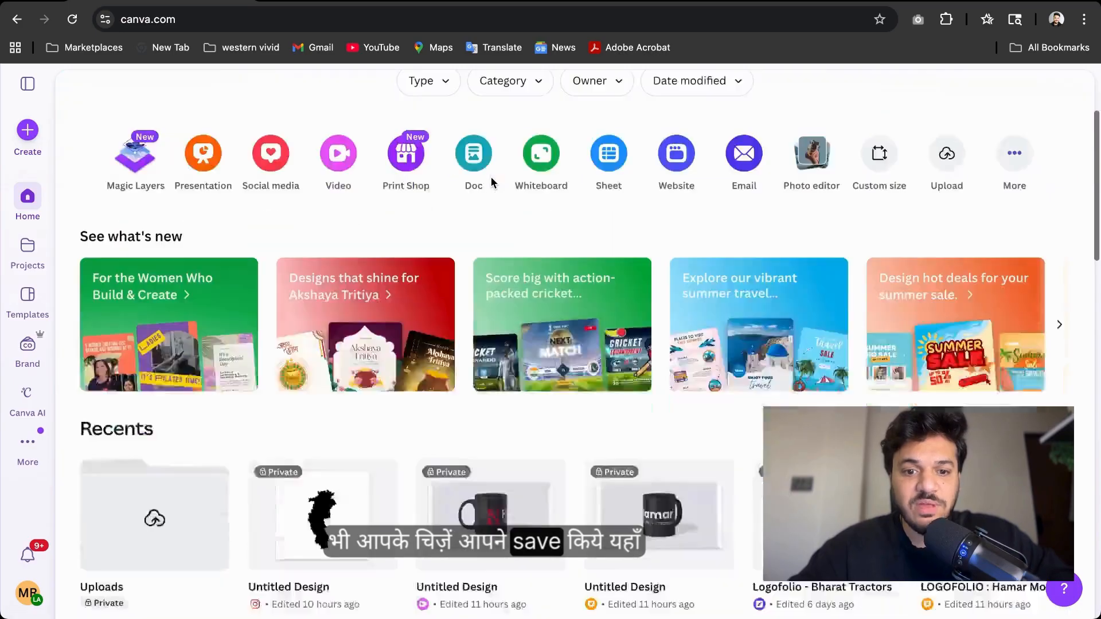
scroll(493, 181, "up", 5)
scroll(493, 182, "up", 2)
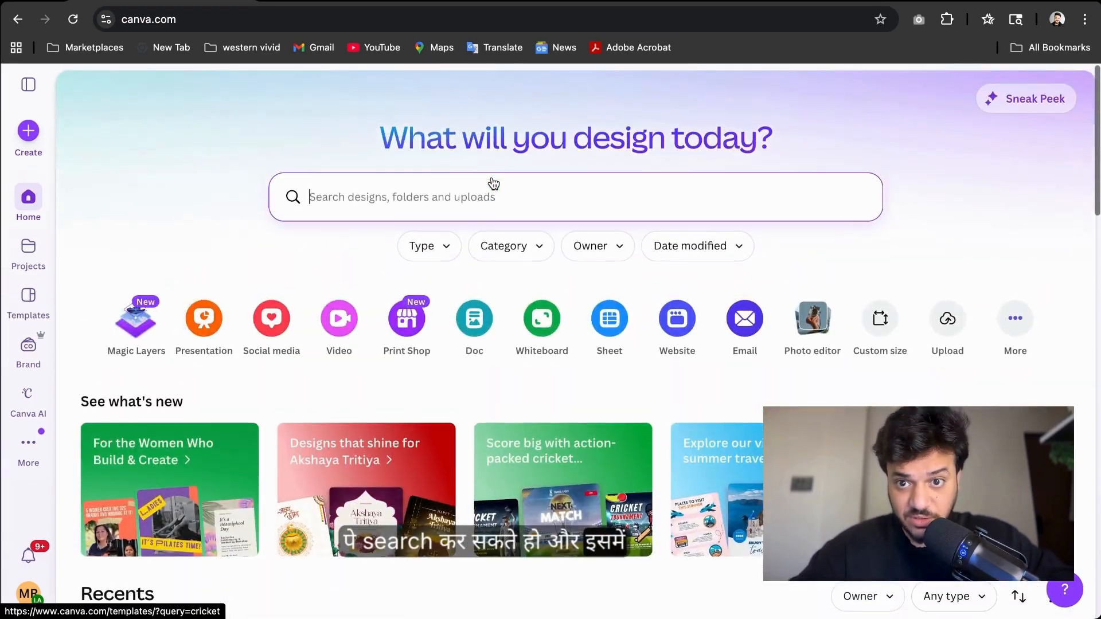
scroll(493, 183, "down", 5)
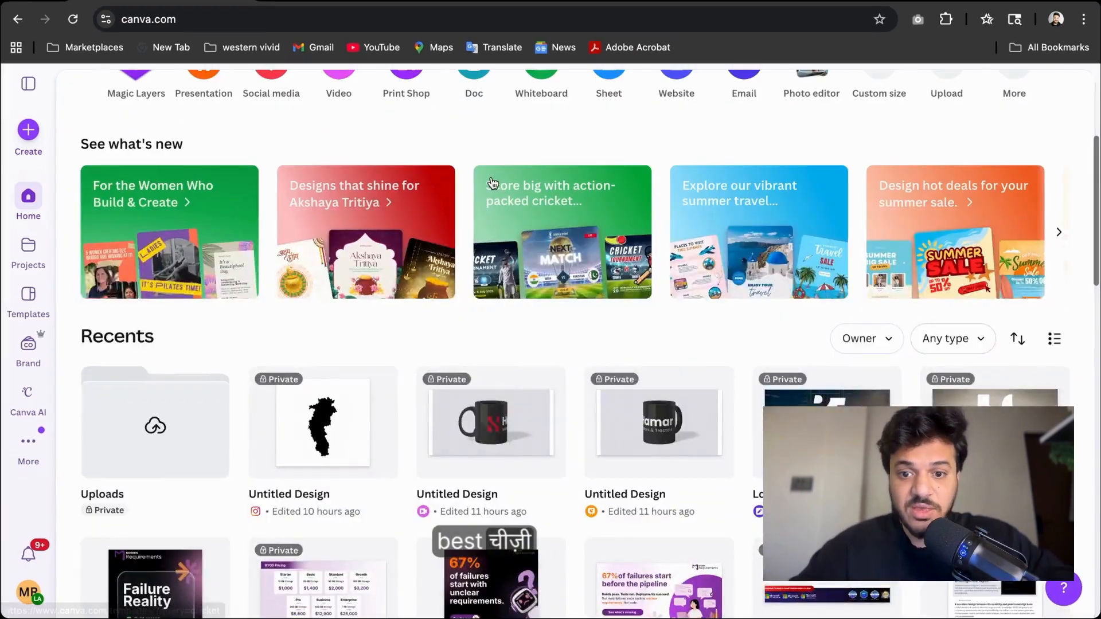
scroll(492, 183, "down", 3)
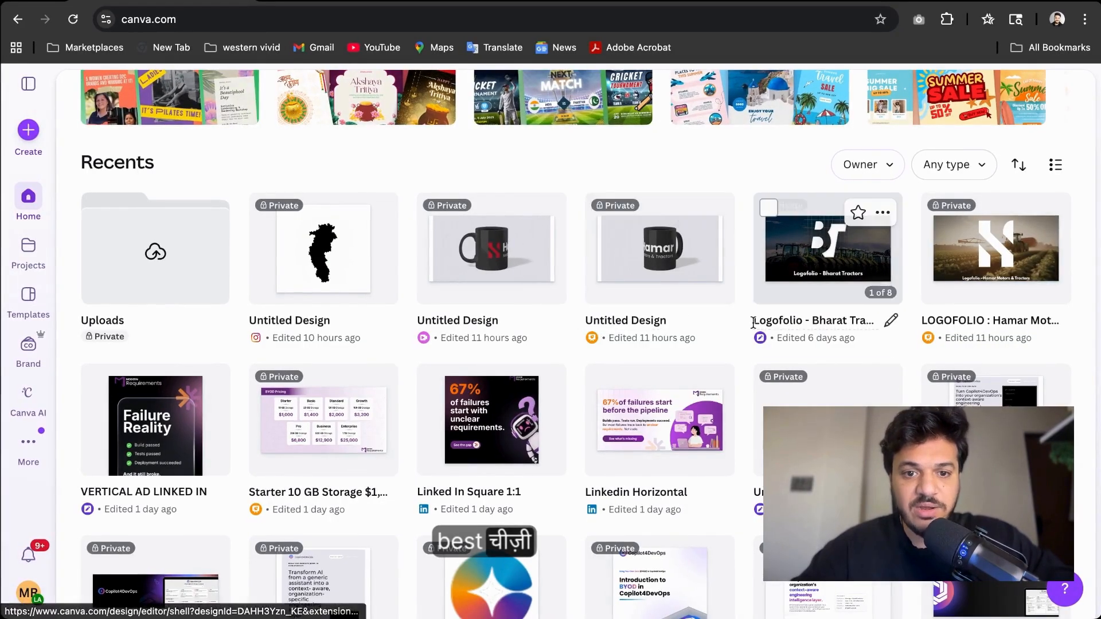
scroll(753, 323, "down", 3)
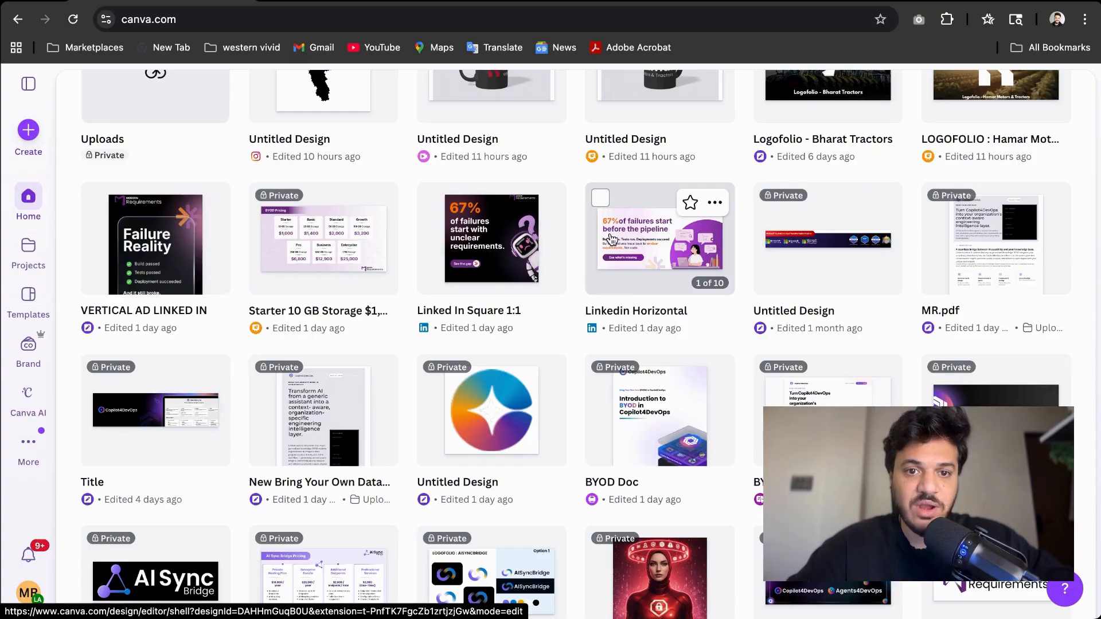
scroll(611, 240, "up", 10)
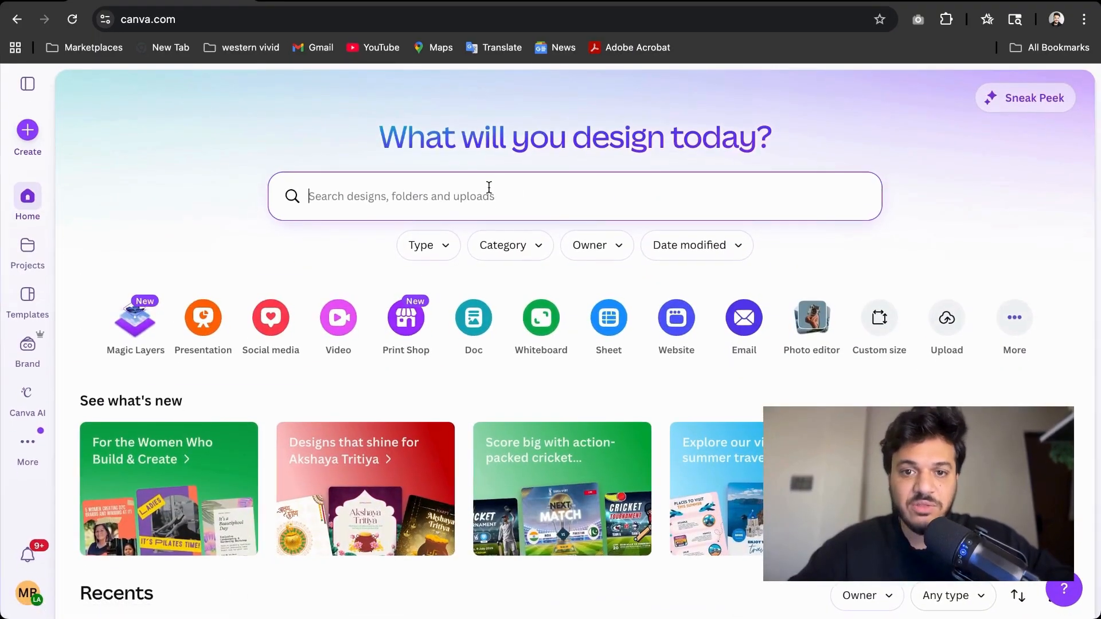
Search your designs for "67%", then replace the query with "Modern"
type("67")
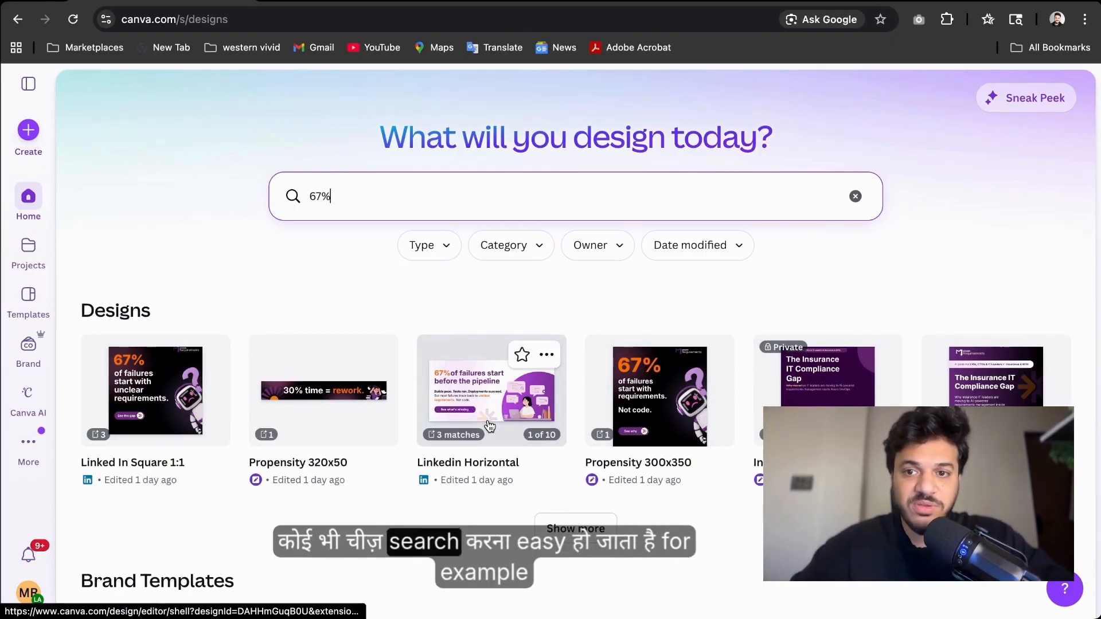
triple_click(271, 202)
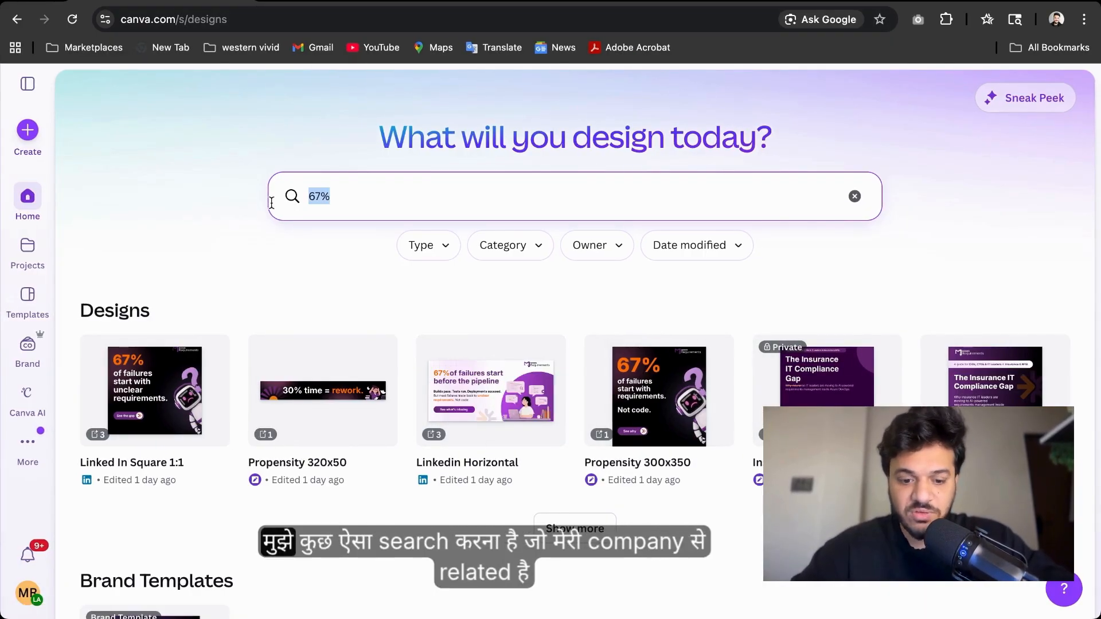
type("M")
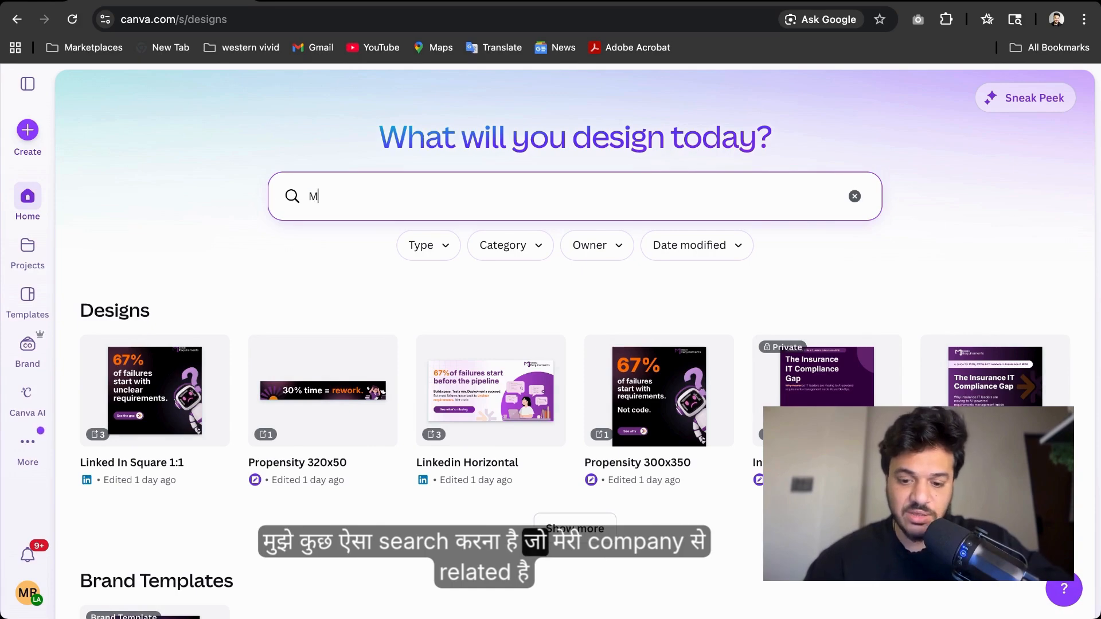
type("odern")
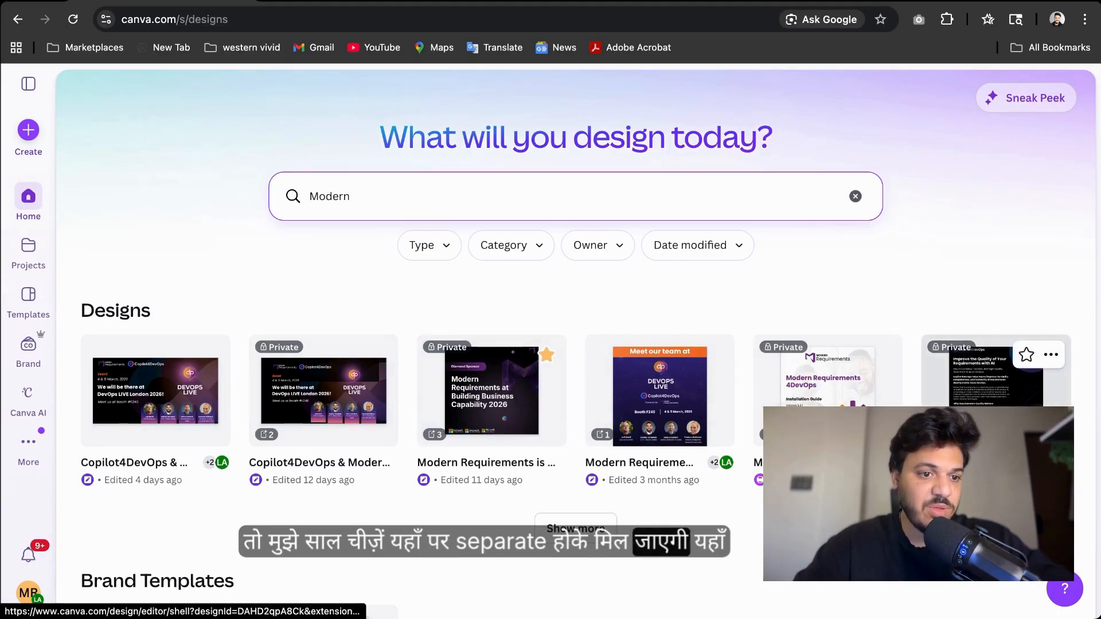
Replace the search query with "Bharat" to find the related design
left_click_drag(384, 202, 283, 196)
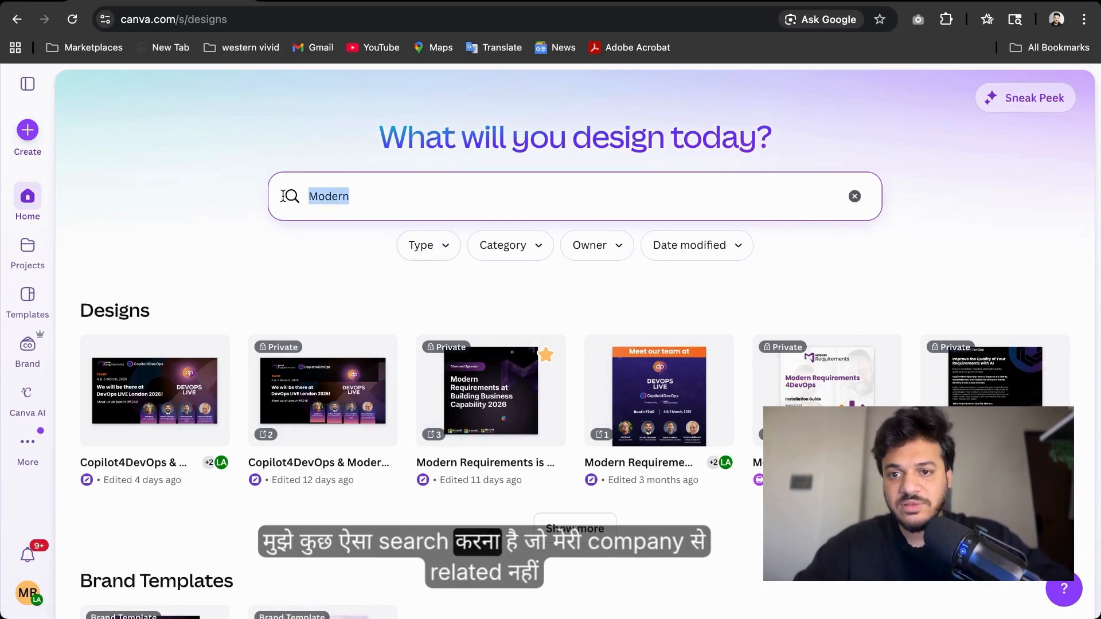
type("Bhar")
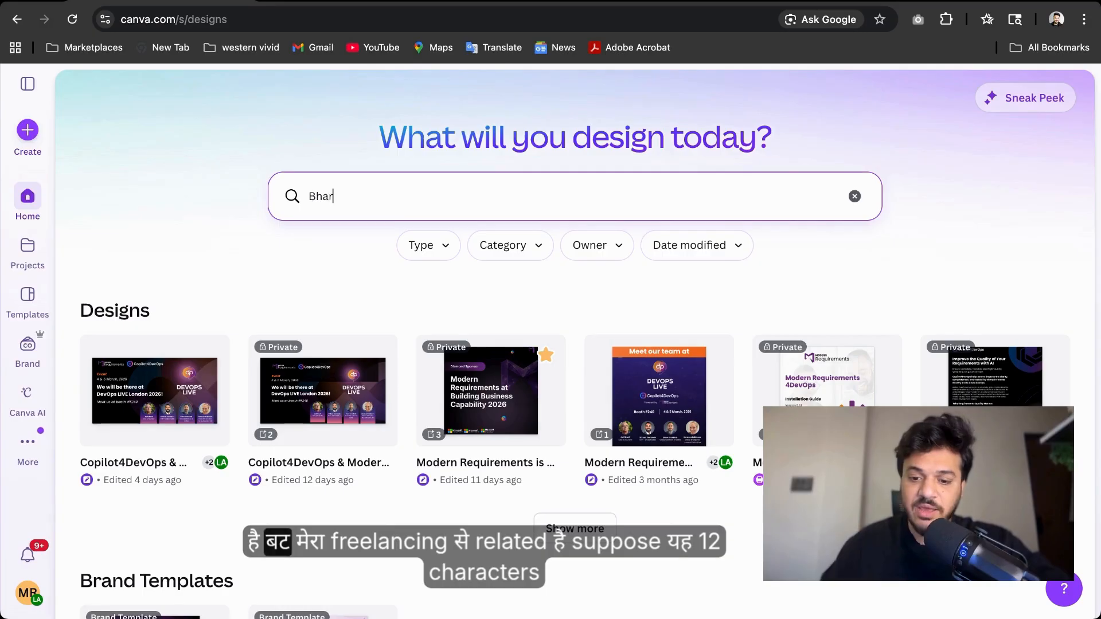
type("at")
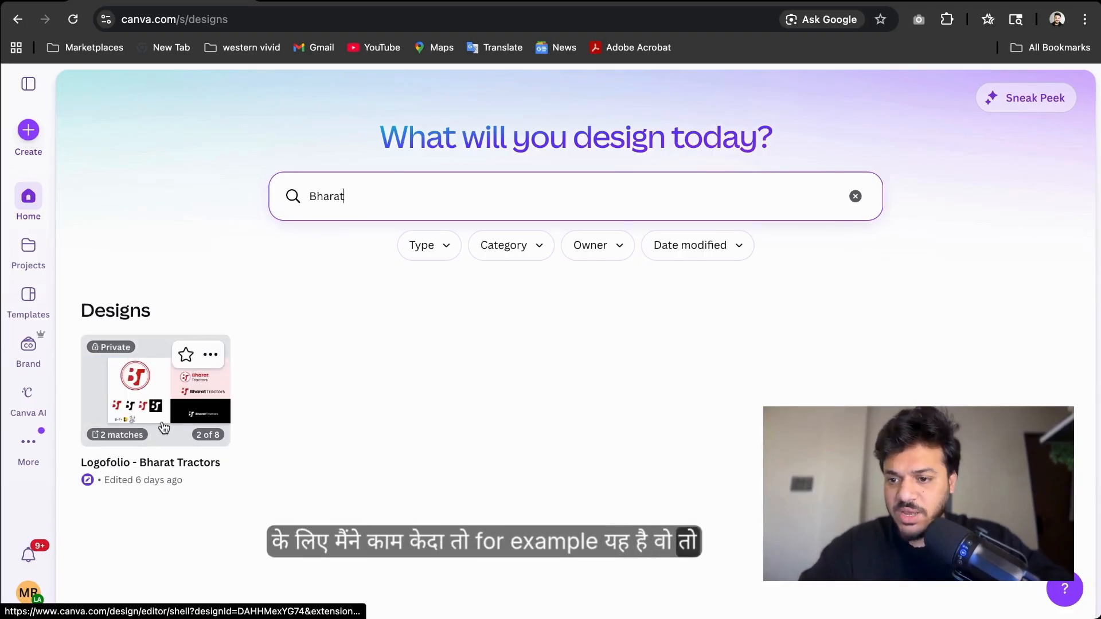
Clear the search and open the Type filter options, then dismiss them
left_click(856, 196)
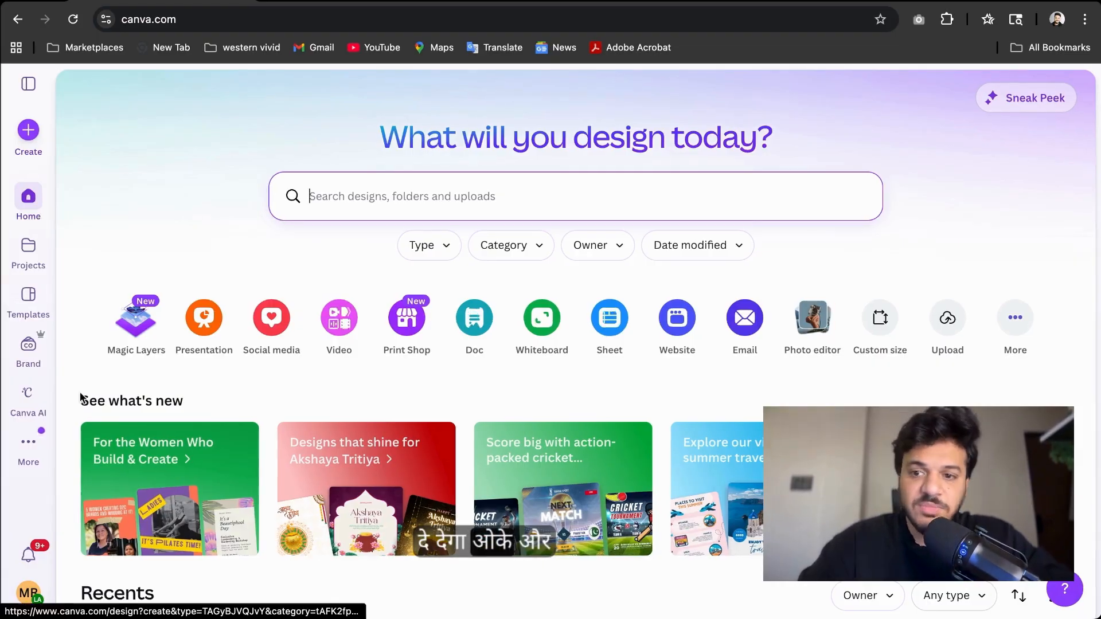
left_click(458, 251)
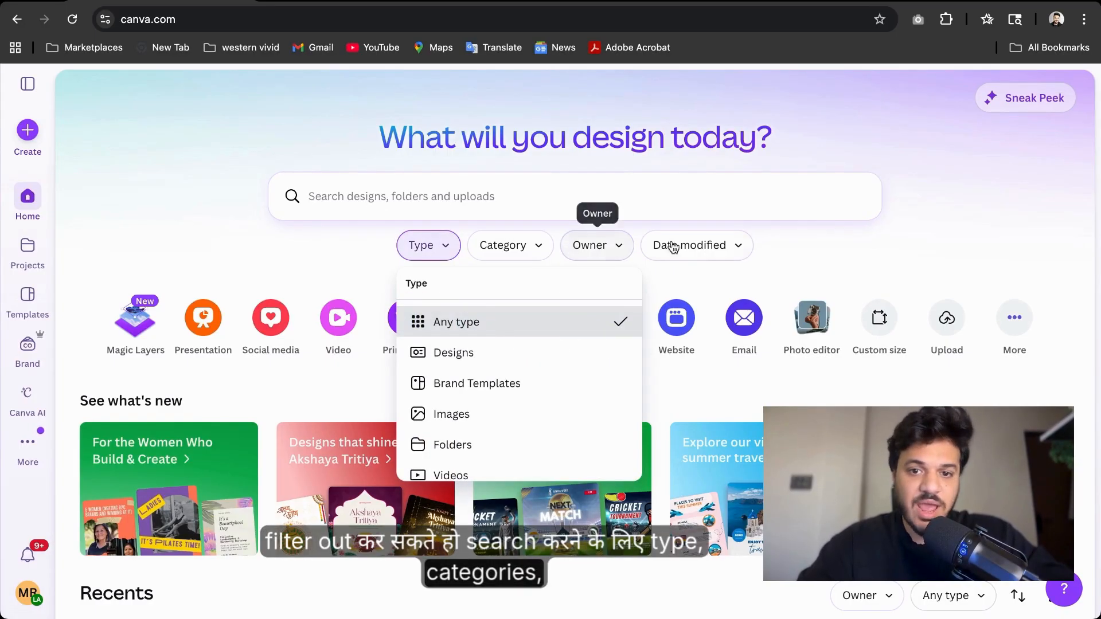
left_click(281, 250)
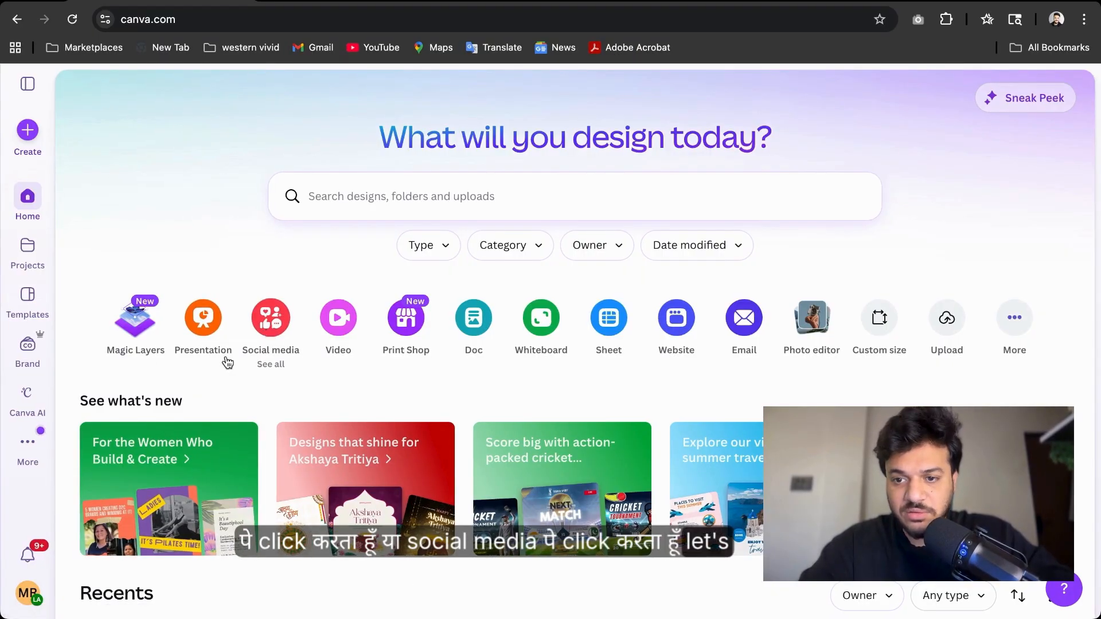
Open the Social media create-a-design options and browse the Pinterest and TikTok formats
left_click(273, 317)
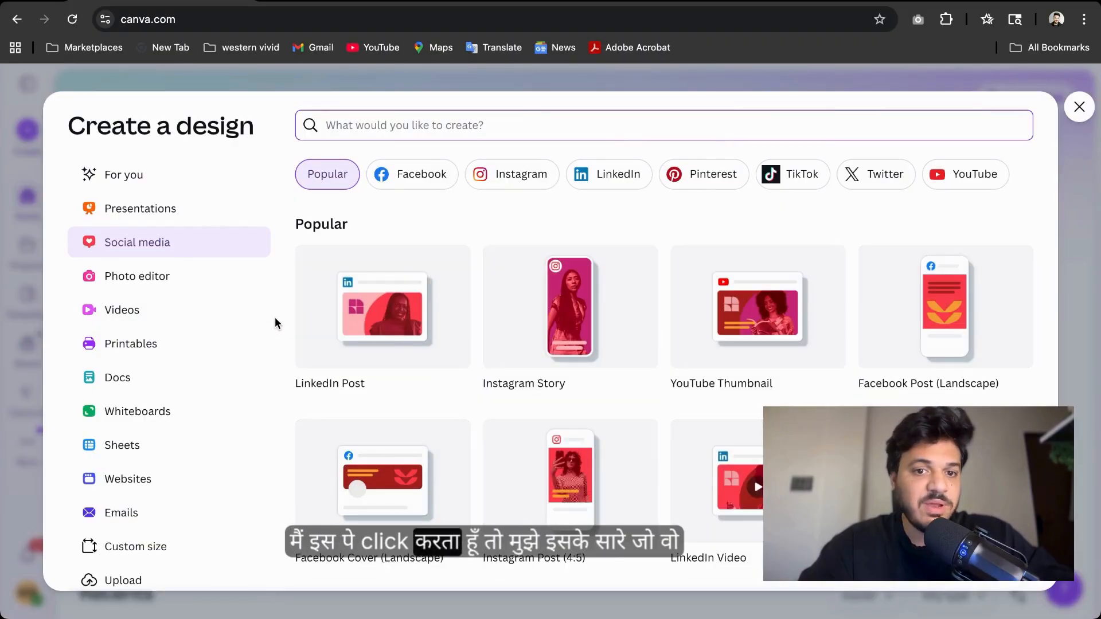
scroll(393, 292, "down", 3)
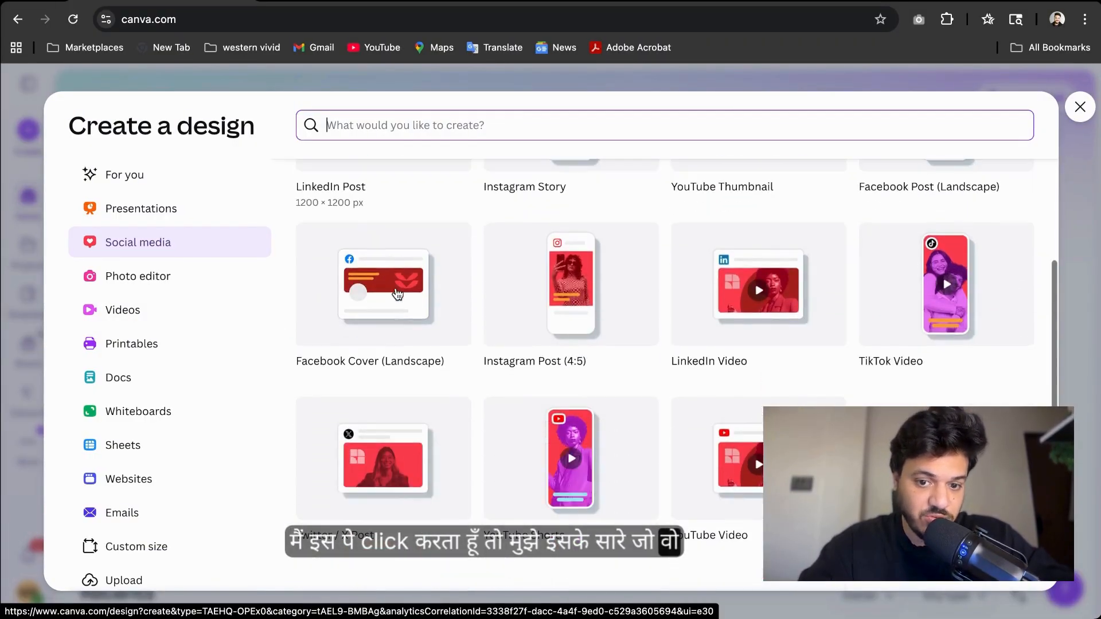
scroll(397, 293, "down", 3)
scroll(397, 293, "up", 6)
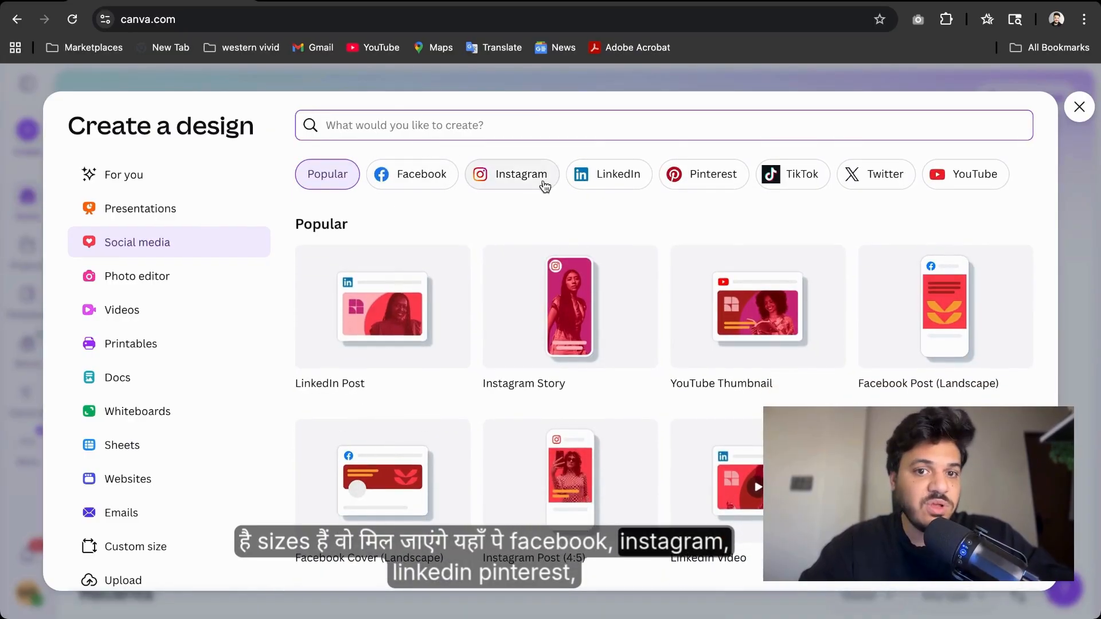
left_click(715, 183)
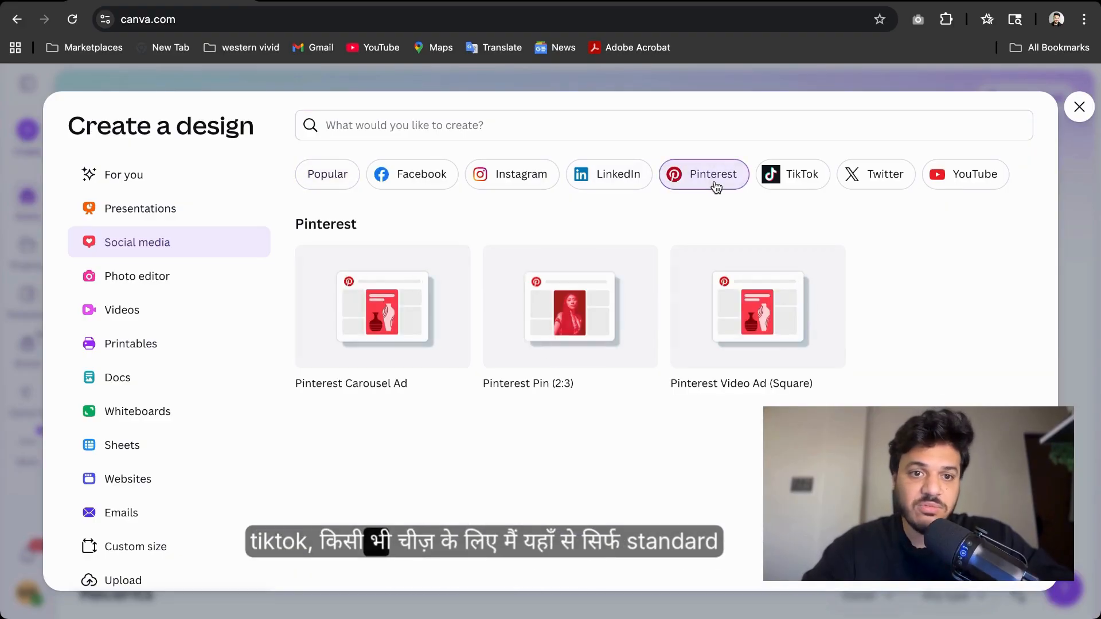
left_click(787, 170)
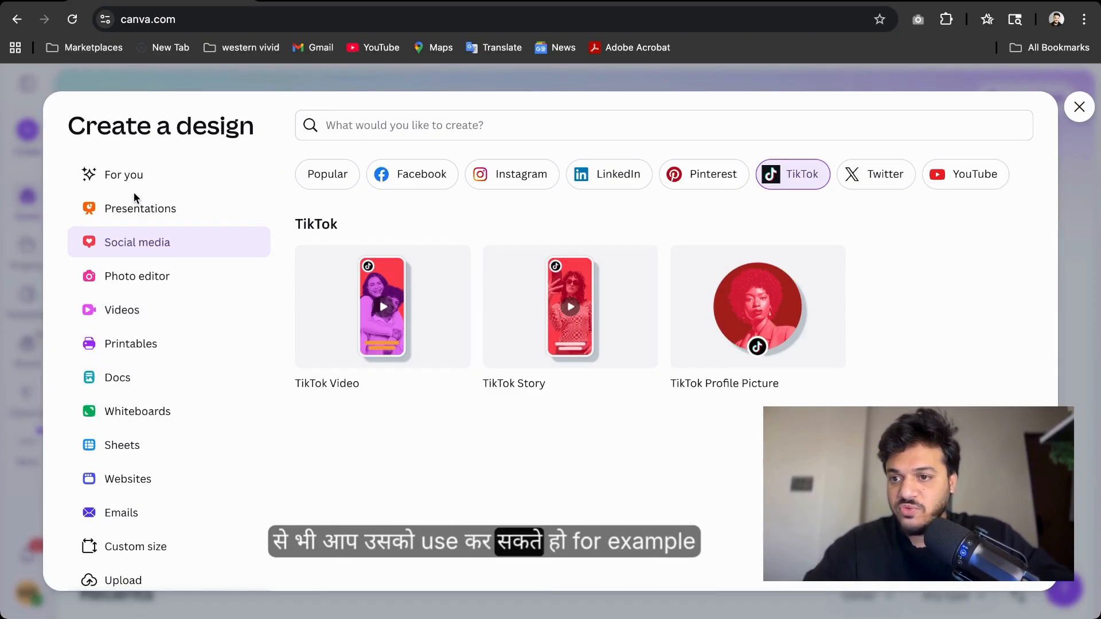
Browse the Presentations, Videos, Printables, Docs, Emails and Websites design categories
left_click(138, 210)
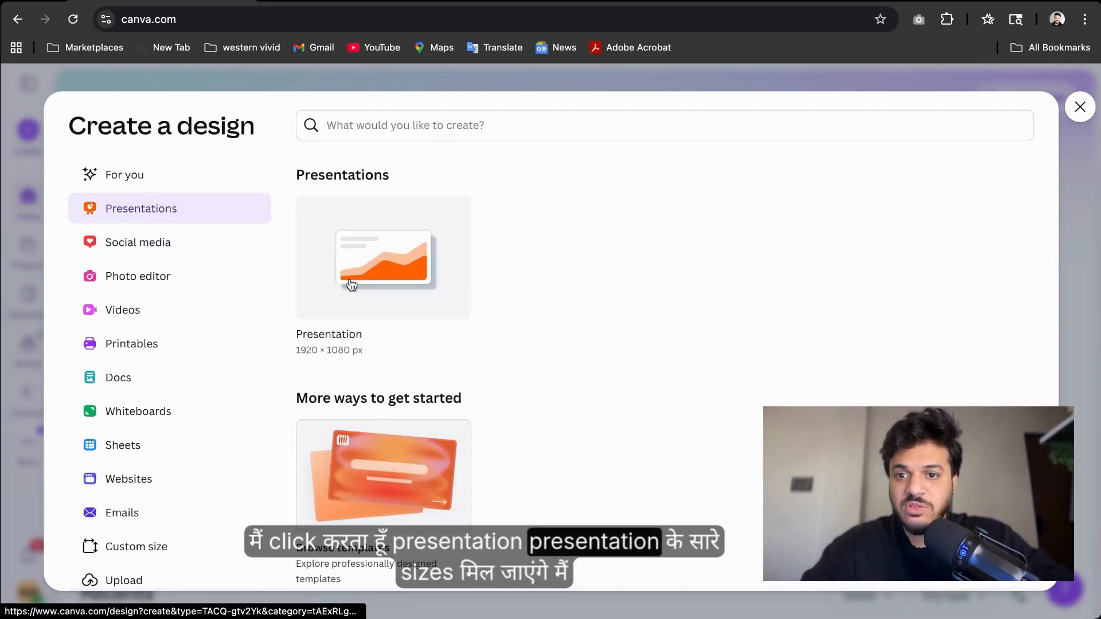
scroll(352, 285, "down", 1)
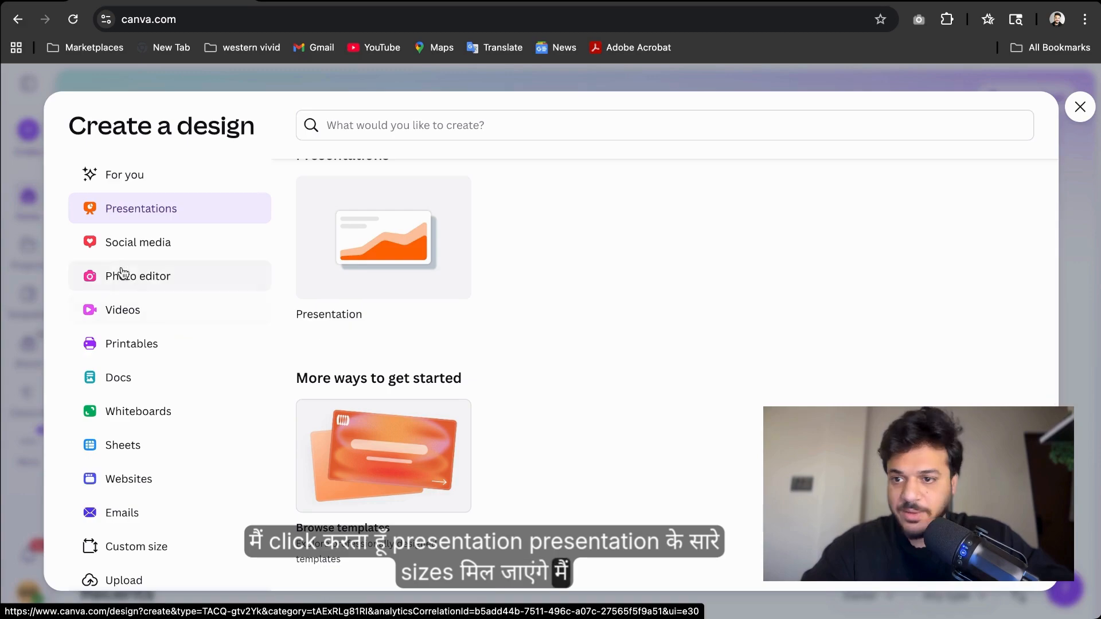
left_click(138, 312)
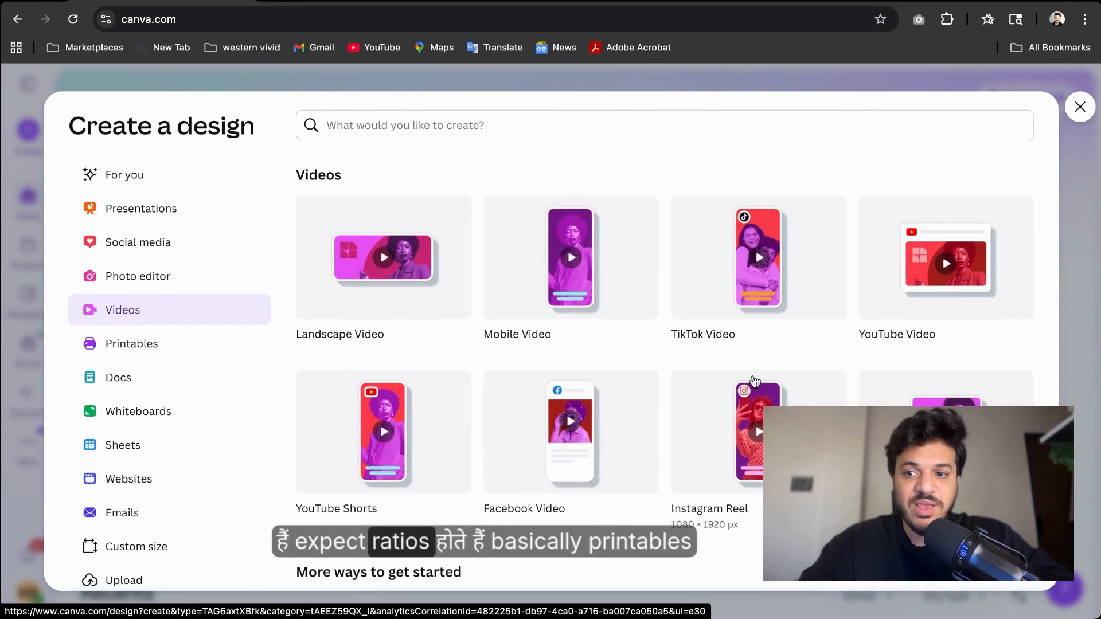
left_click(131, 346)
left_click(135, 380)
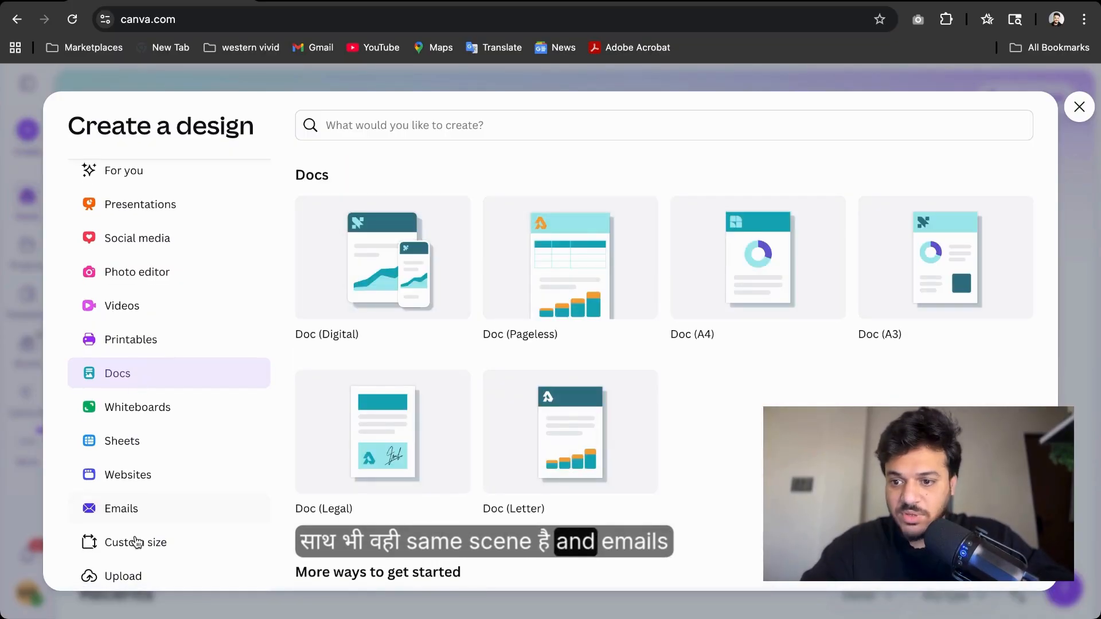
left_click(136, 517)
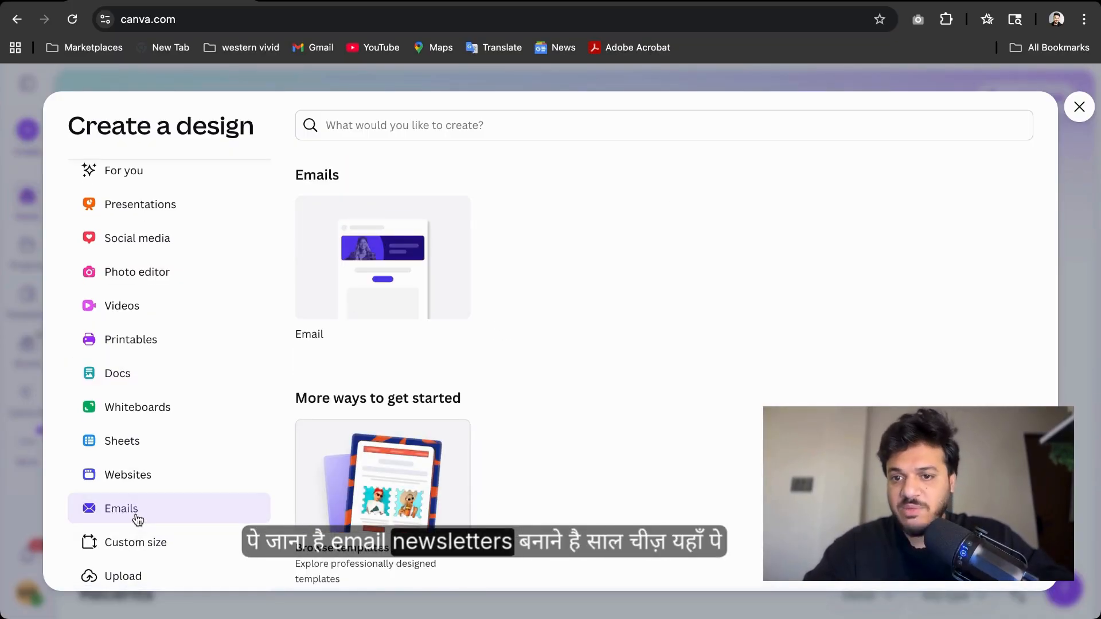
left_click(131, 481)
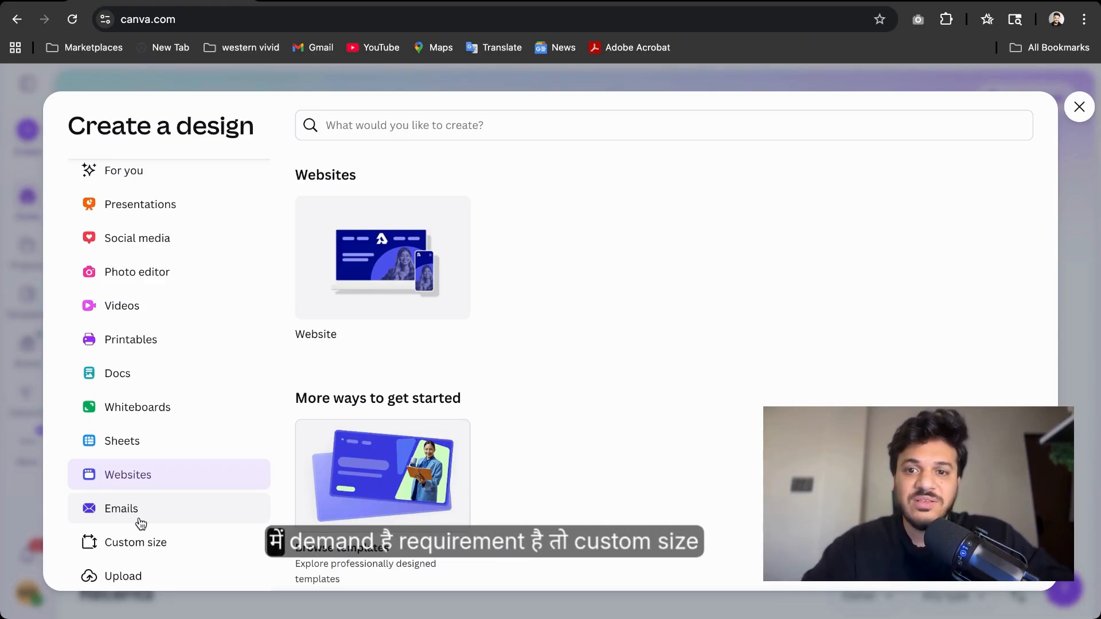
Create a new custom-size design of 1080 by 1080 px
left_click(147, 552)
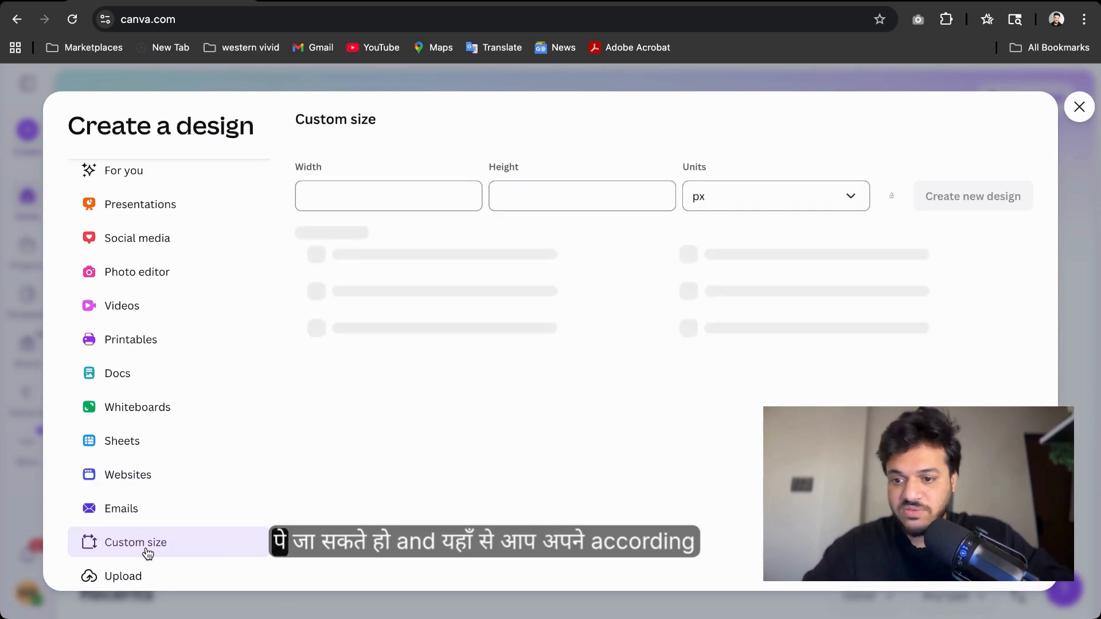
left_click(322, 201)
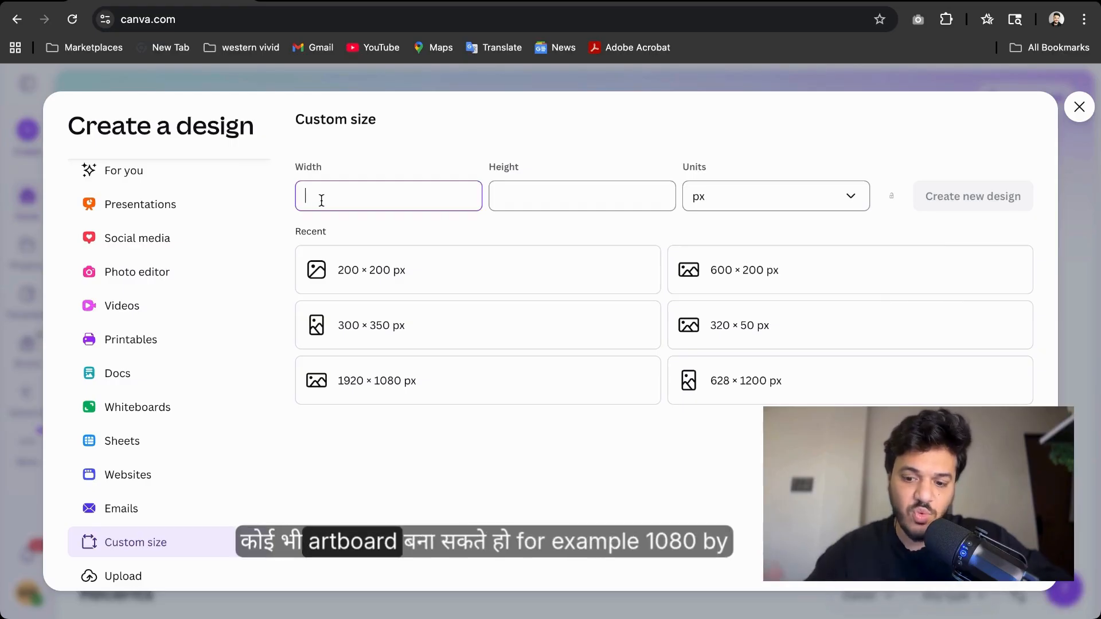
type("1080")
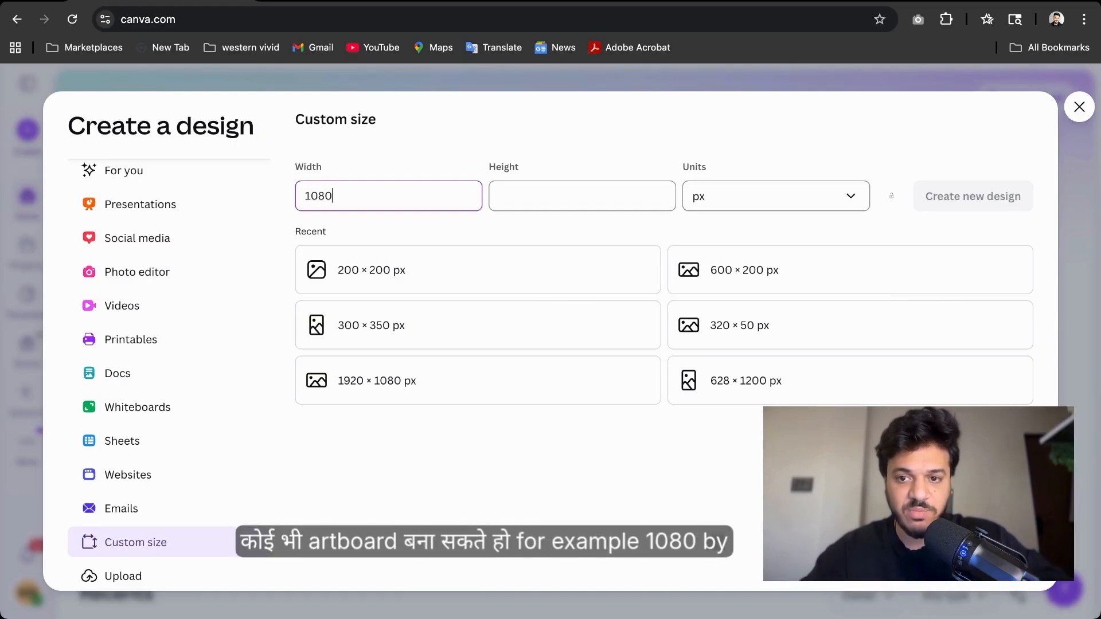
left_click(544, 192)
type("1080")
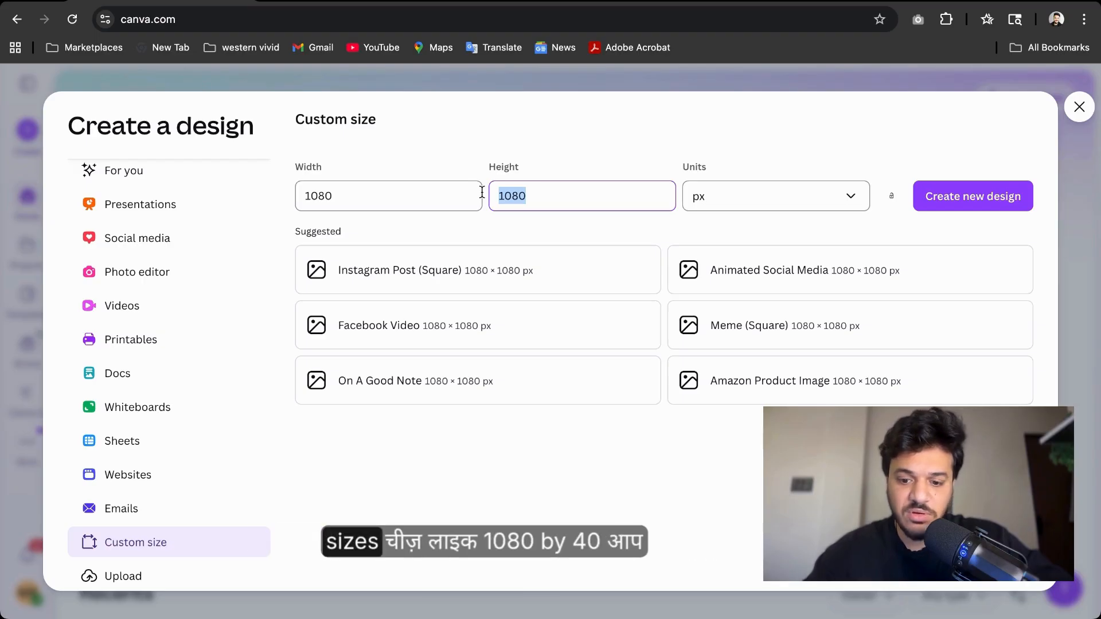
type("400")
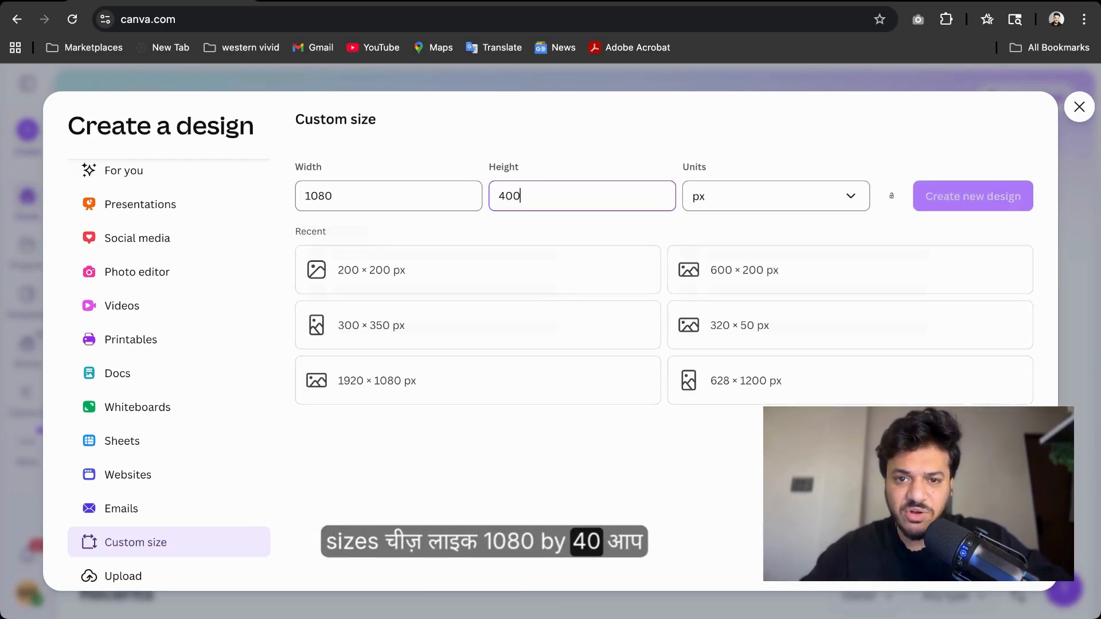
key("BackSpace")
key("BackSpace")
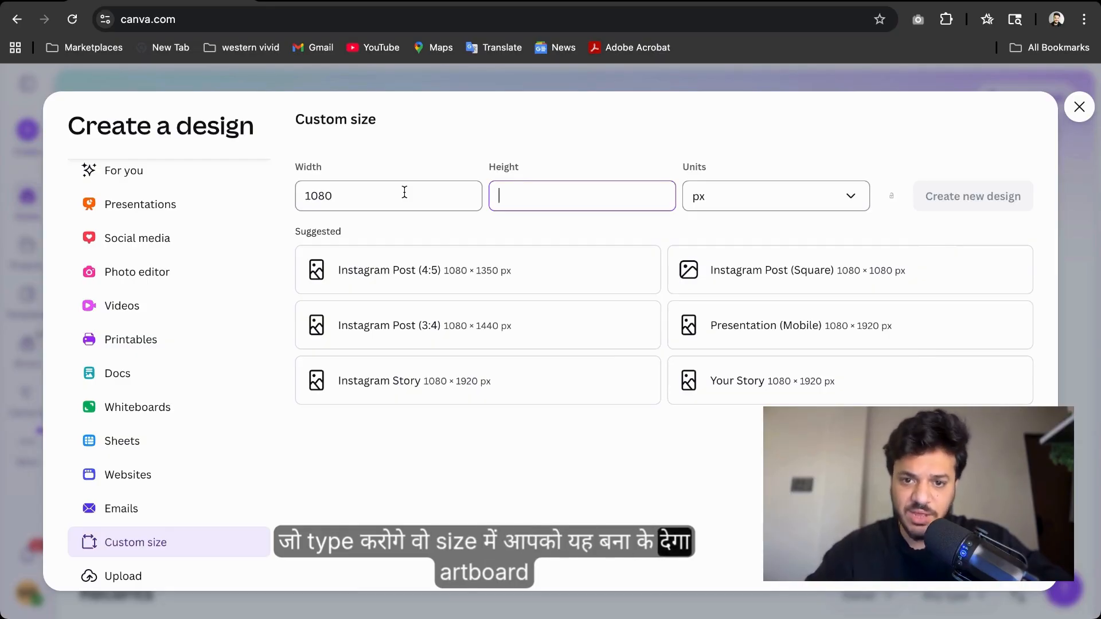
type("1080")
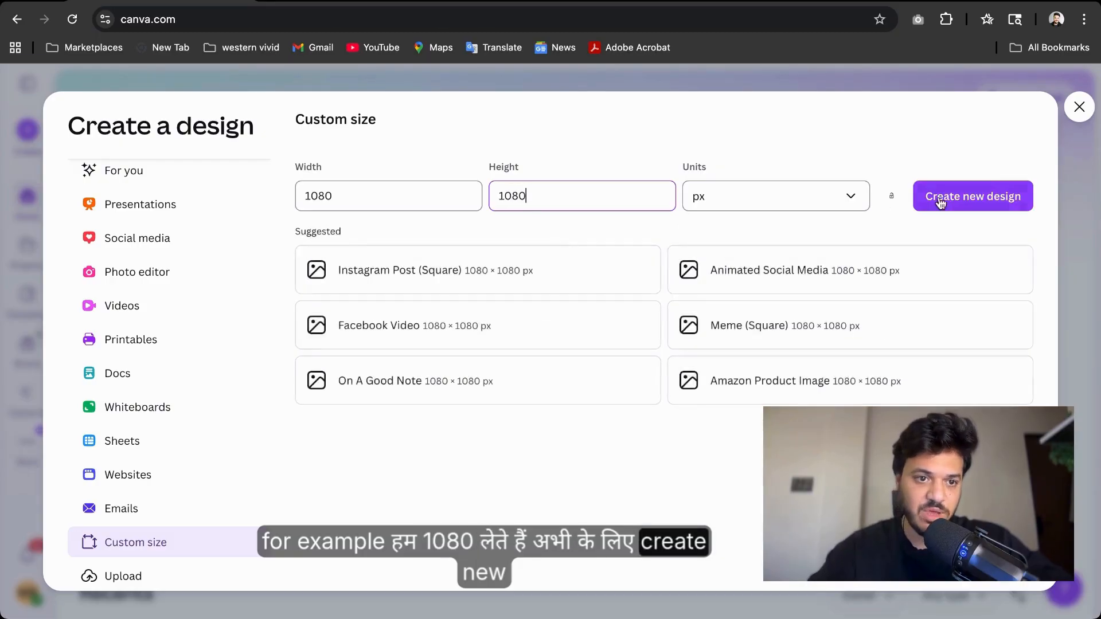
left_click(942, 201)
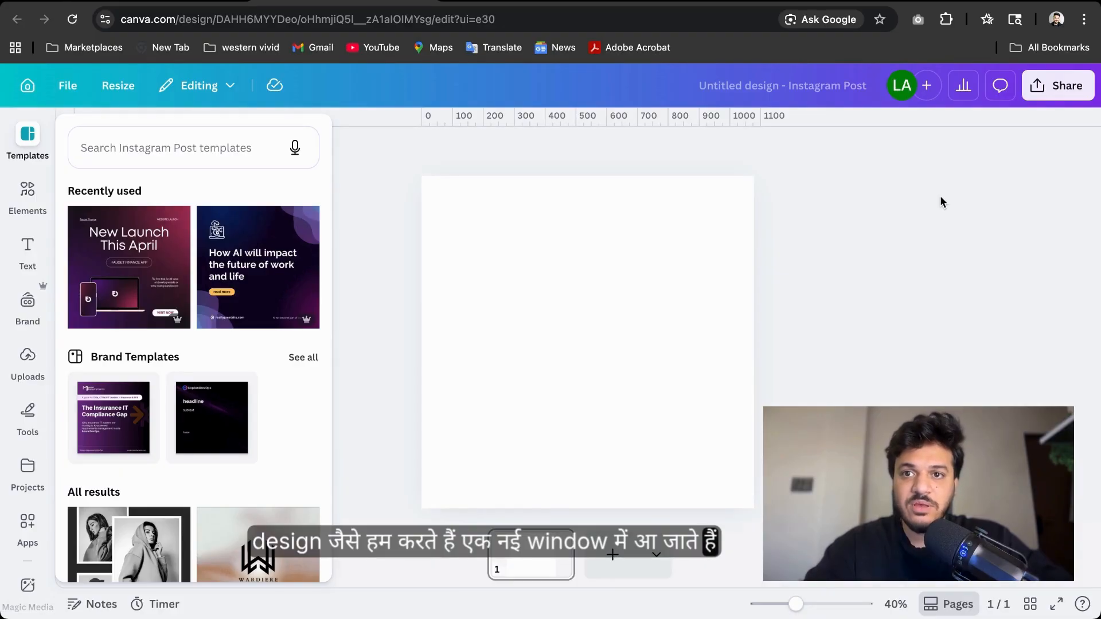
Reopen the Templates panel and browse the recently used, brand and Instagram Post templates
left_click(661, 273)
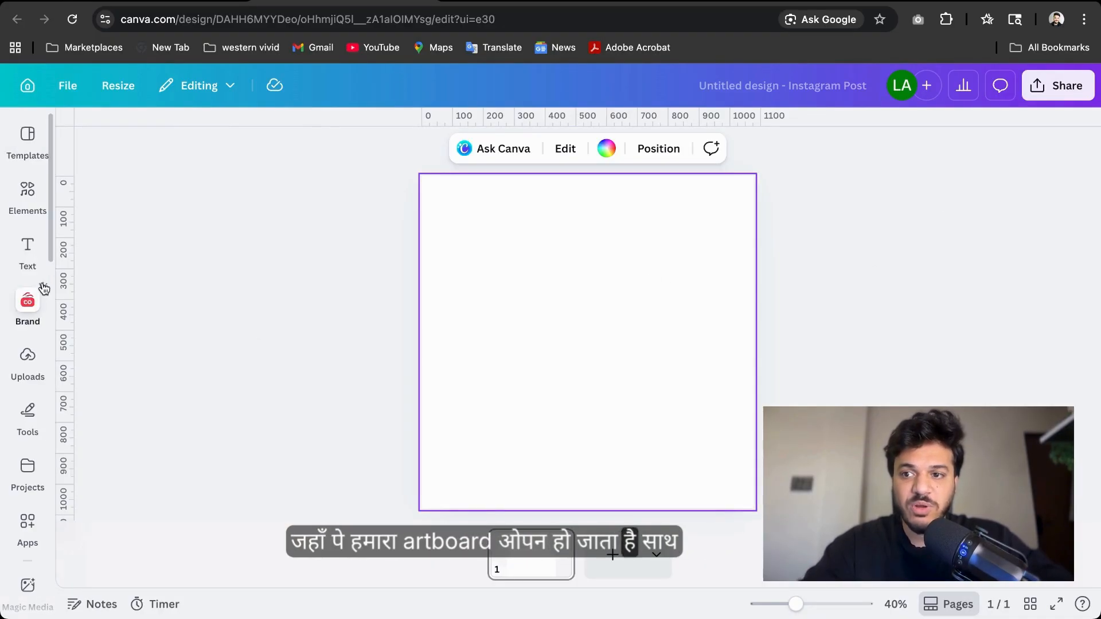
left_click(45, 150)
left_click(619, 372)
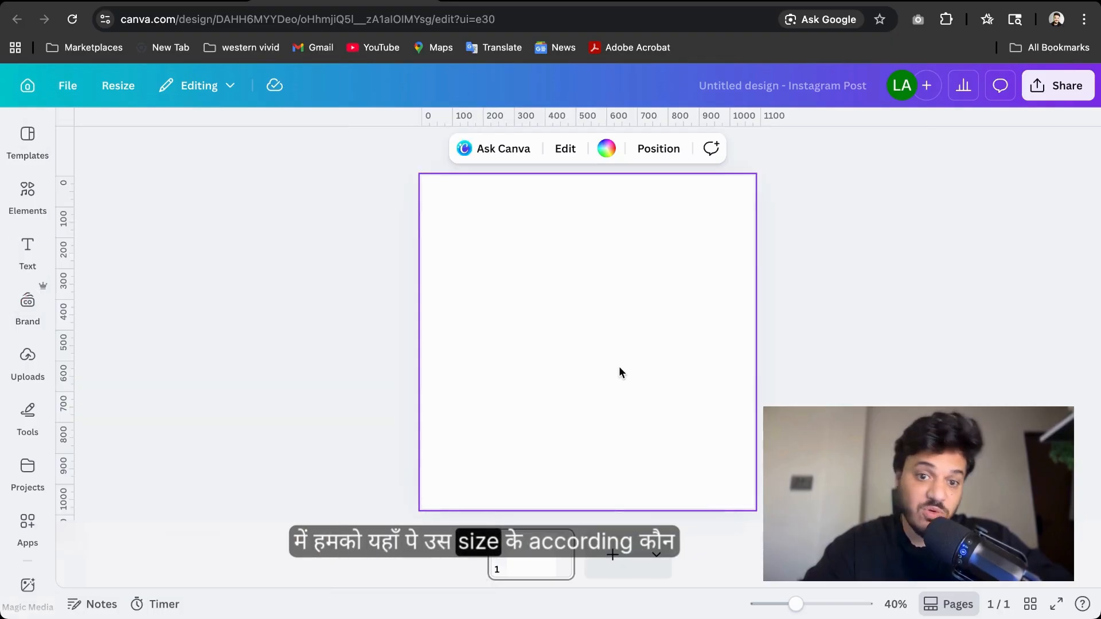
left_click(27, 194)
left_click(27, 141)
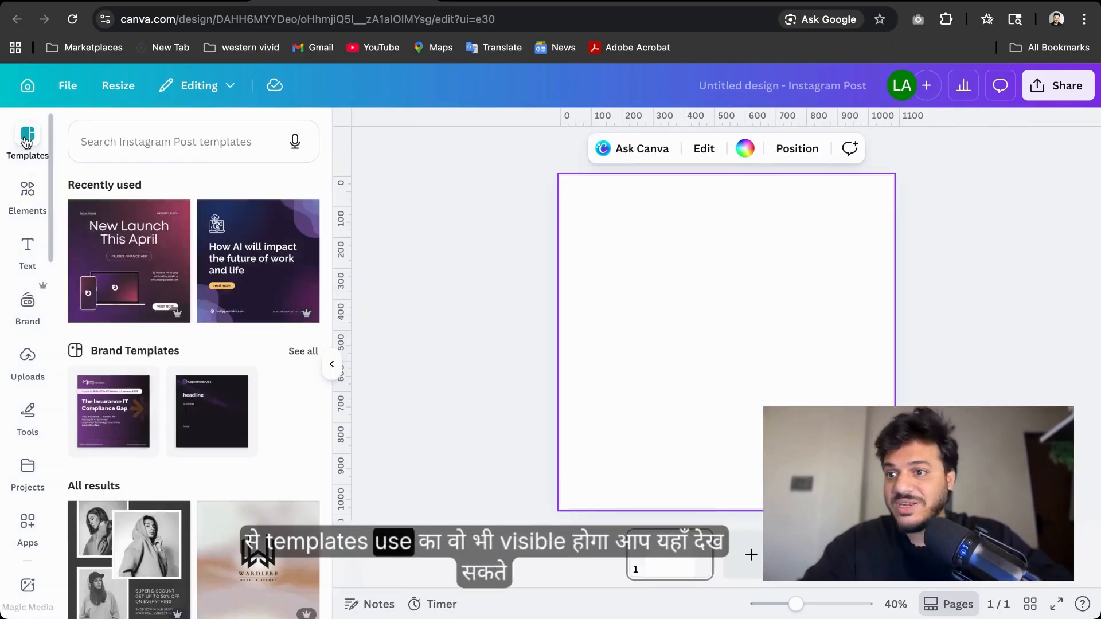
scroll(128, 248, "down", 6)
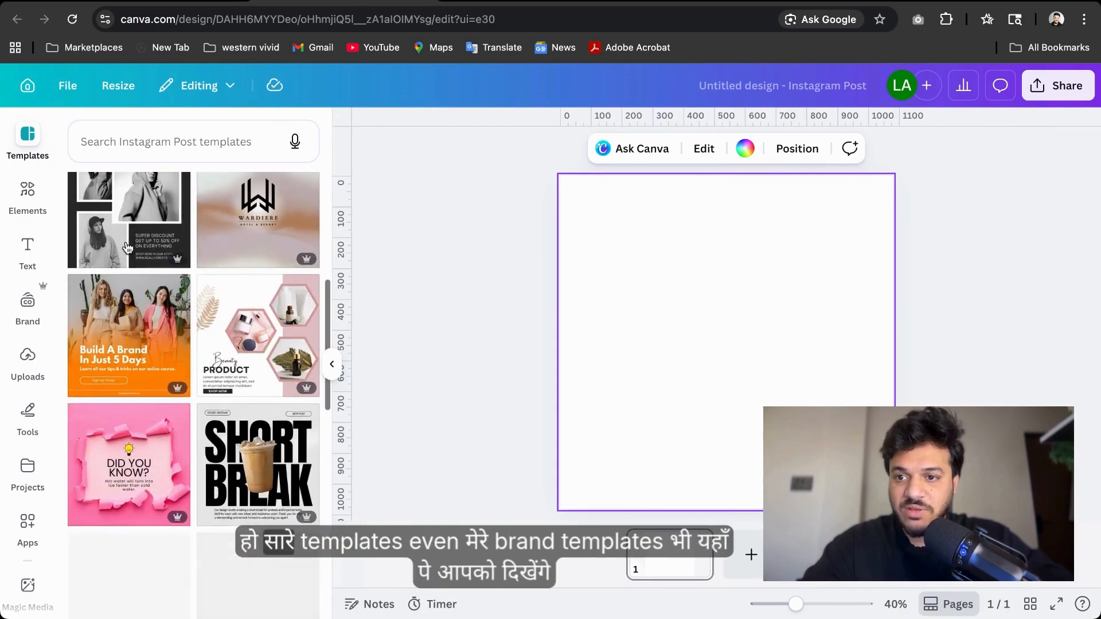
scroll(127, 248, "up", 4)
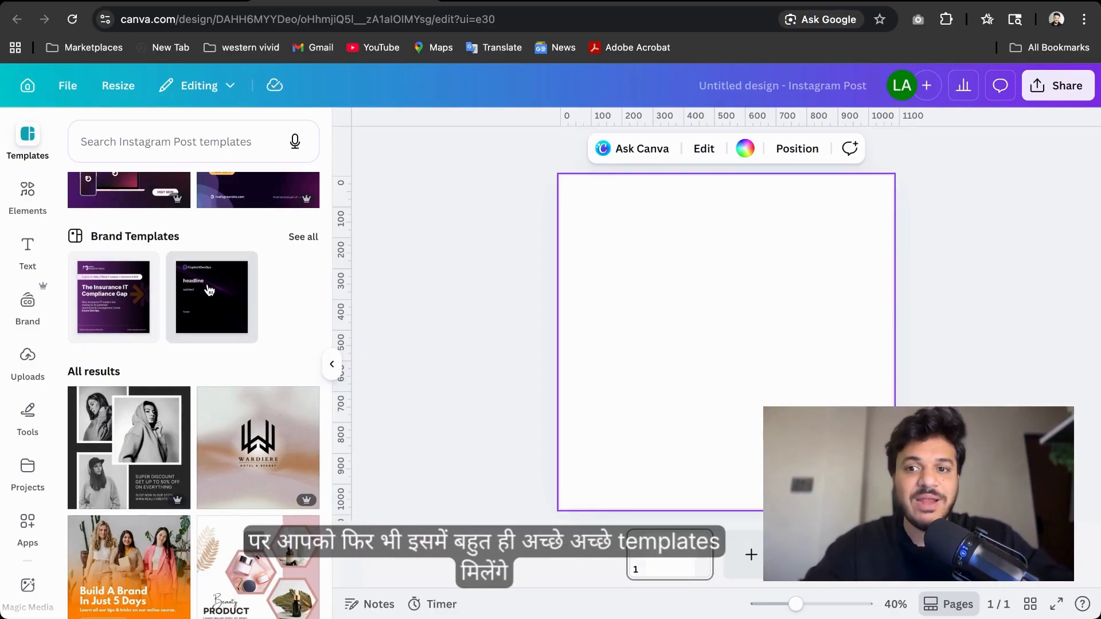
scroll(209, 292, "down", 5)
scroll(209, 297, "down", 2)
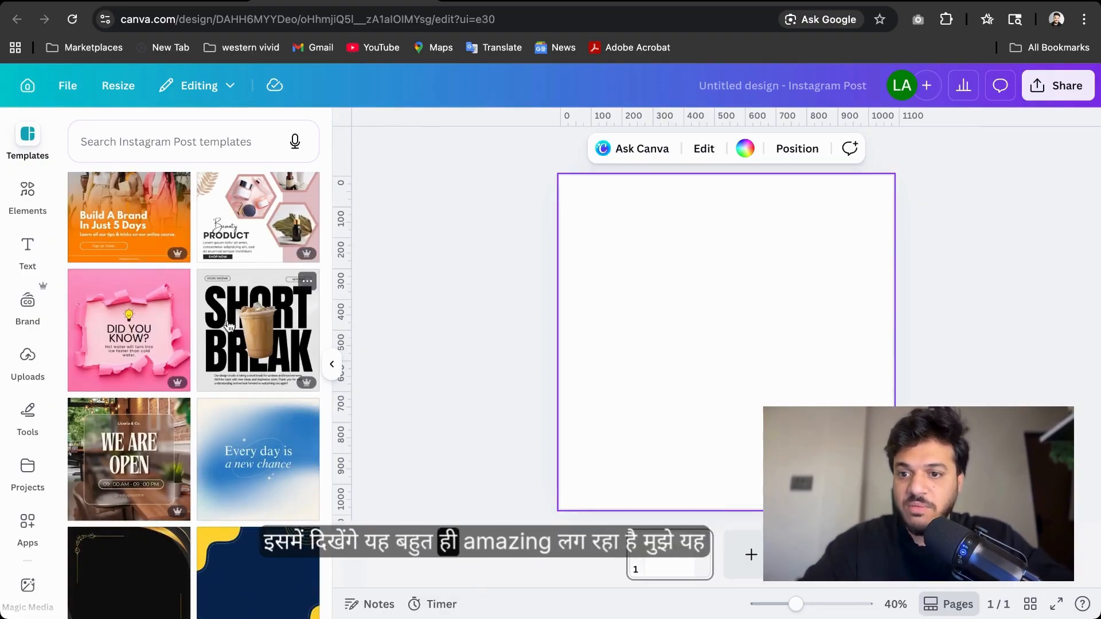
scroll(199, 317, "down", 6)
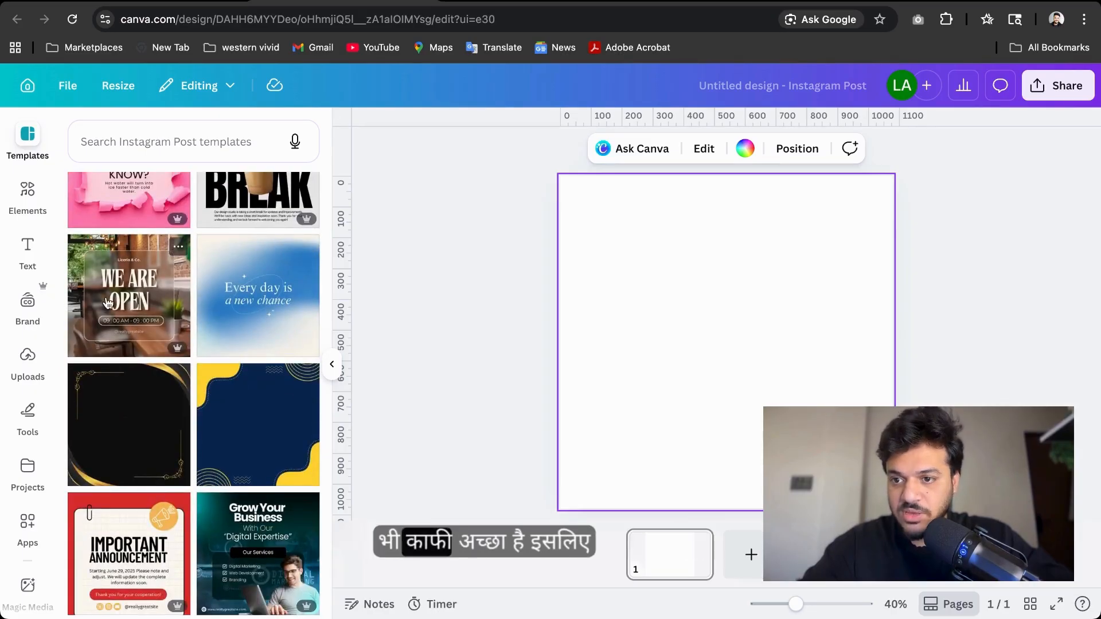
scroll(108, 303, "down", 10)
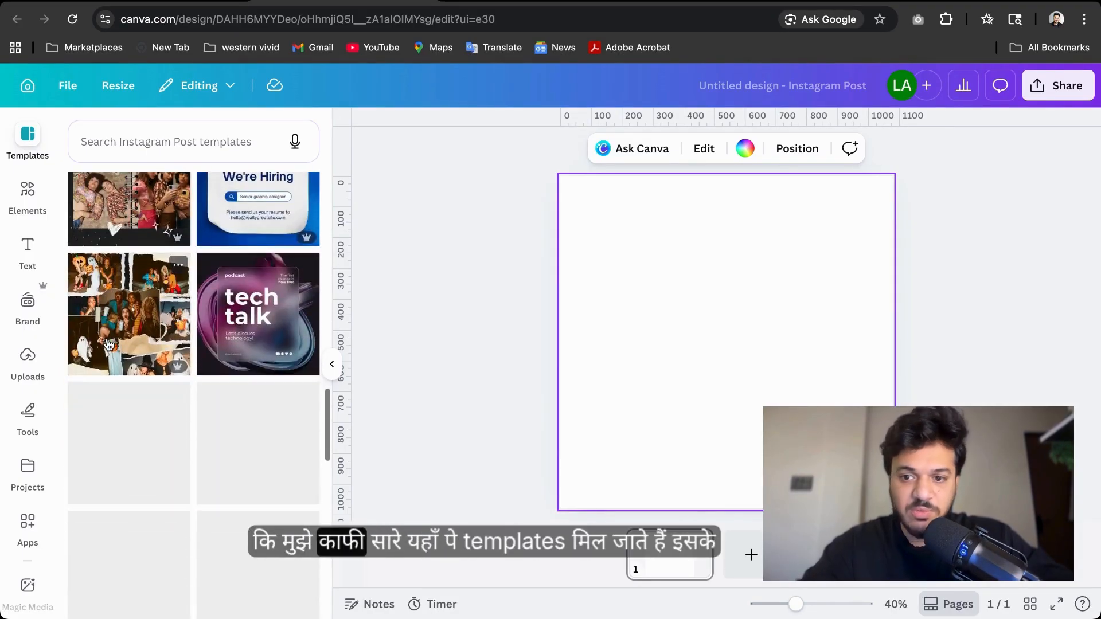
scroll(109, 345, "down", 5)
scroll(109, 344, "up", 20)
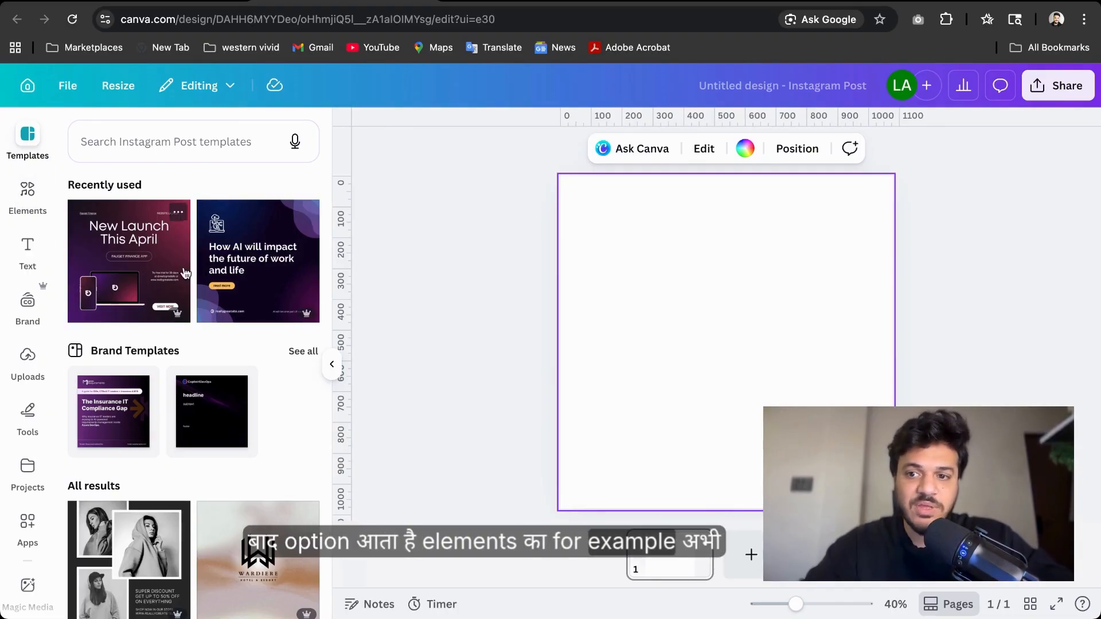
scroll(187, 286, "down", 5)
scroll(188, 285, "down", 3)
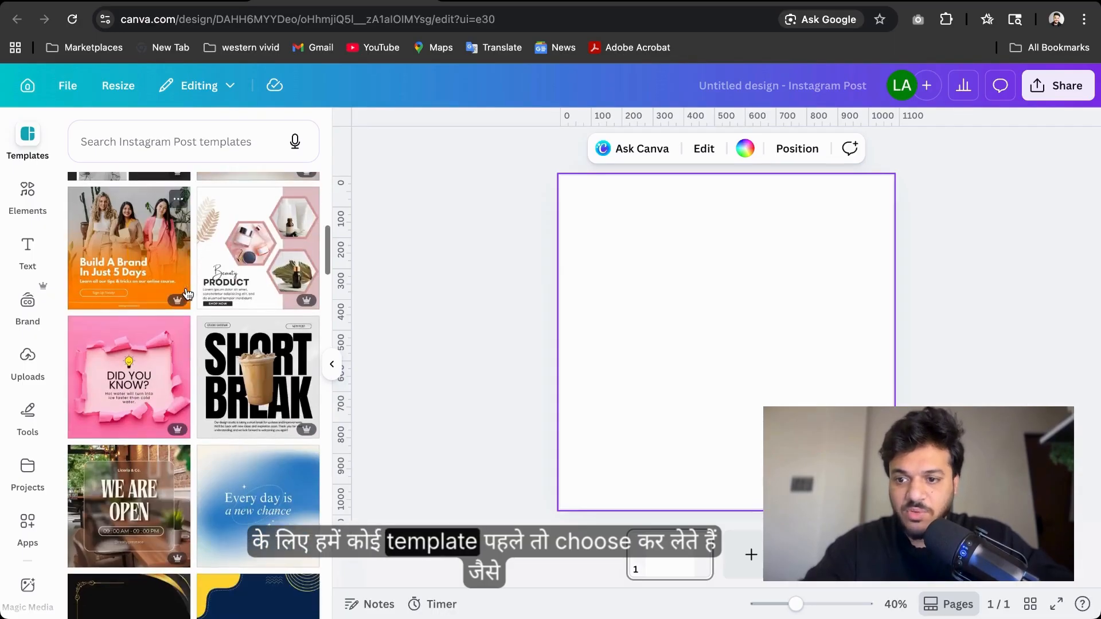
scroll(187, 292, "down", 3)
scroll(187, 292, "down", 5)
Apply the Dark Blue and Green Modern Digital Marketing Services template and browse its similar designs
left_click(258, 347)
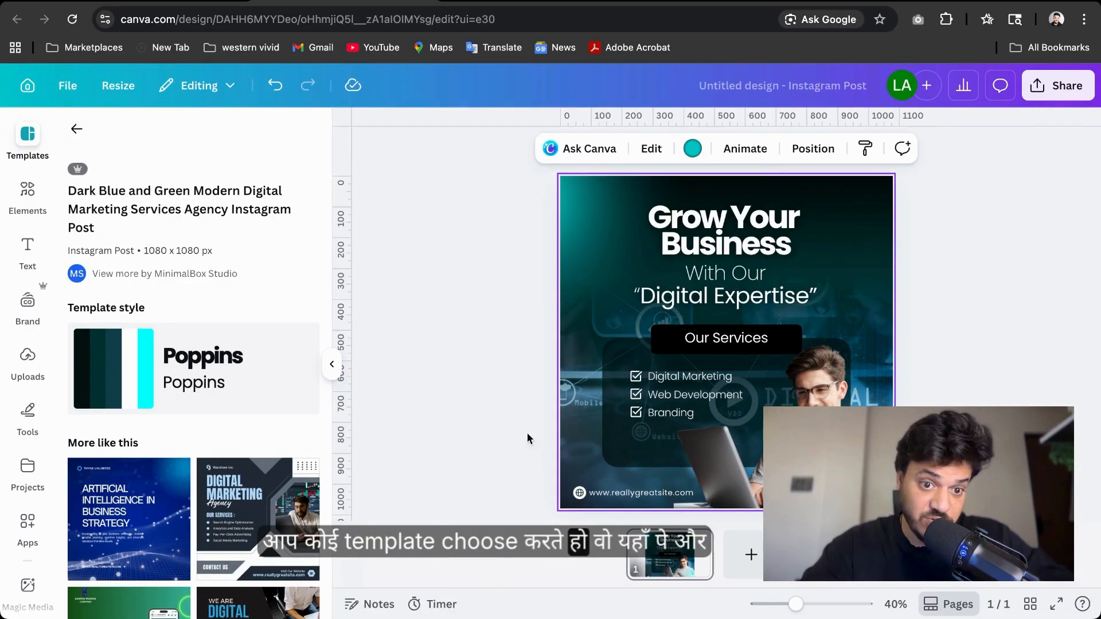
scroll(123, 403, "down", 4)
scroll(123, 404, "down", 2)
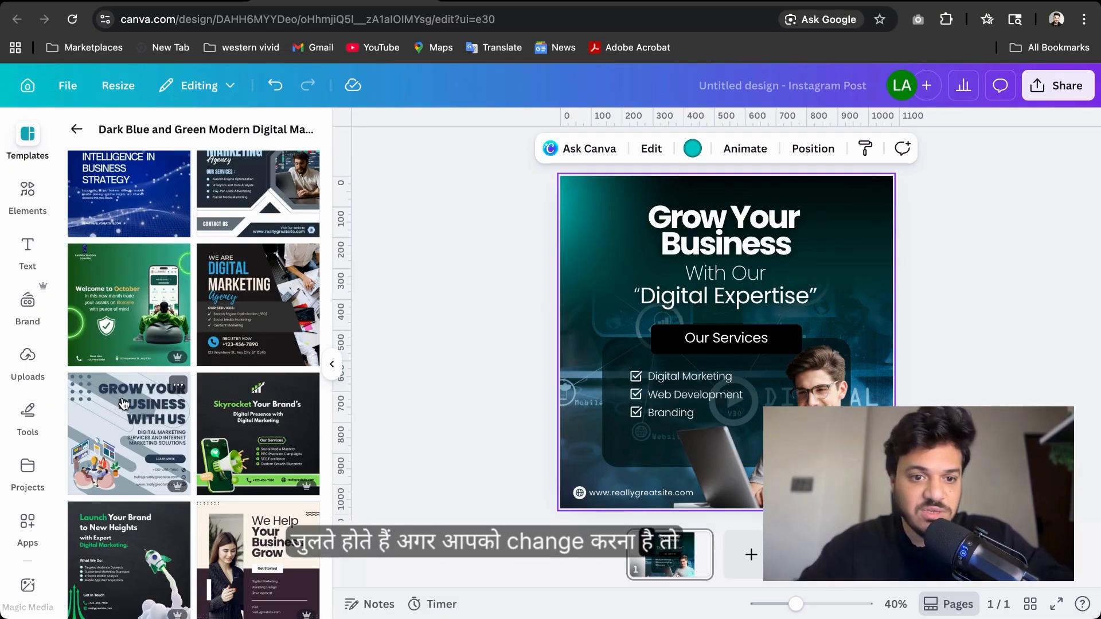
scroll(123, 403, "up", 2)
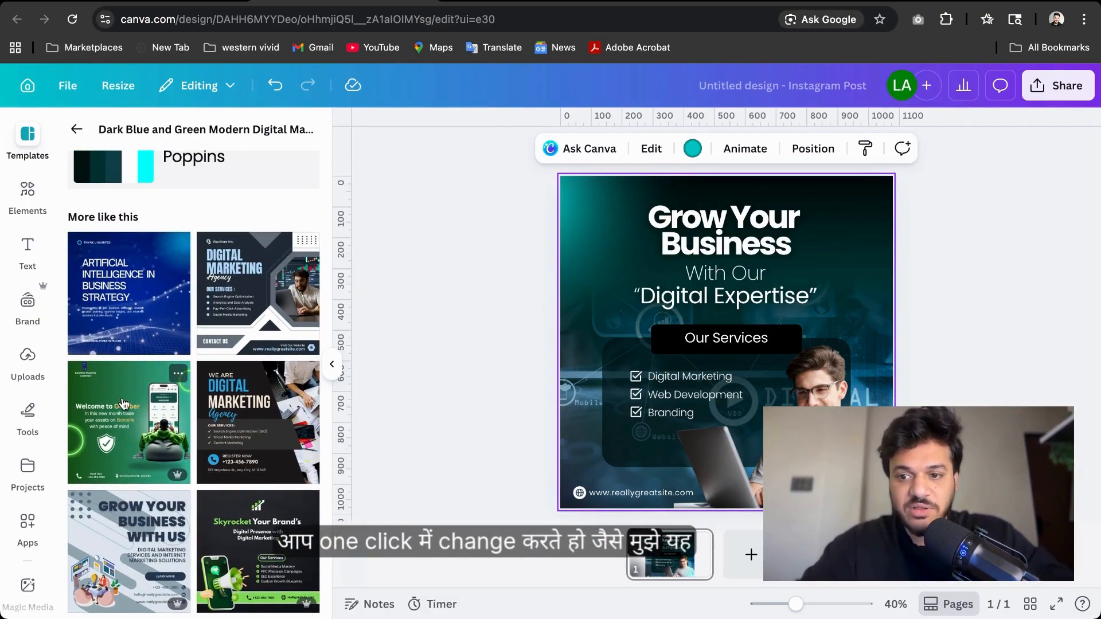
Apply the White and Green Gradient Modern Occult Trade template, browse similar designs and return to the templates list
left_click(124, 404)
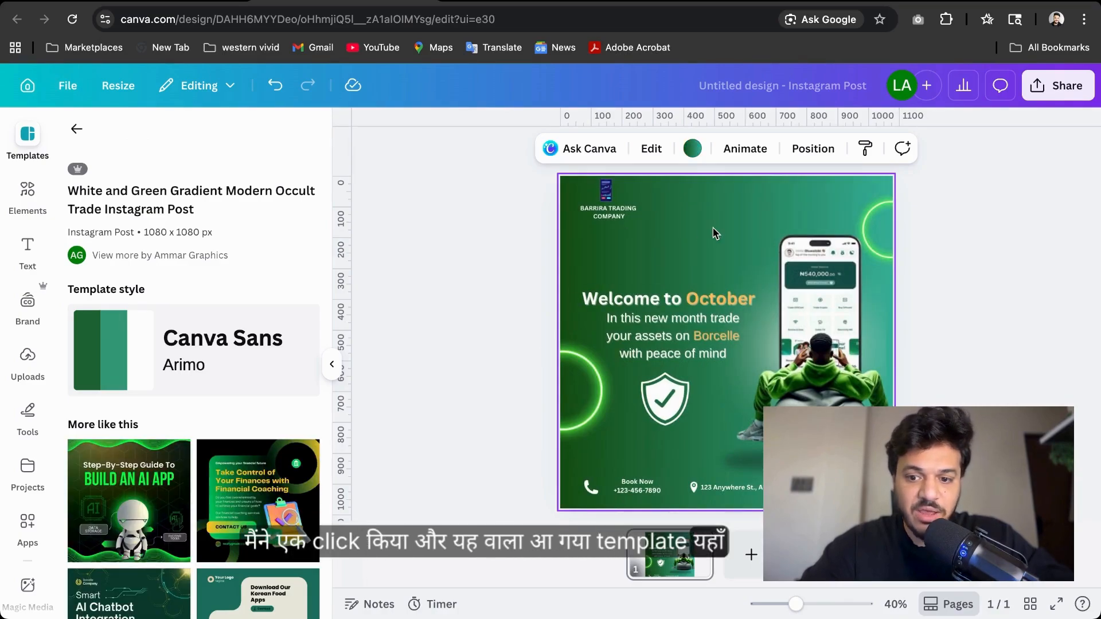
scroll(203, 485, "down", 10)
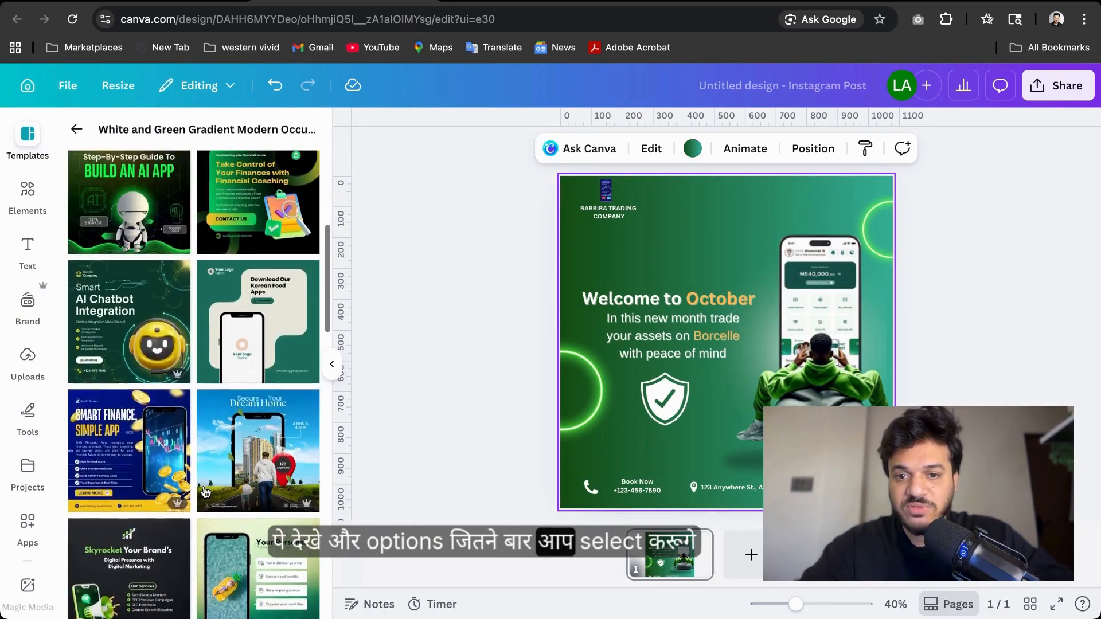
scroll(203, 486, "down", 5)
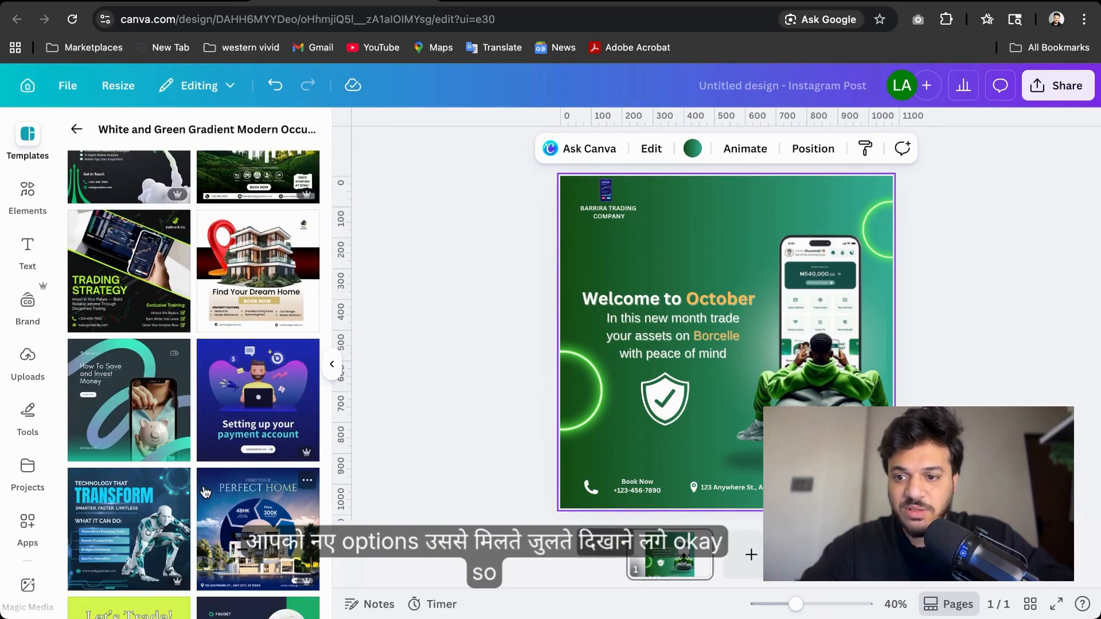
scroll(203, 485, "up", 15)
left_click(443, 291)
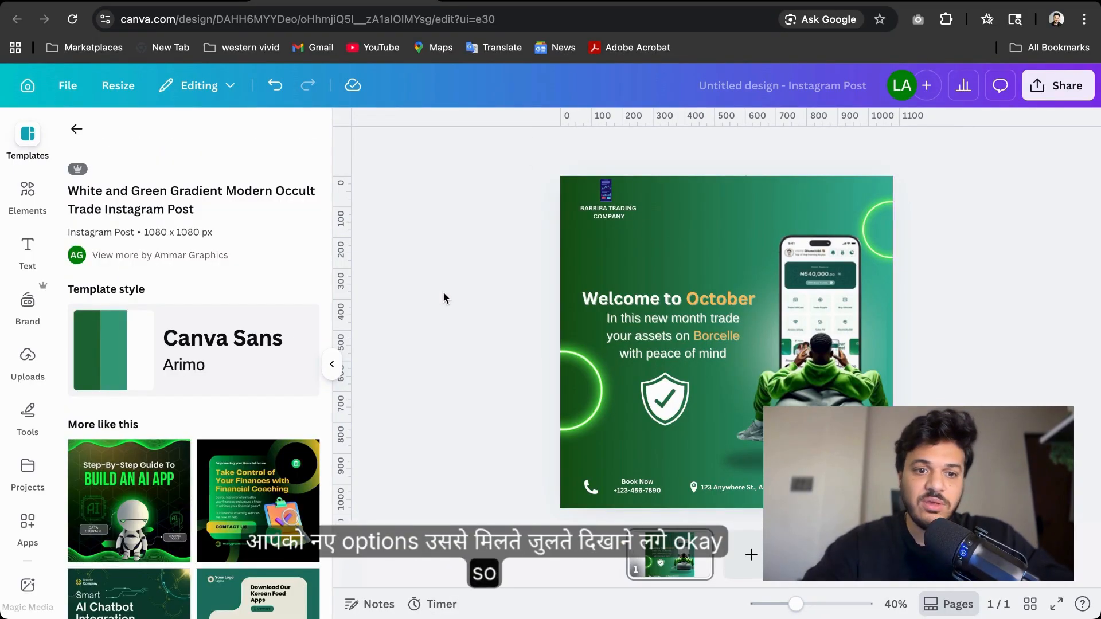
left_click(75, 132)
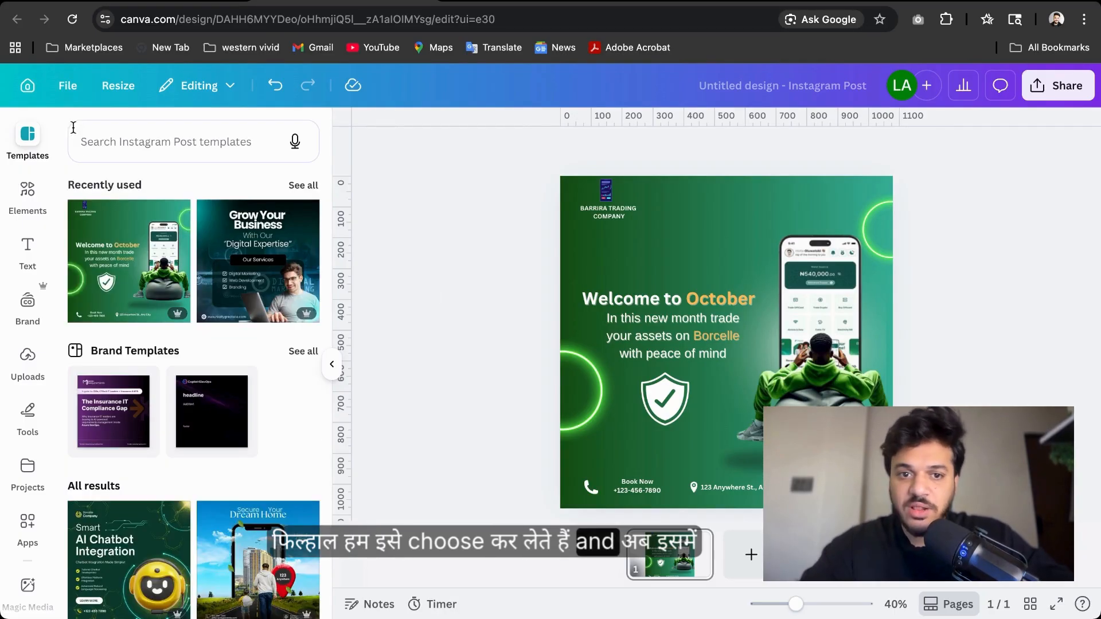
Select the template's separate layers, such as the company name, phone, shield and glow ring, to inspect them
left_click(604, 193)
left_click(608, 212)
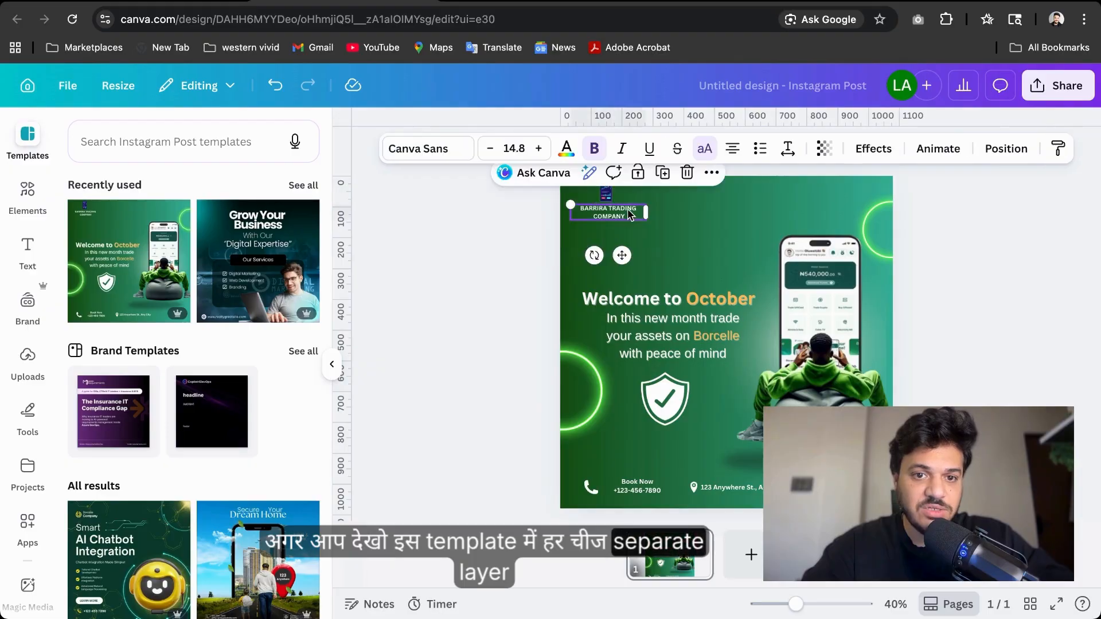
left_click(802, 299)
left_click(666, 400)
left_click(580, 404)
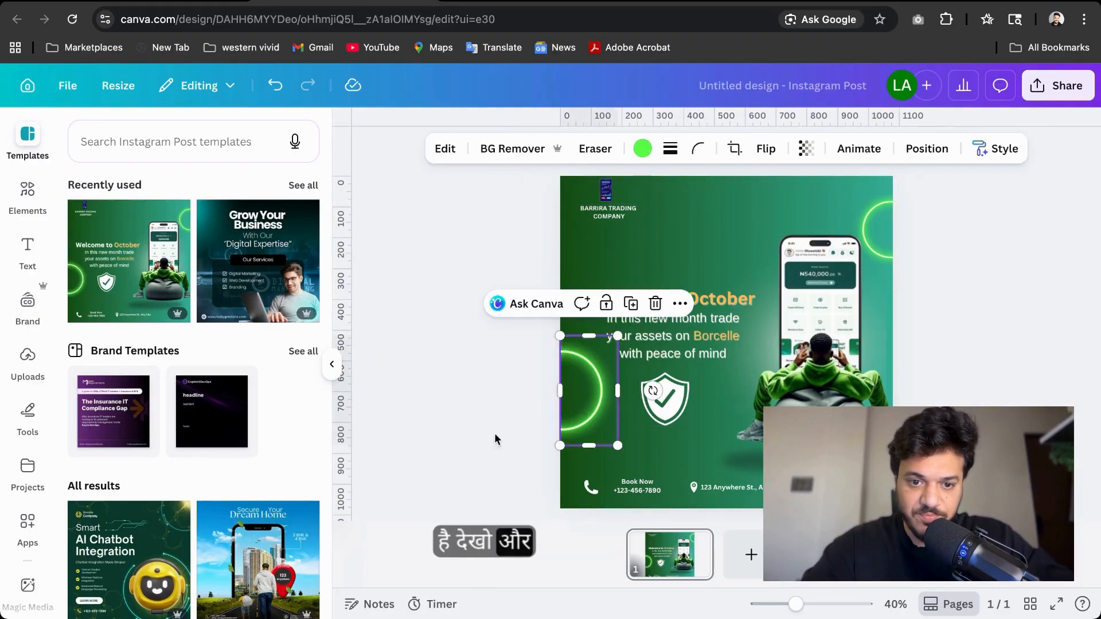
left_click(429, 415)
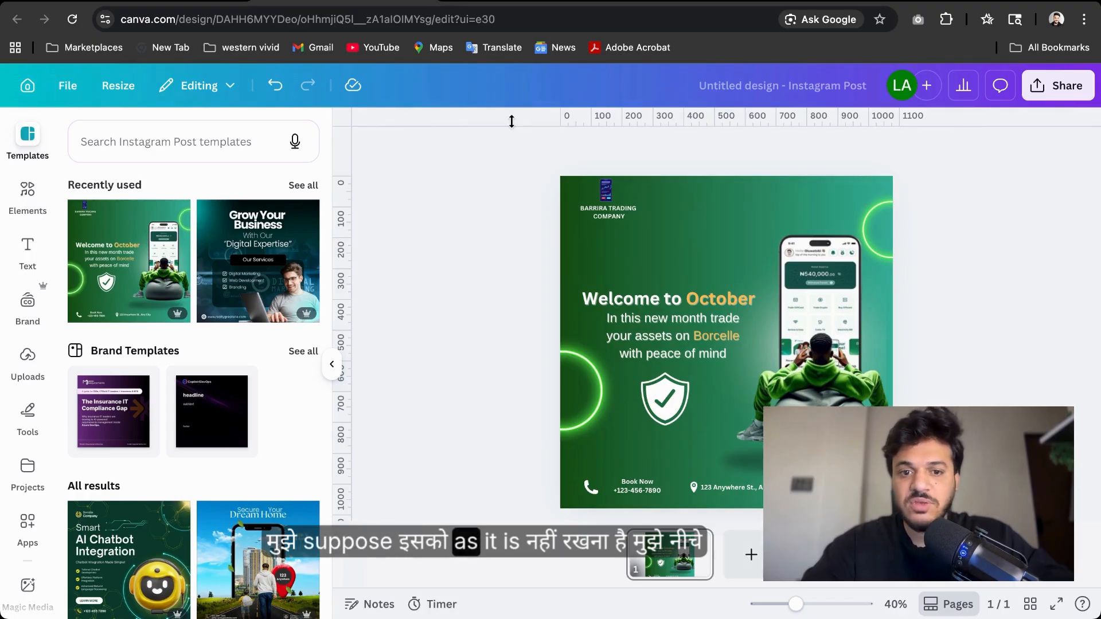
Delete the contact details, company name text and logo from the template
left_click(632, 488)
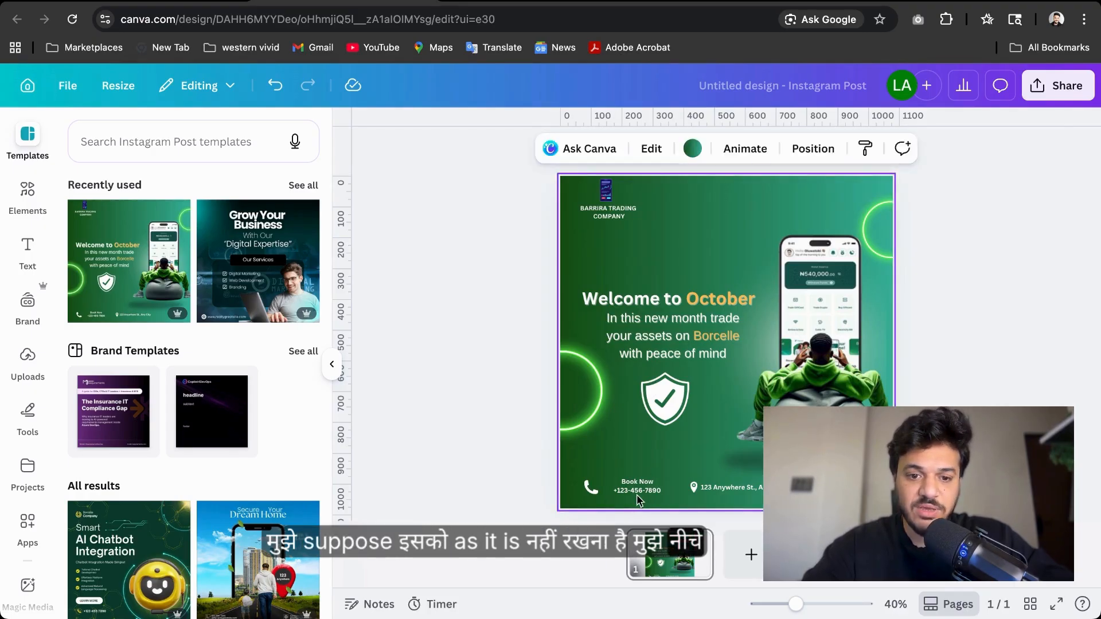
key("Delete")
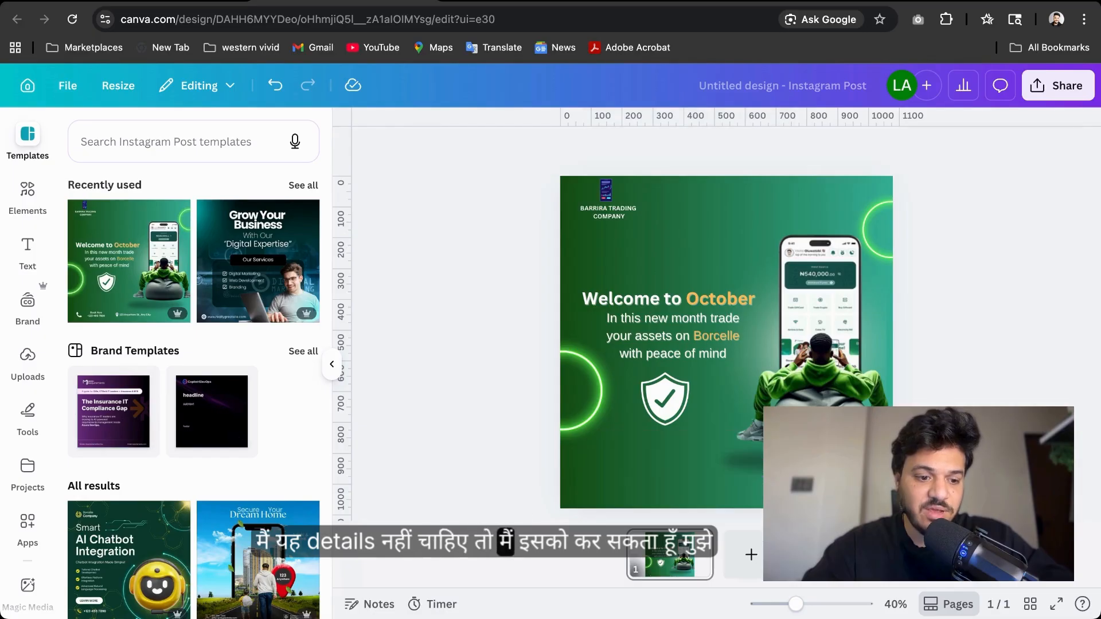
left_click(609, 212)
key("Delete")
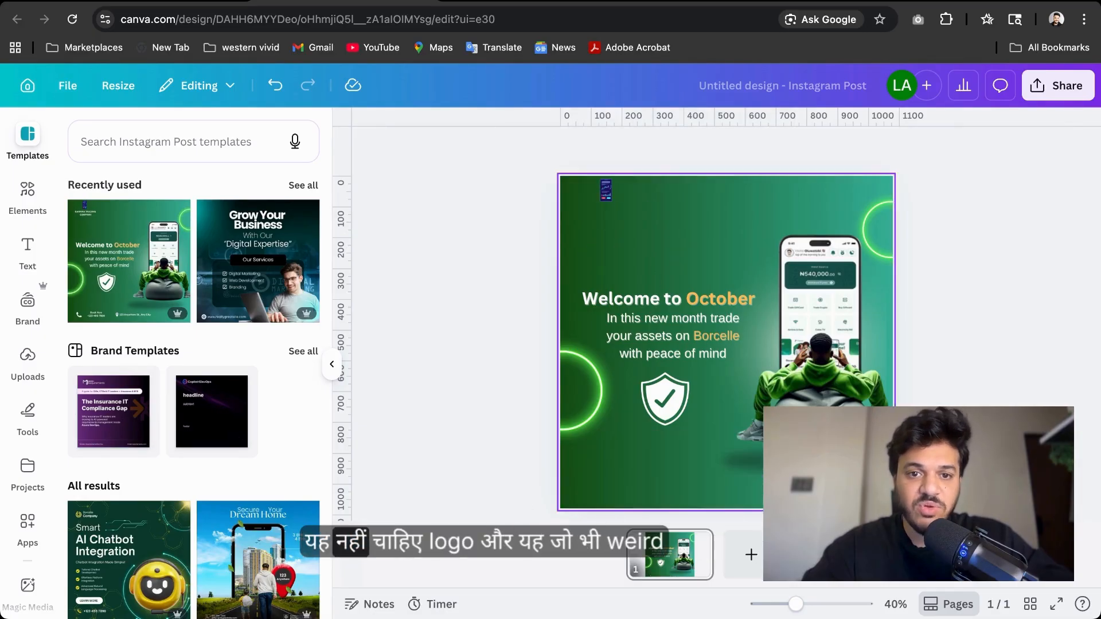
left_click(608, 190)
key("Delete")
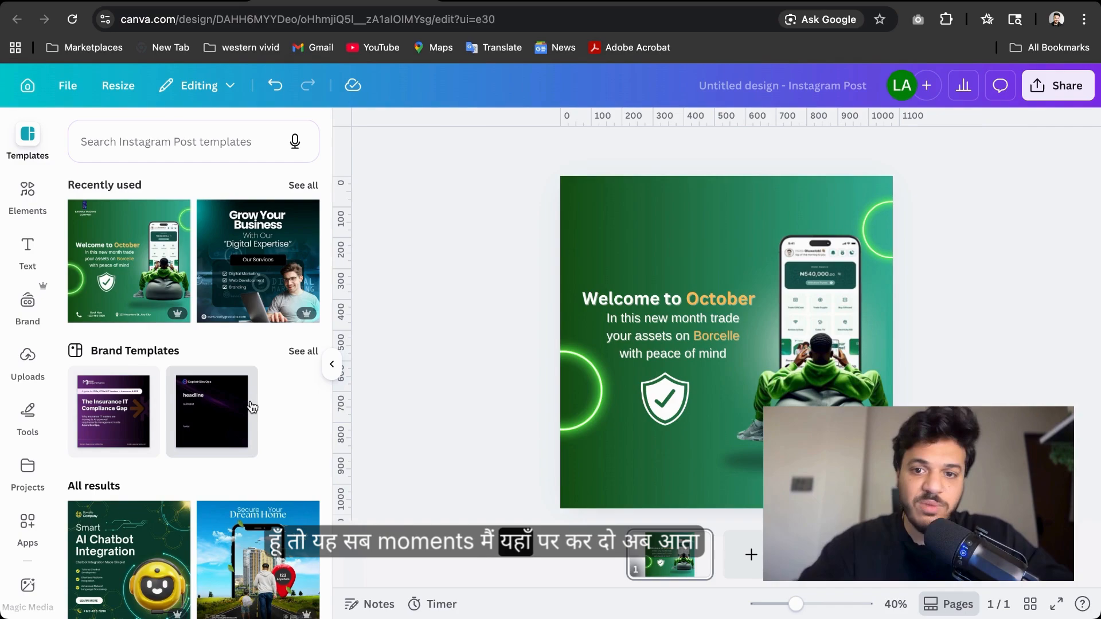
Open the Elements panel and browse its element categories
left_click(12, 205)
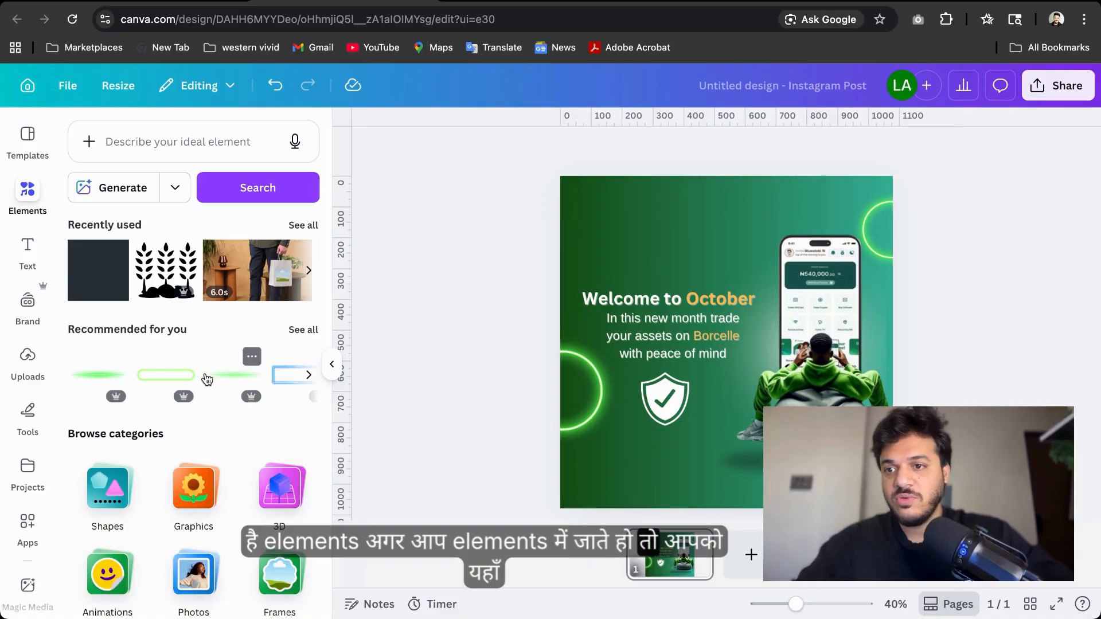
scroll(207, 379, "down", 6)
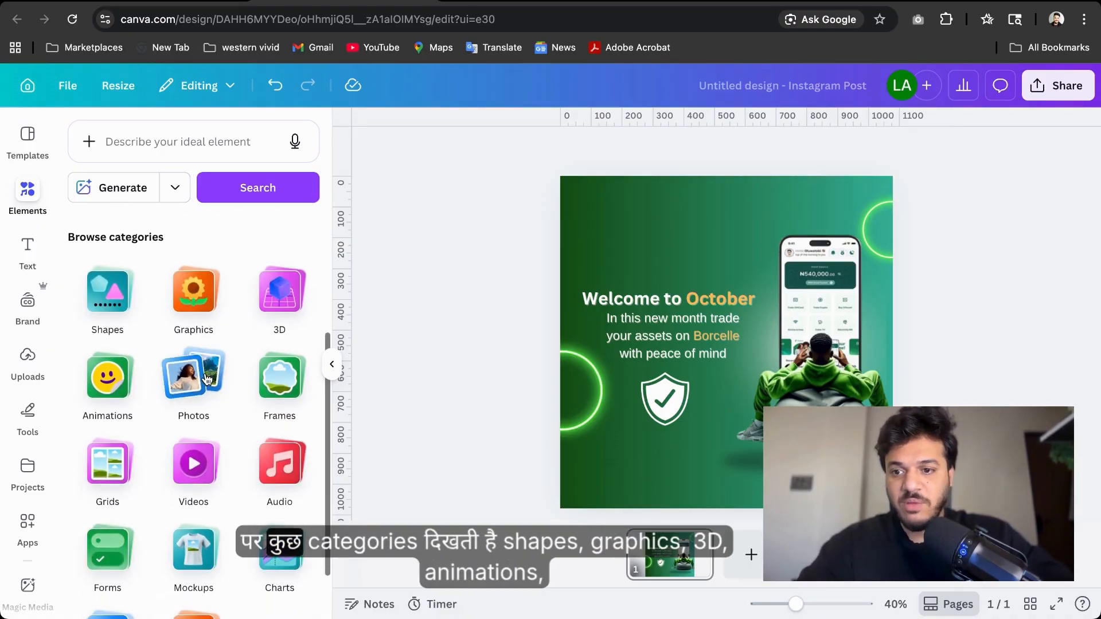
Scroll through the element categories and open the Shapes category to look through its shape groups
scroll(206, 378, "up", 2)
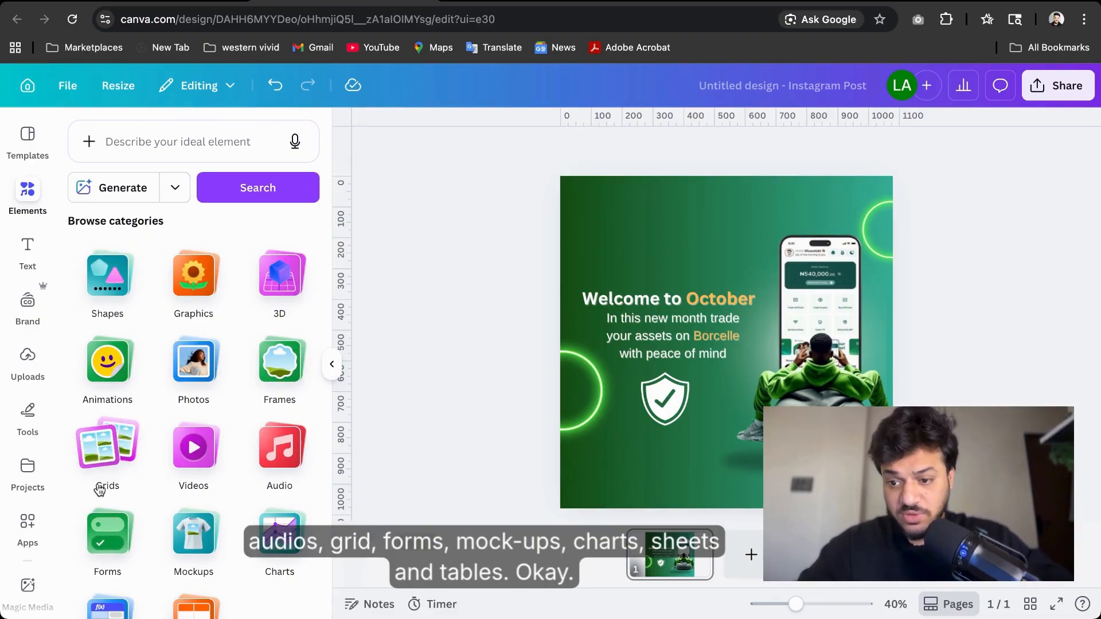
scroll(100, 487, "down", 1)
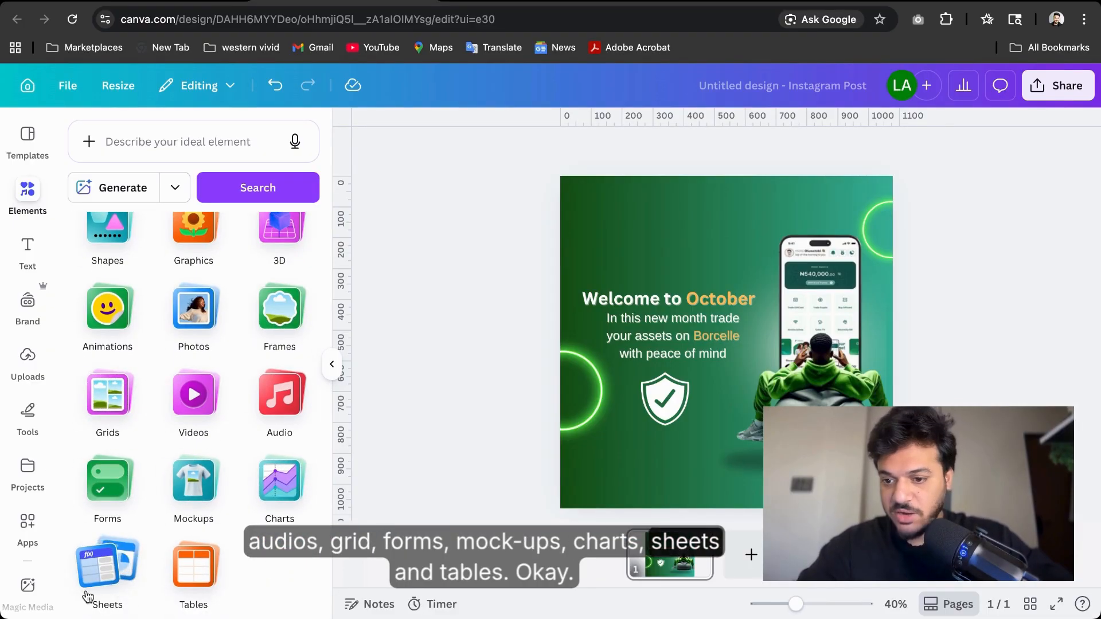
scroll(206, 602, "up", 4)
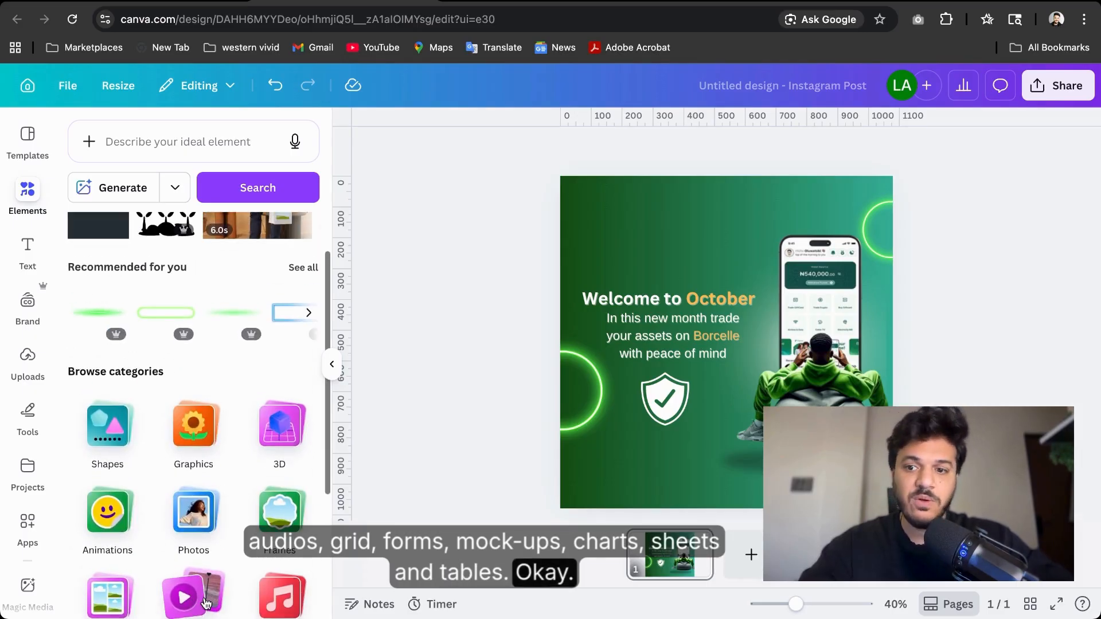
scroll(206, 574, "down", 2)
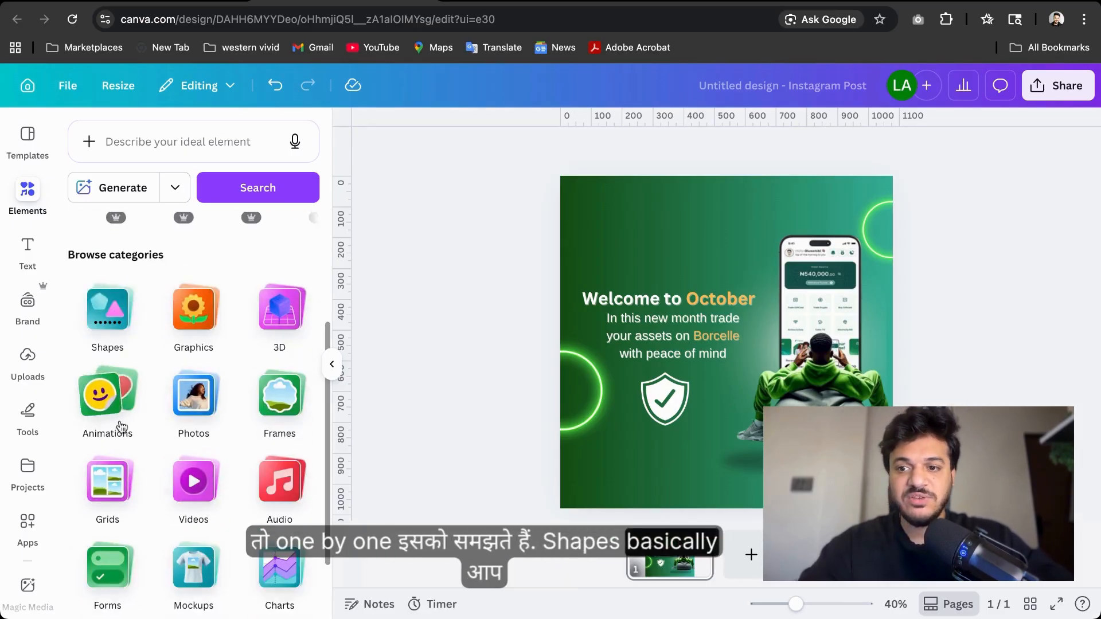
left_click(118, 309)
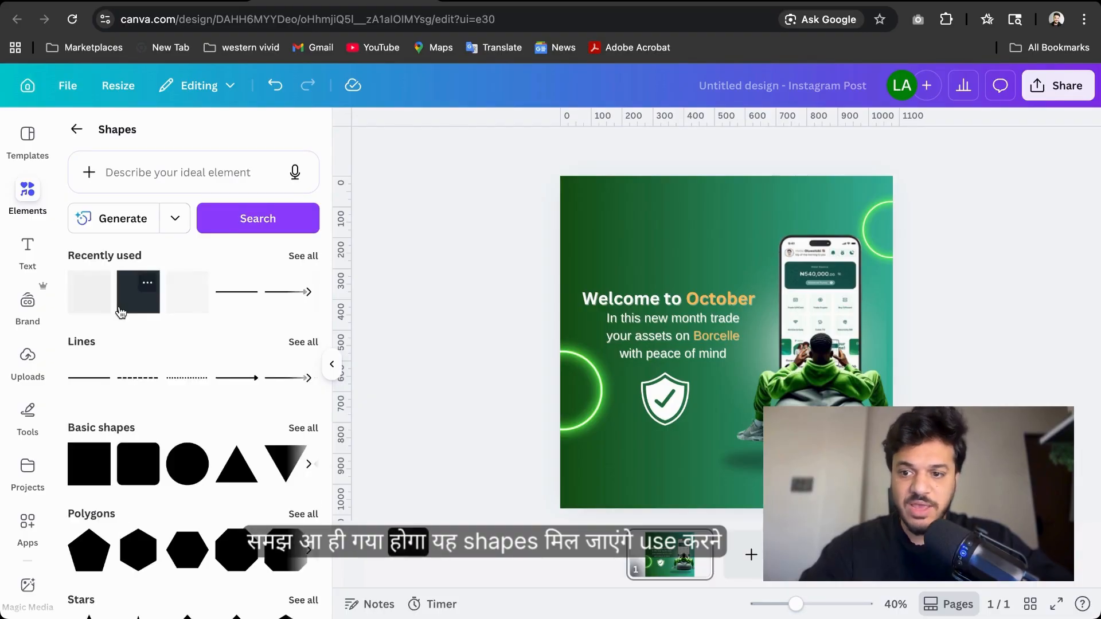
scroll(118, 309, "down", 5)
scroll(119, 310, "down", 8)
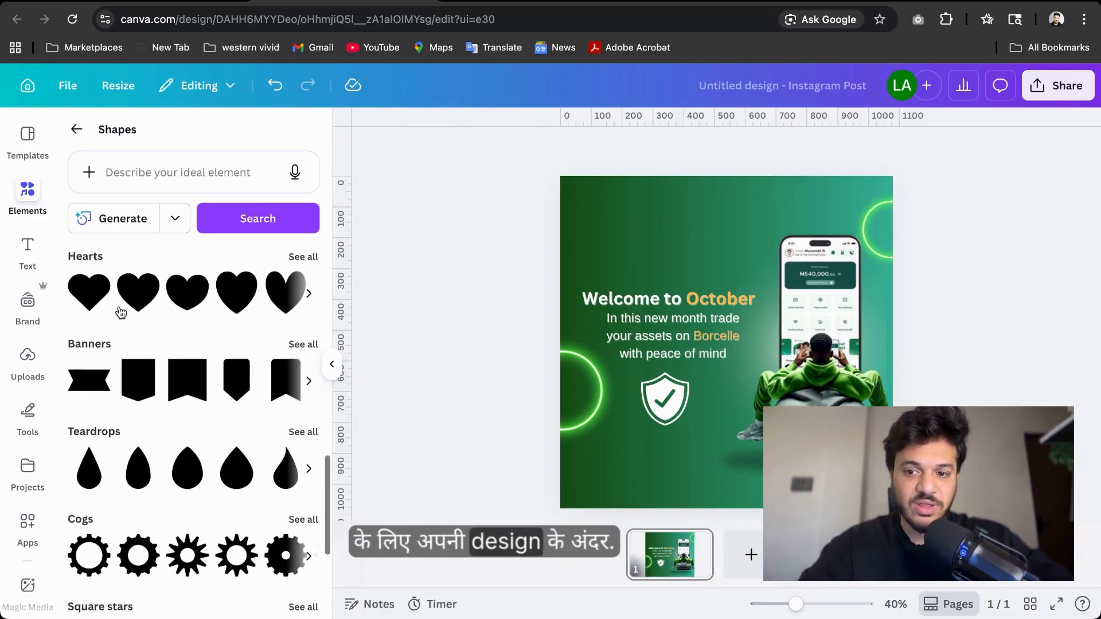
scroll(118, 310, "up", 15)
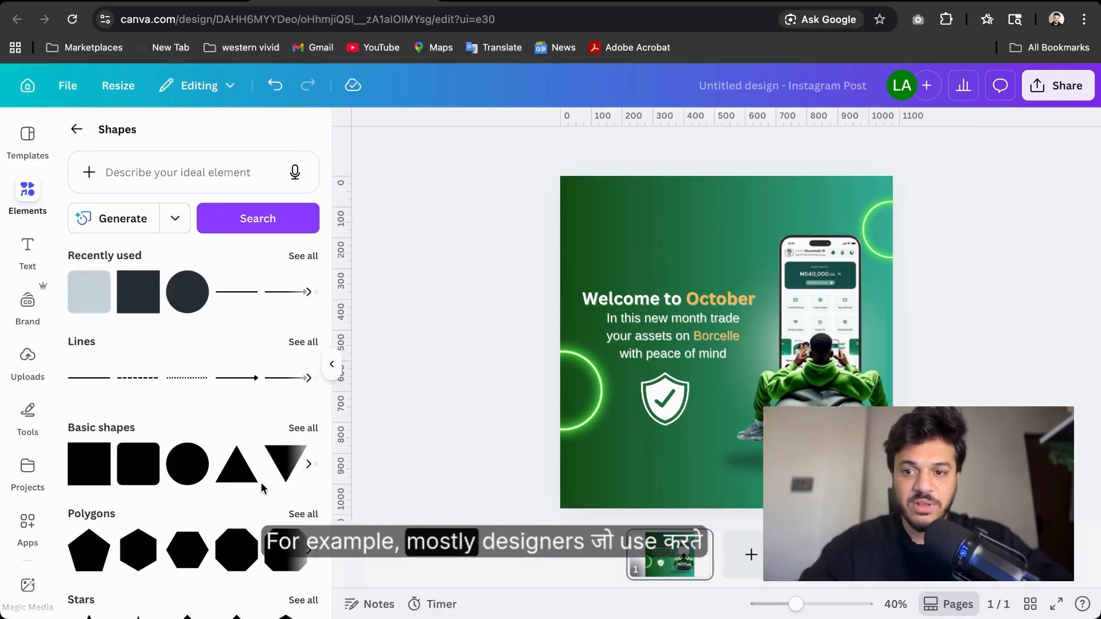
View all basic shapes, browse the other shape groups, and return to the main Elements panel
left_click(302, 428)
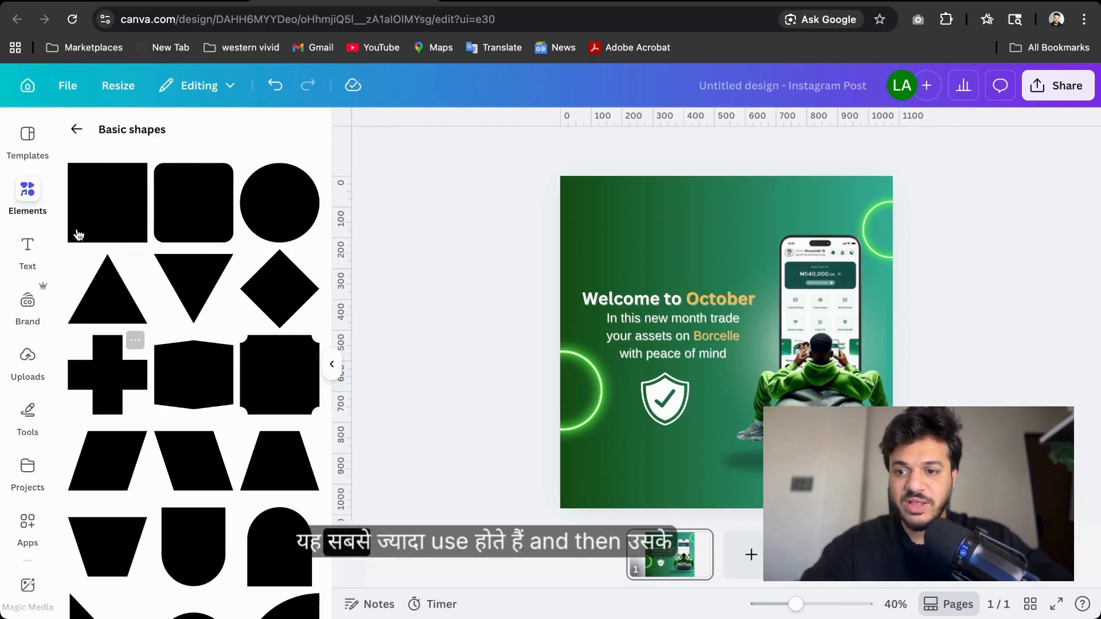
scroll(301, 465, "down", 3)
scroll(300, 462, "up", 3)
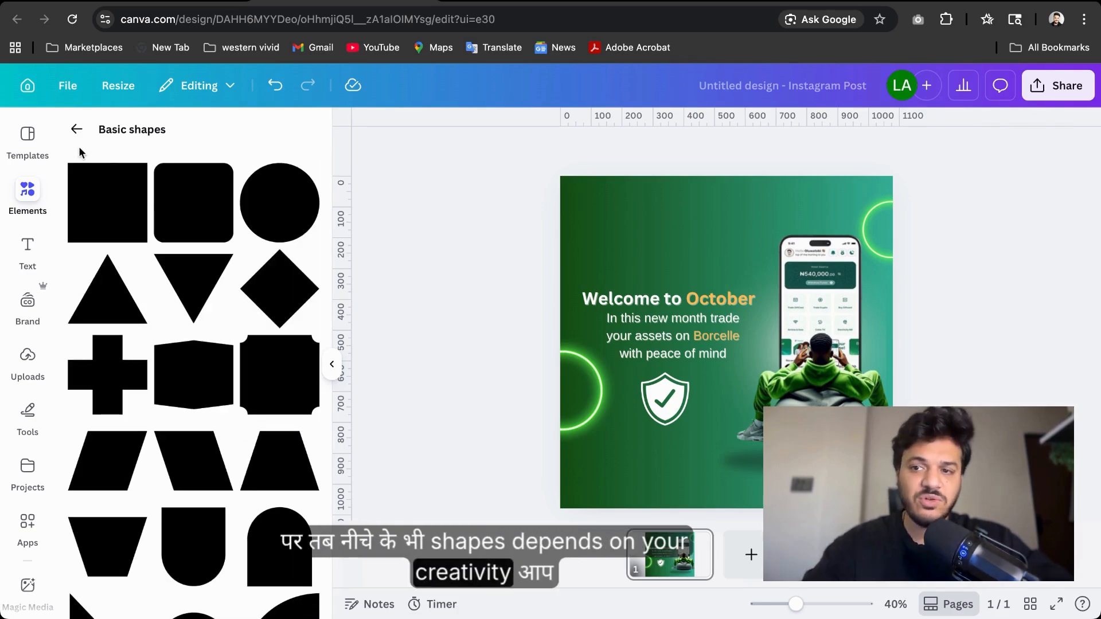
left_click(76, 129)
scroll(179, 516, "down", 5)
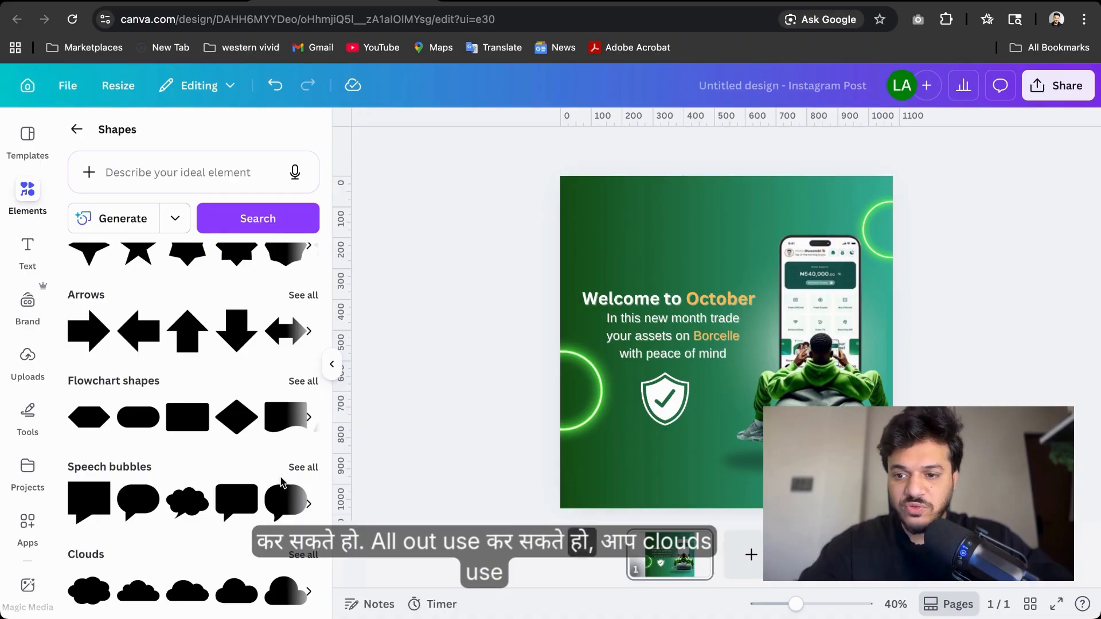
scroll(274, 442, "down", 7)
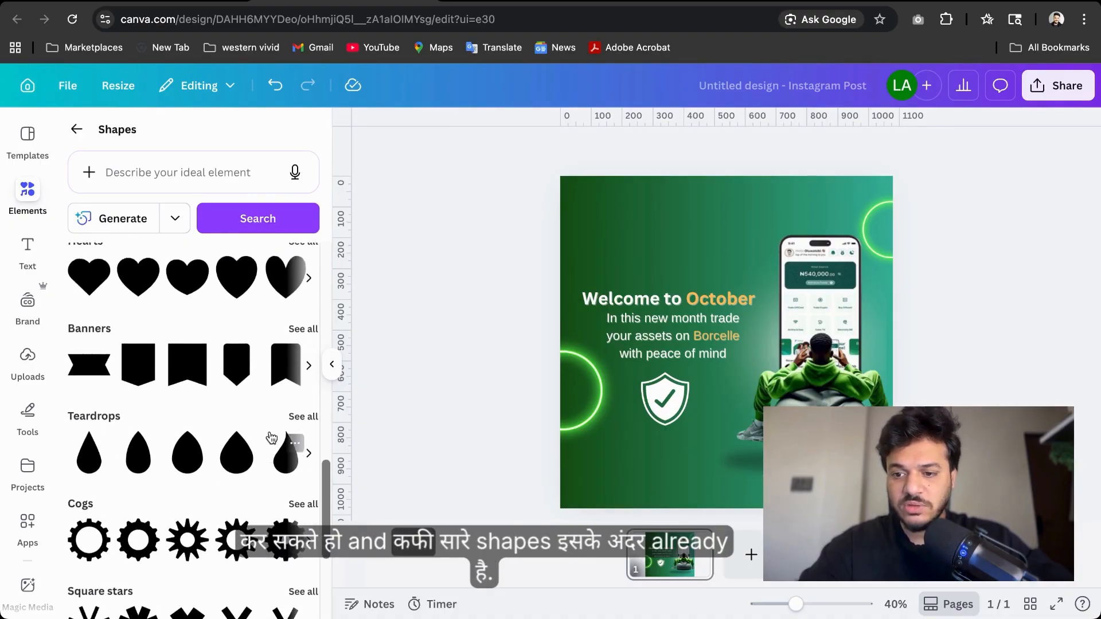
scroll(272, 439, "up", 15)
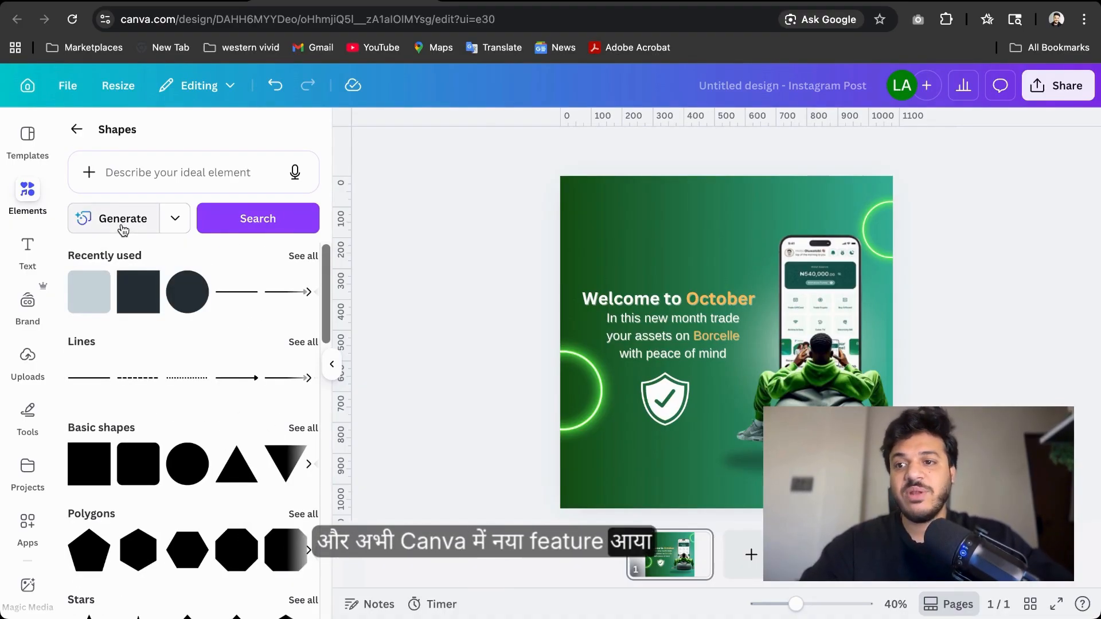
left_click(77, 131)
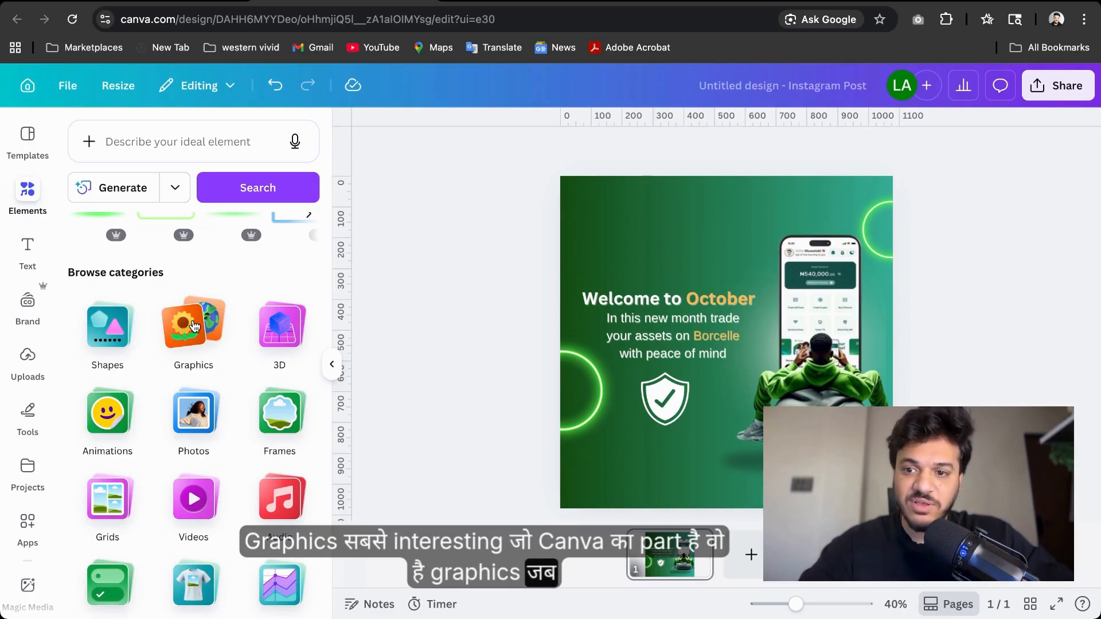
Open the Graphics category and search it for Trading icon
left_click(194, 326)
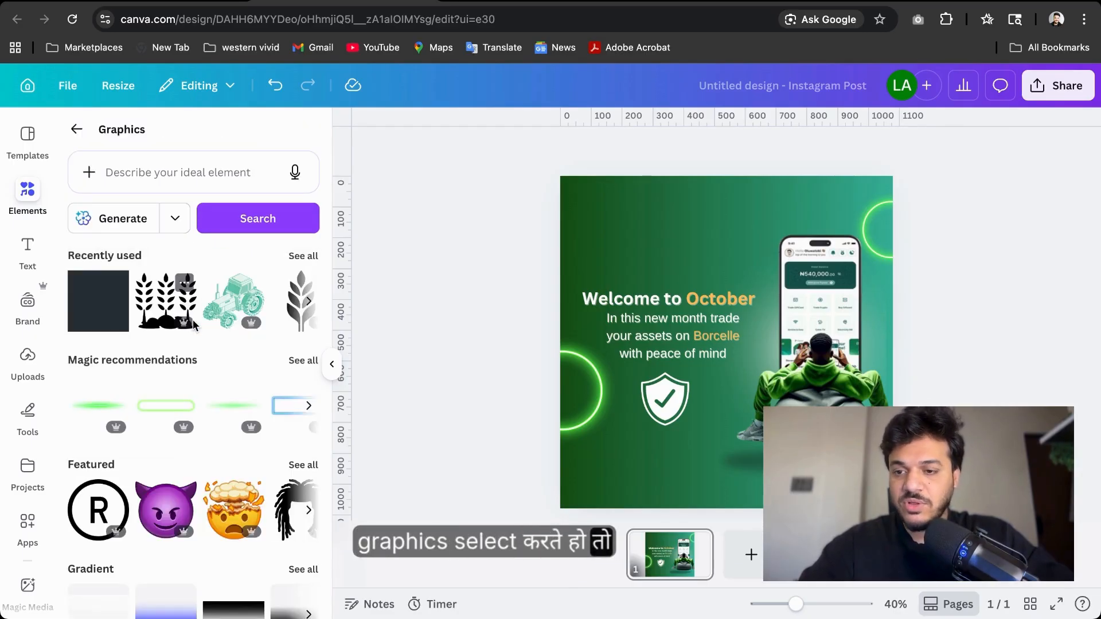
scroll(194, 325, "down", 4)
scroll(193, 326, "up", 2)
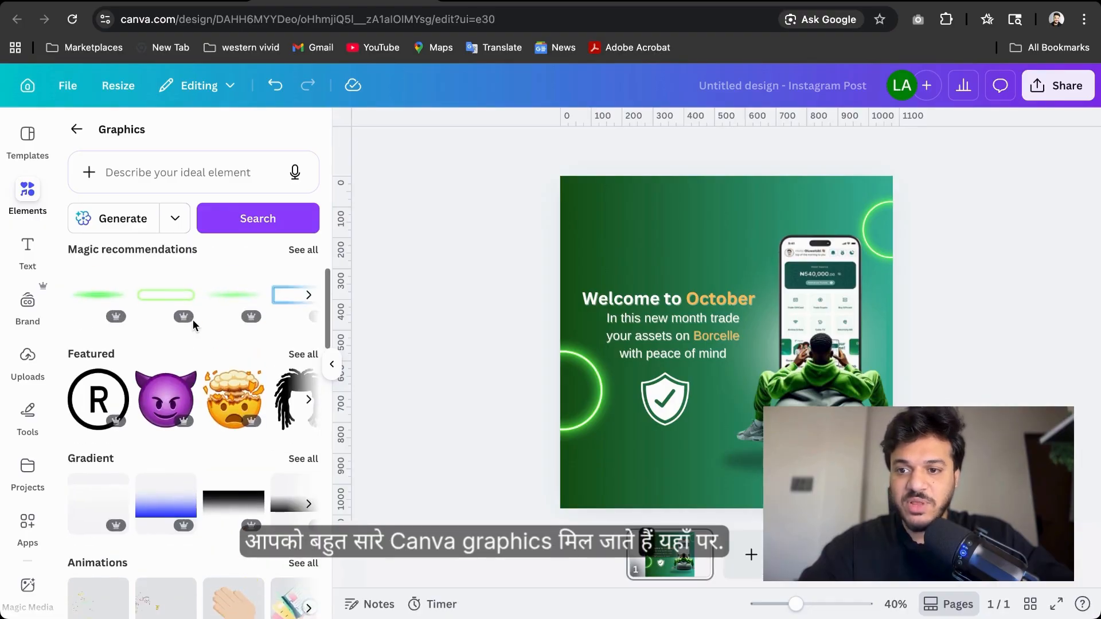
scroll(193, 319, "up", 2)
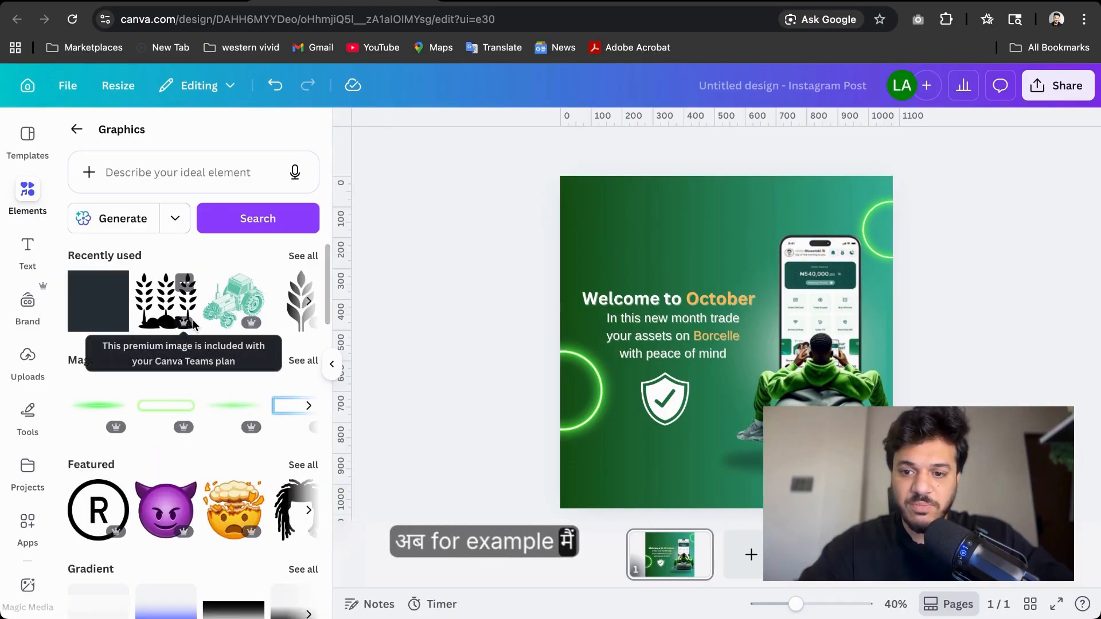
left_click(164, 177)
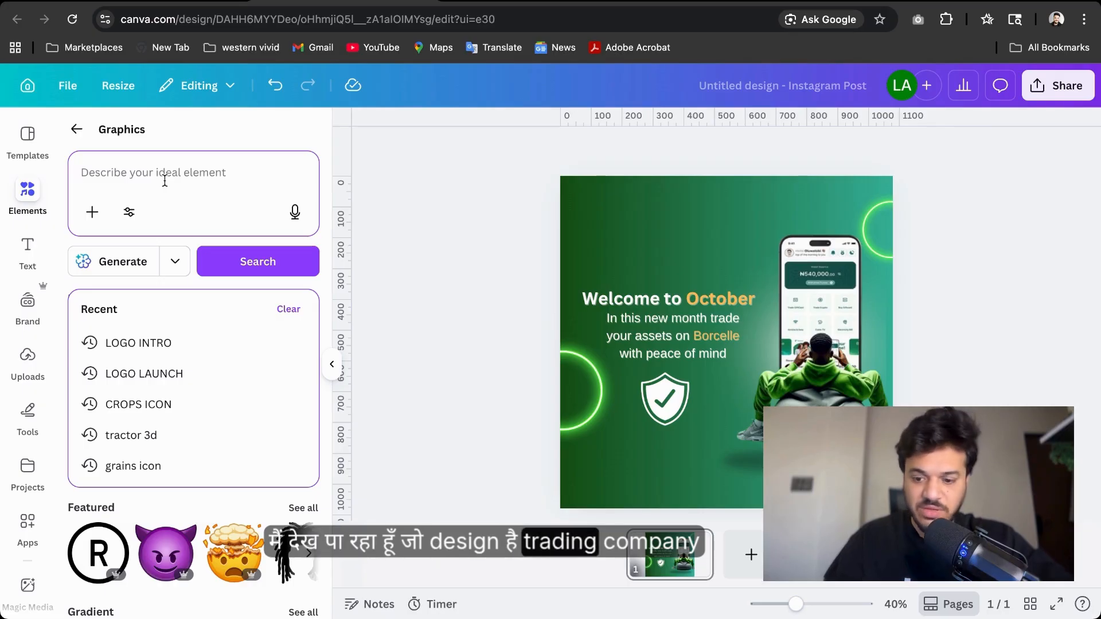
type("Trad")
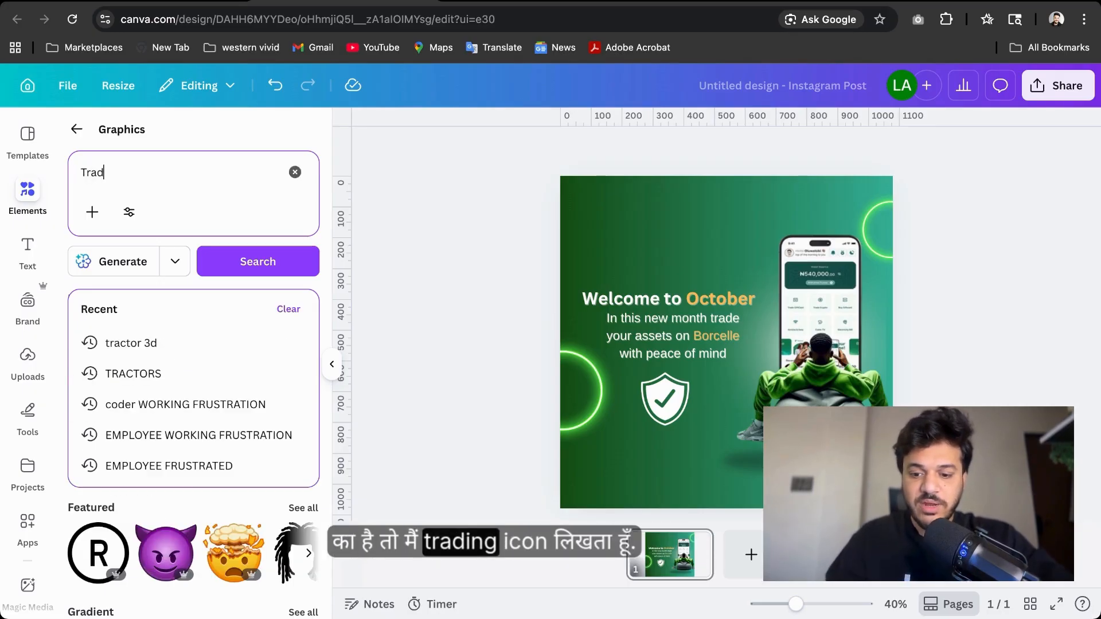
type("ing icon")
key("Return")
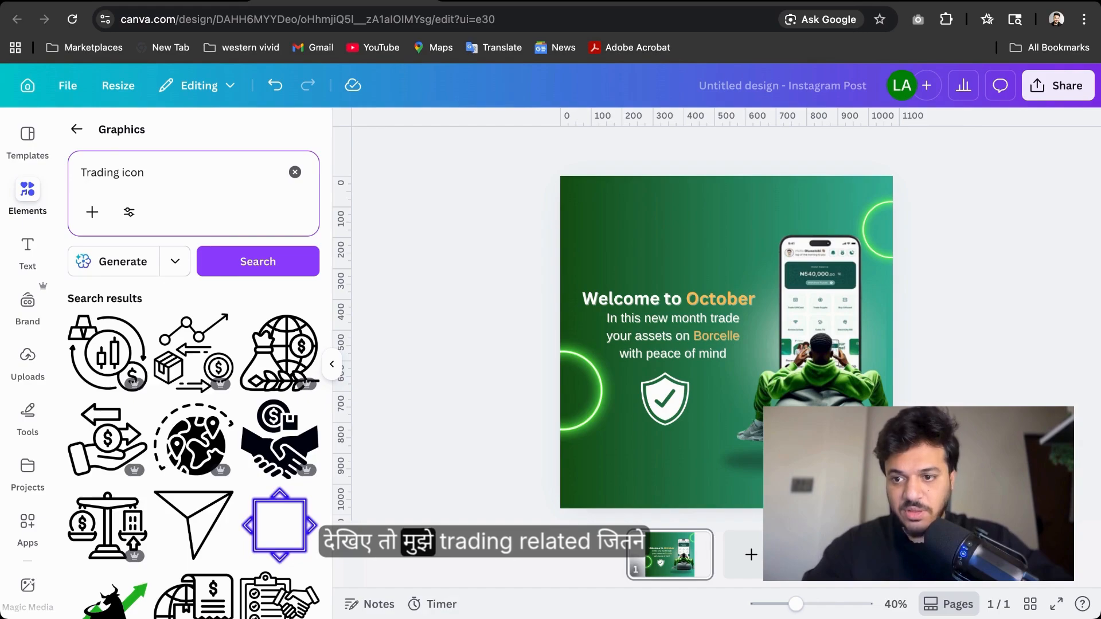
scroll(172, 423, "down", 5)
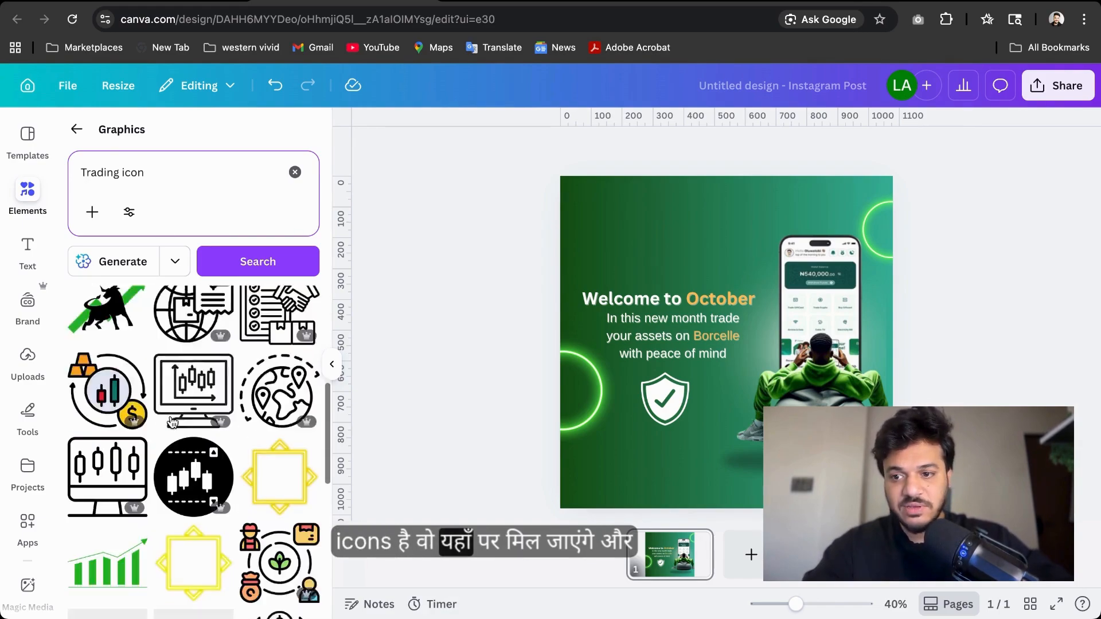
scroll(173, 423, "down", 5)
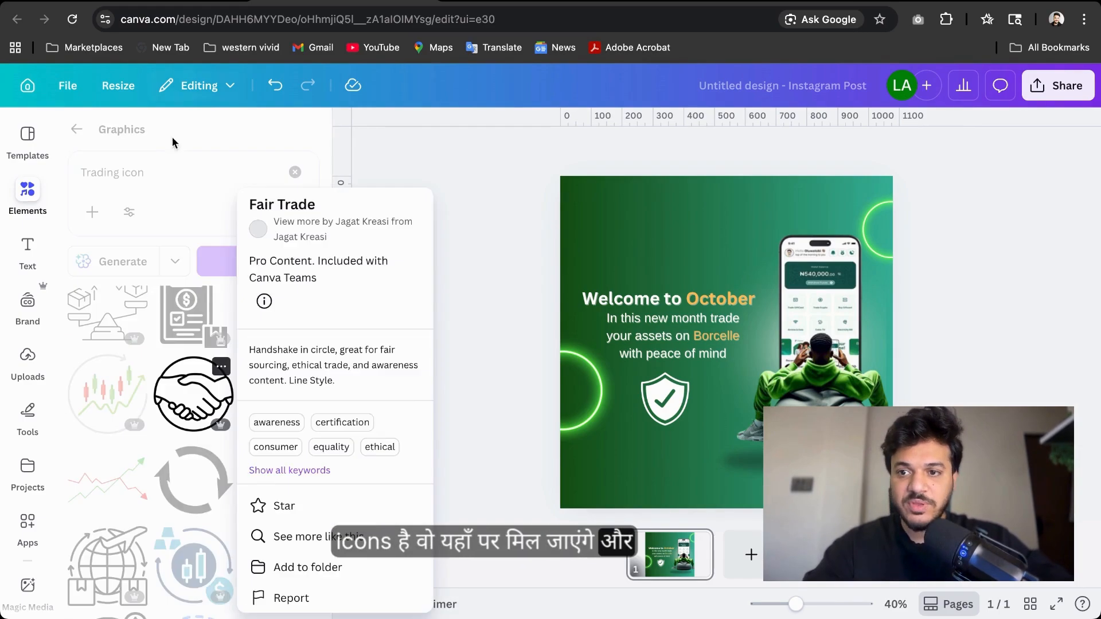
Shorten the graphics search to Trading and browse the illustration results
left_click(187, 168)
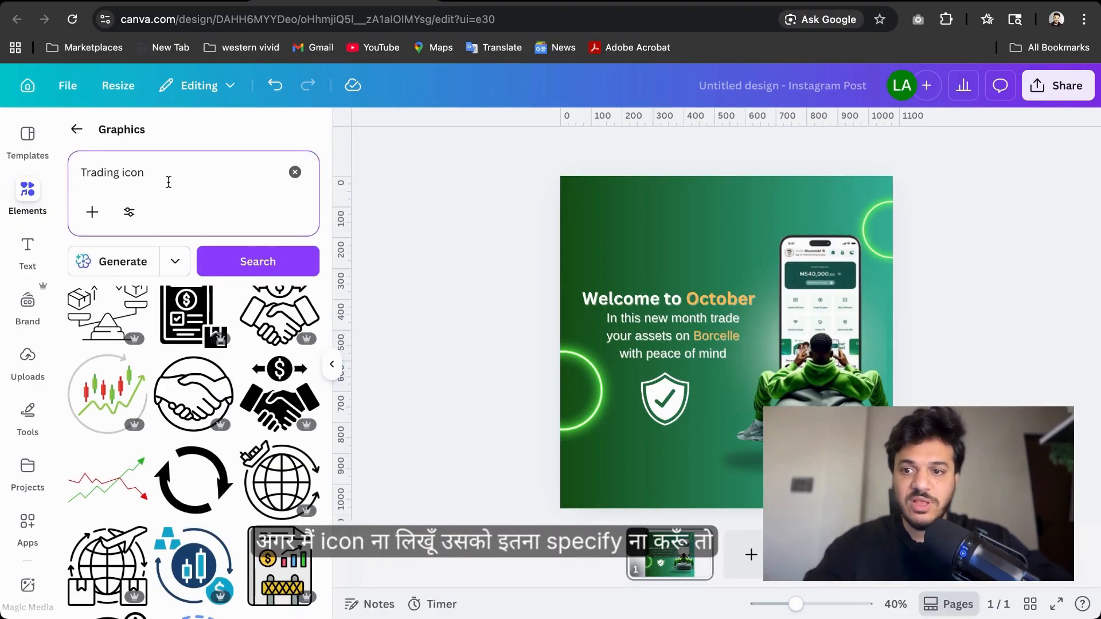
key("BackSpace")
key("BackSpace")
key("BackSpace")
key("BackSpace")
key("BackSpace")
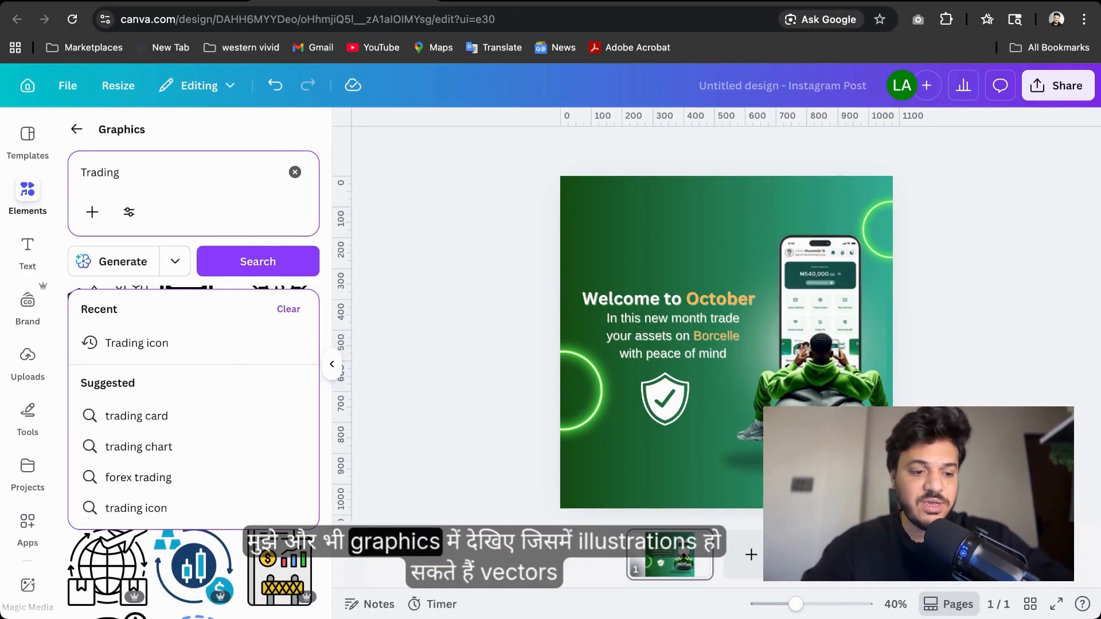
key("Return")
scroll(179, 429, "down", 5)
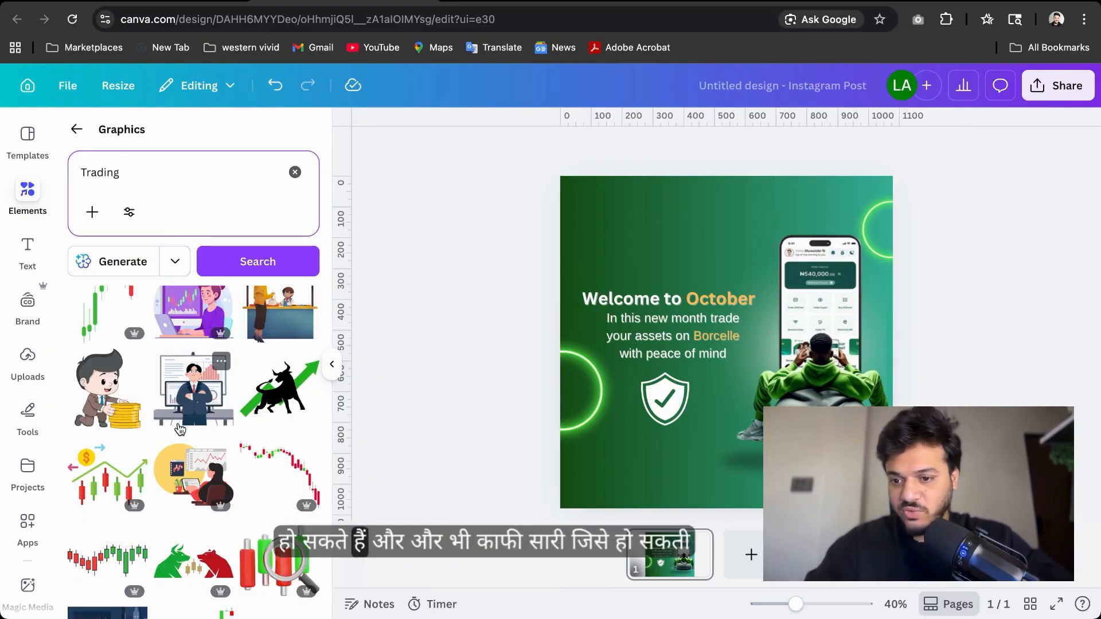
scroll(179, 429, "down", 3)
Add the 3D candlestick-and-magnifier graphic, then shrink it and place it in the design's top-left corner
left_click(279, 451)
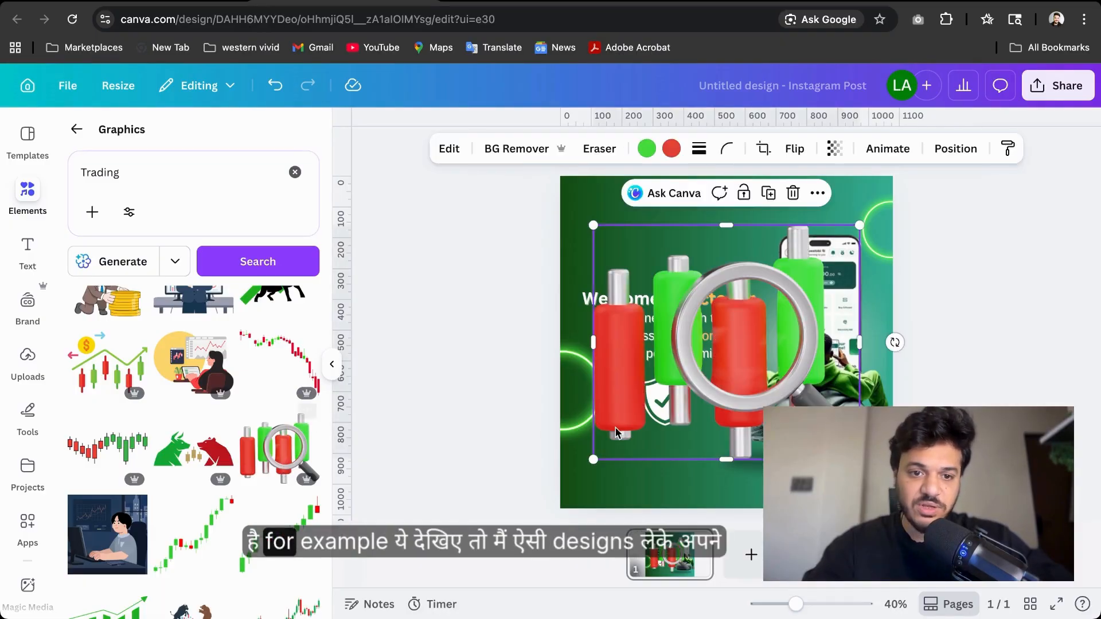
left_click_drag(593, 226, 686, 210)
left_click(702, 356)
left_click(645, 237)
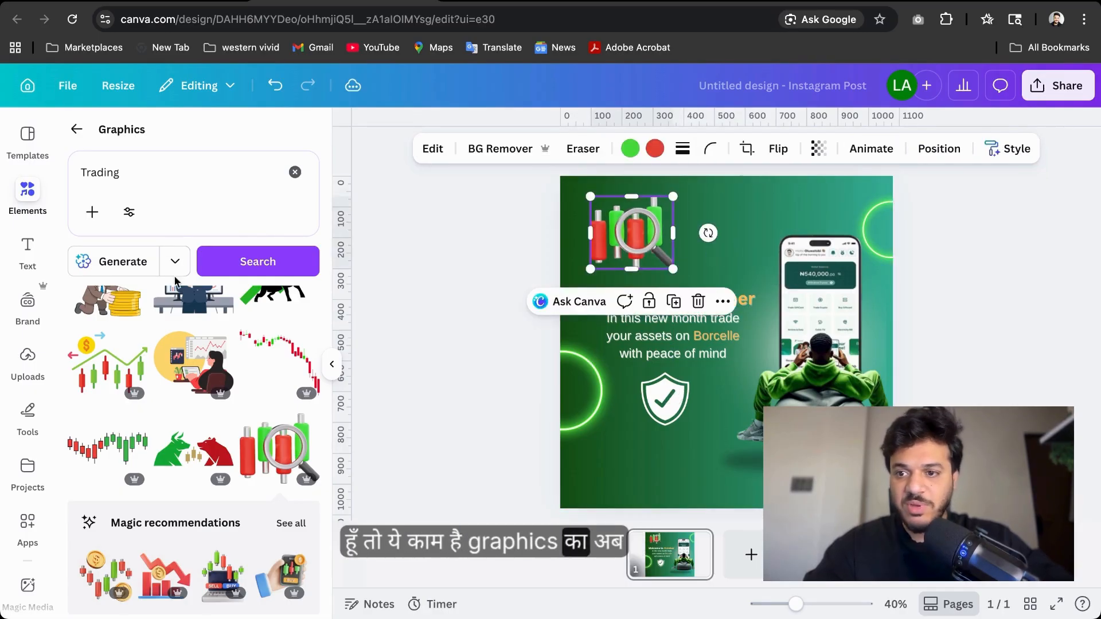
Go back to the main Elements panel and scroll through its recommendations and categories
scroll(69, 155, "up", 5)
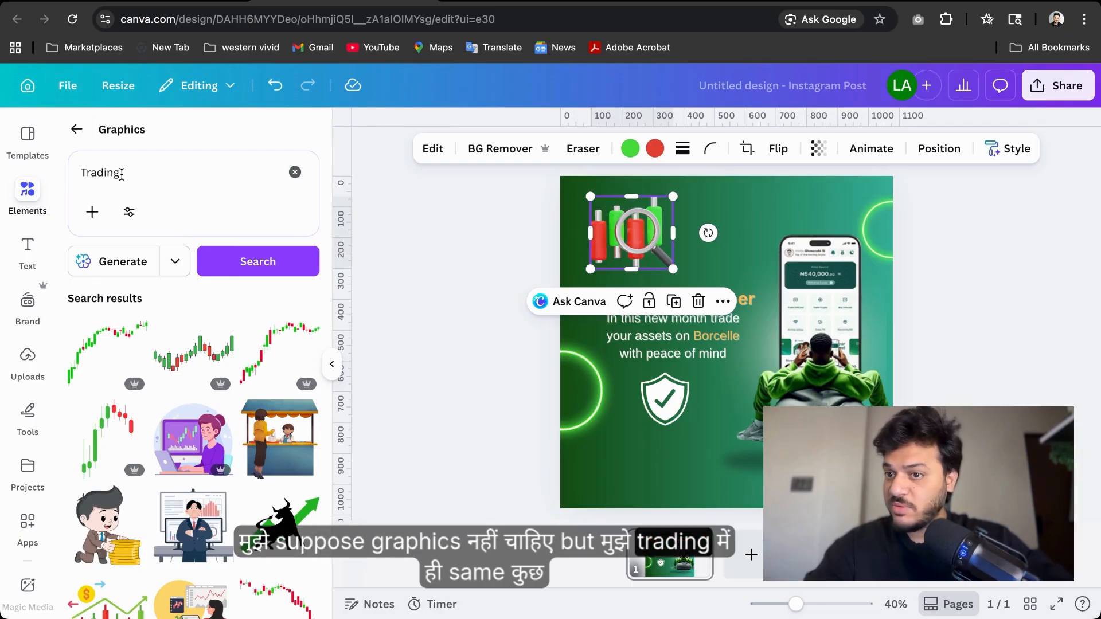
left_click(77, 131)
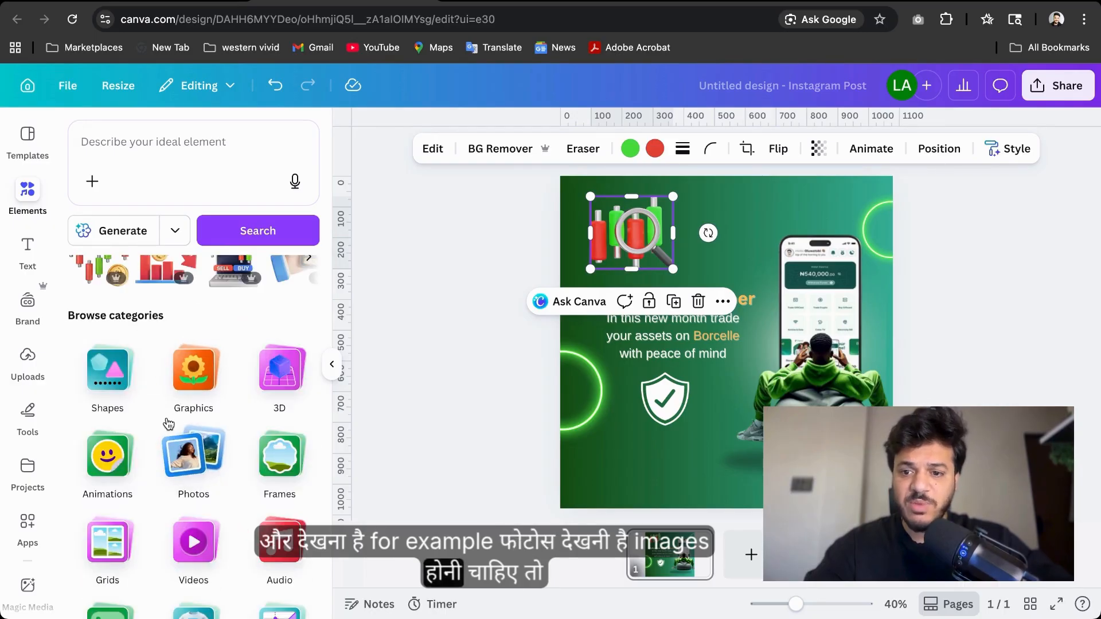
scroll(168, 423, "up", 3)
scroll(208, 476, "down", 3)
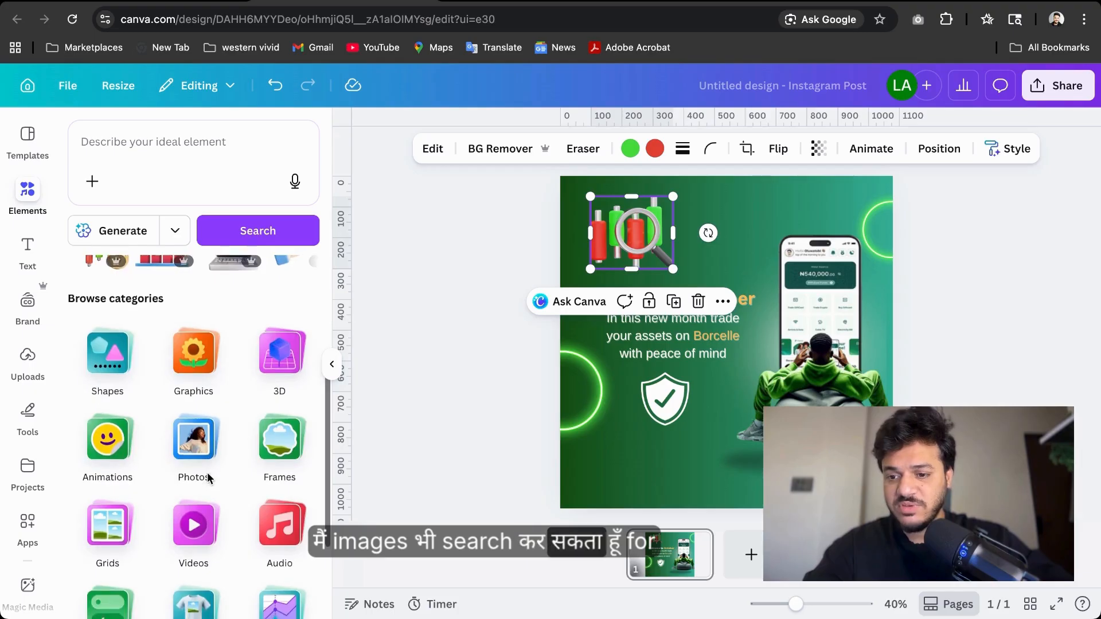
scroll(208, 476, "up", 3)
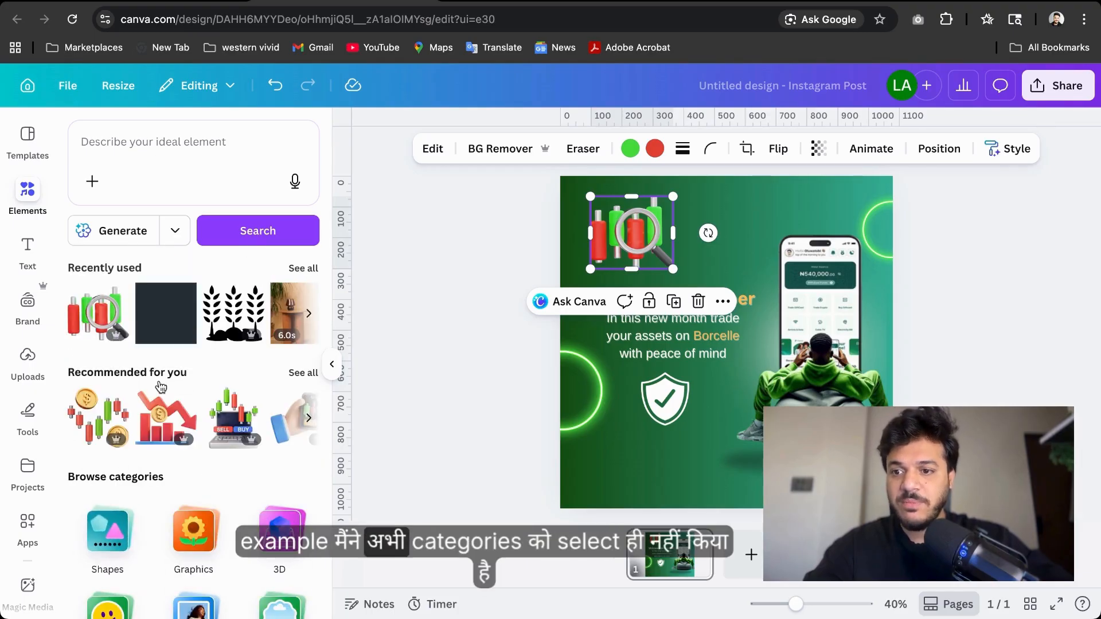
scroll(157, 394, "down", 5)
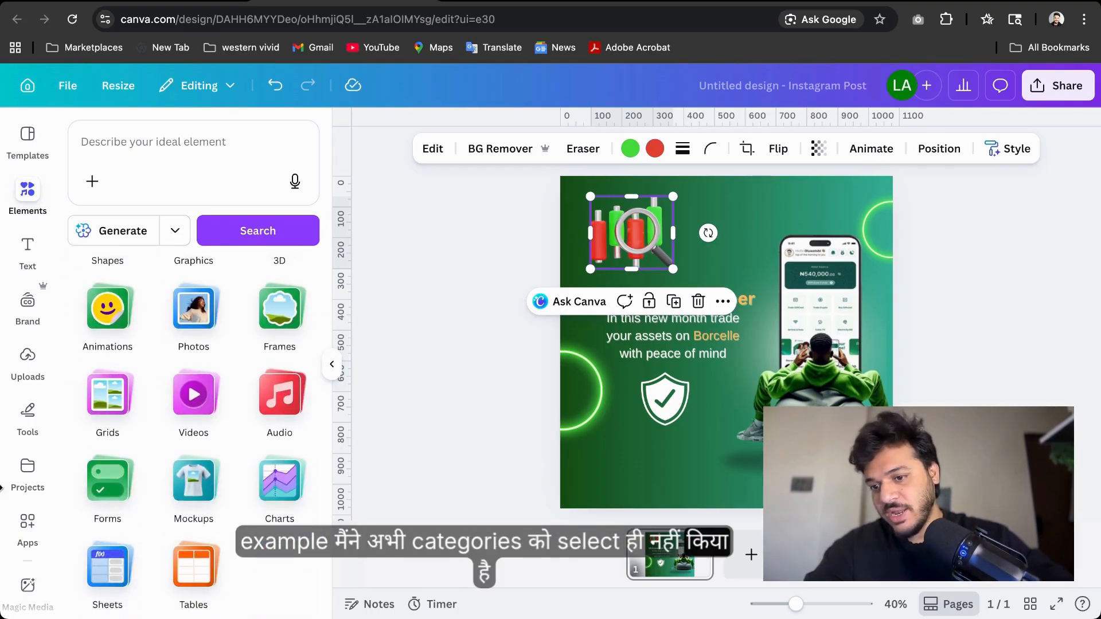
scroll(189, 448, "up", 5)
Search all elements for Trading and browse the graphics, photos, videos, 3D and audio results
left_click(191, 175)
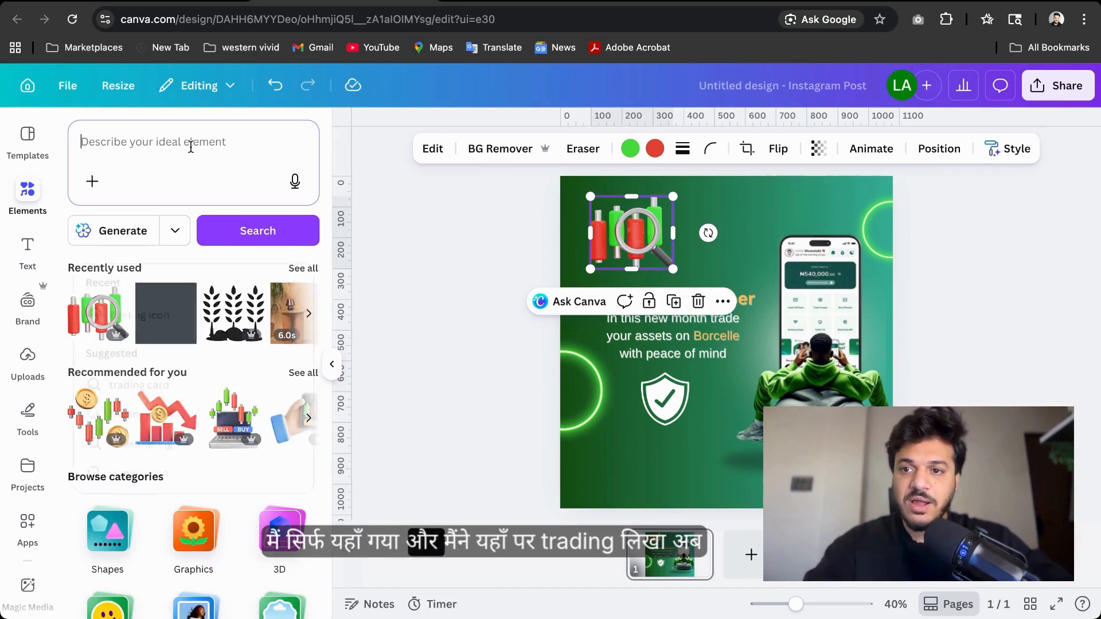
type("Trading")
key("Return")
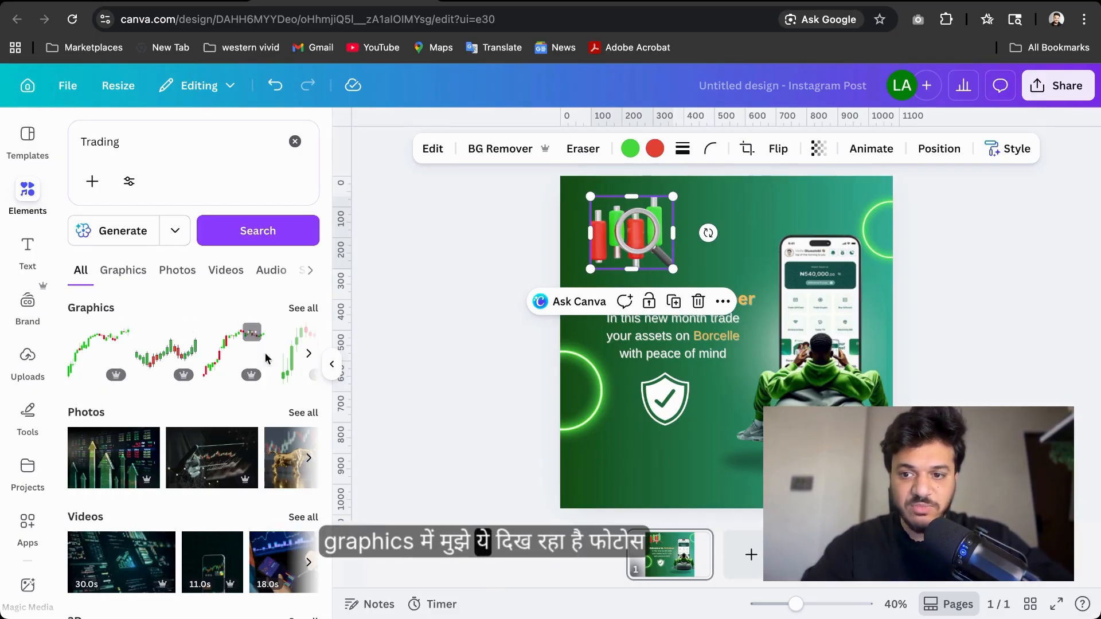
scroll(266, 358, "down", 3)
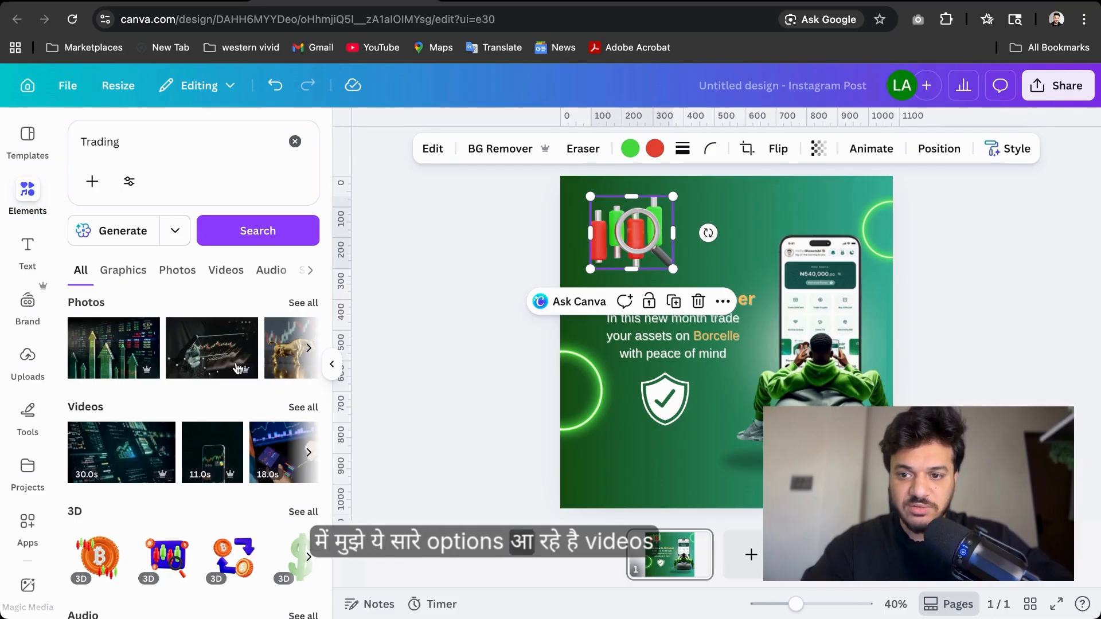
scroll(238, 367, "down", 2)
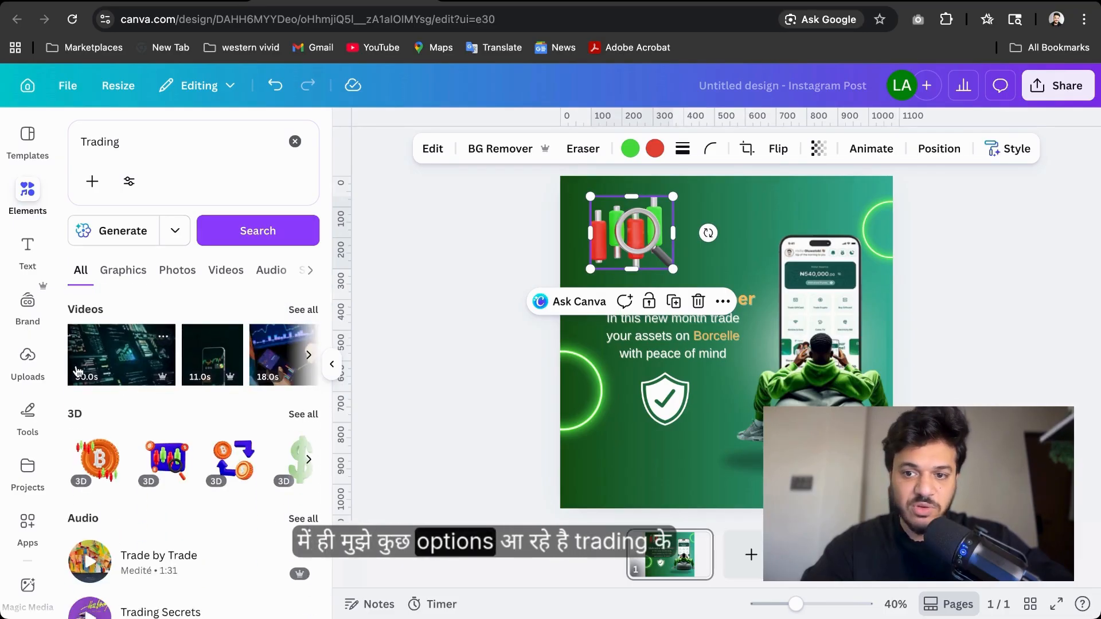
scroll(257, 379, "down", 1)
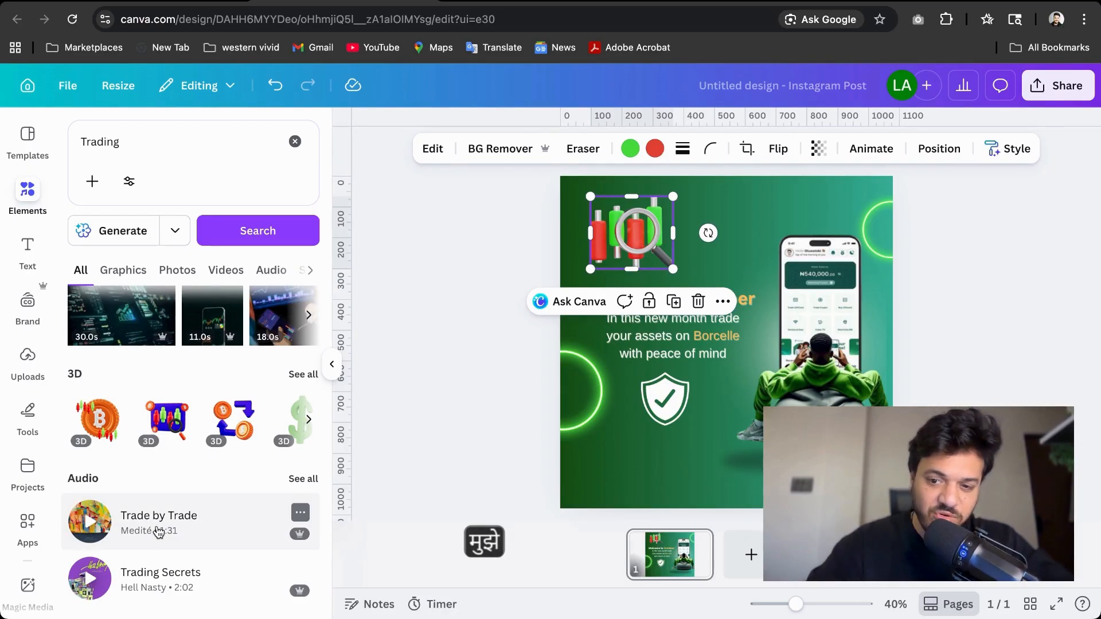
Browse the Trading search results and open the full Videos results, scrolling through them
scroll(159, 532, "up", 5)
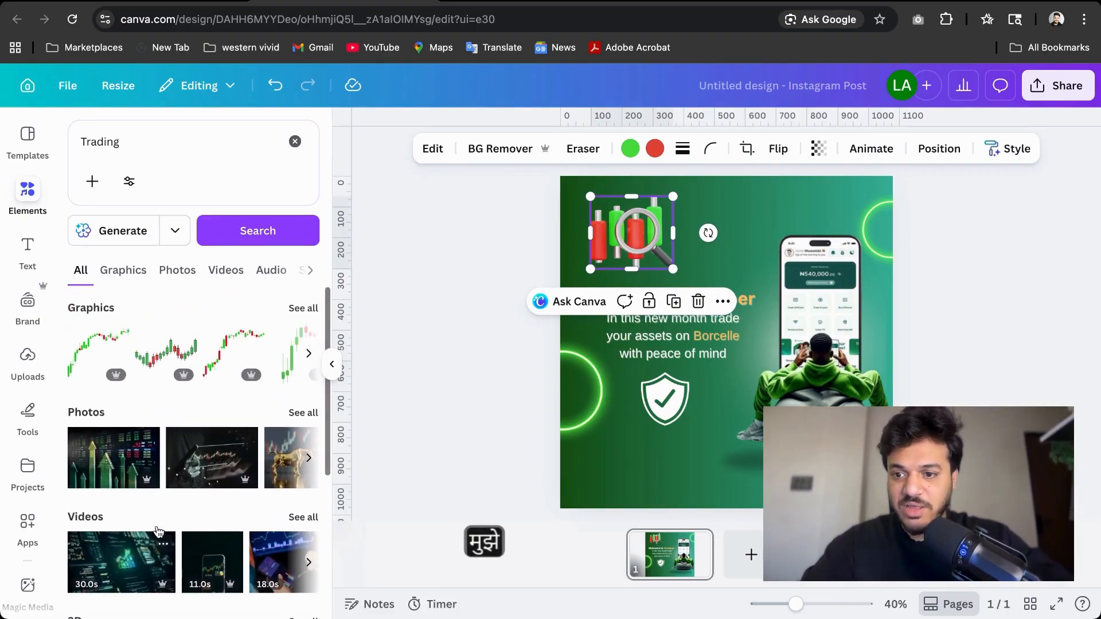
scroll(159, 540, "down", 1)
scroll(251, 504, "down", 3)
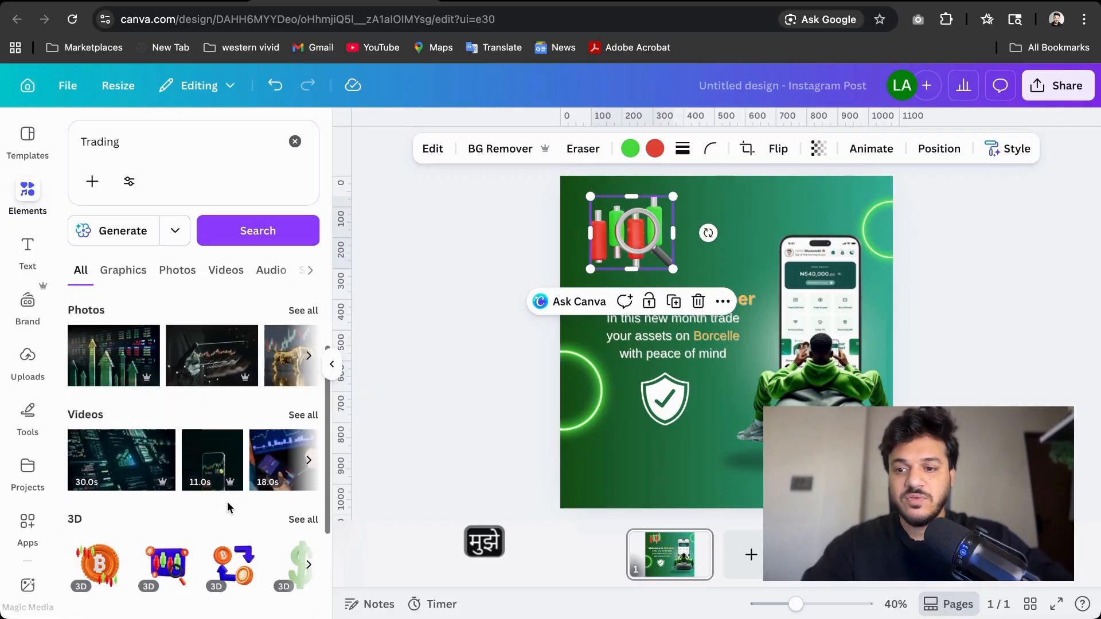
left_click(300, 413)
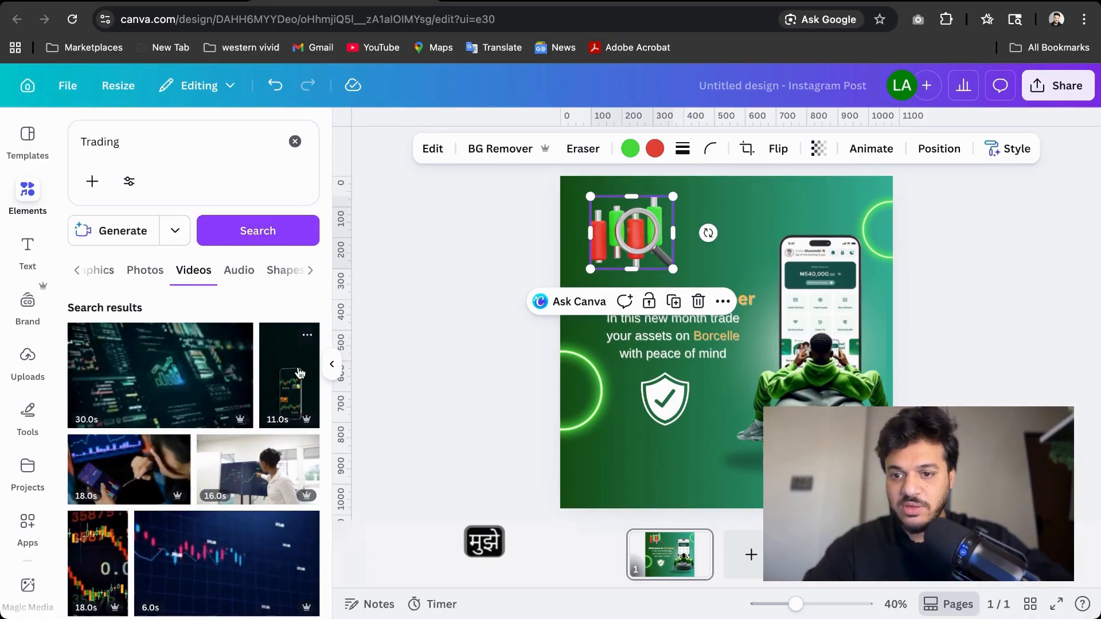
scroll(299, 373, "down", 4)
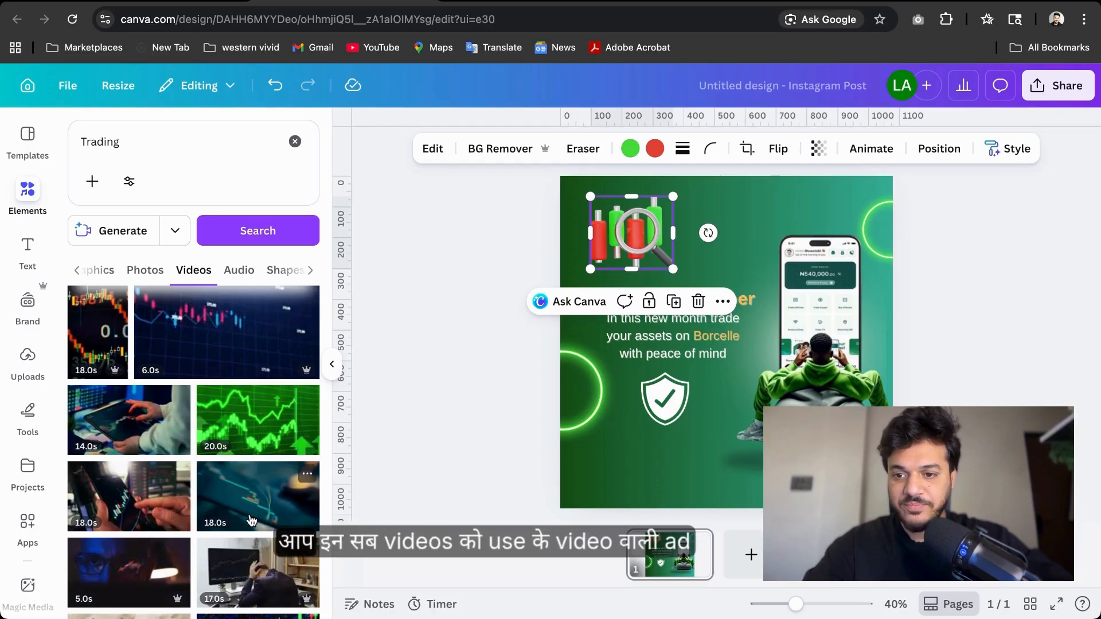
scroll(195, 446, "up", 4)
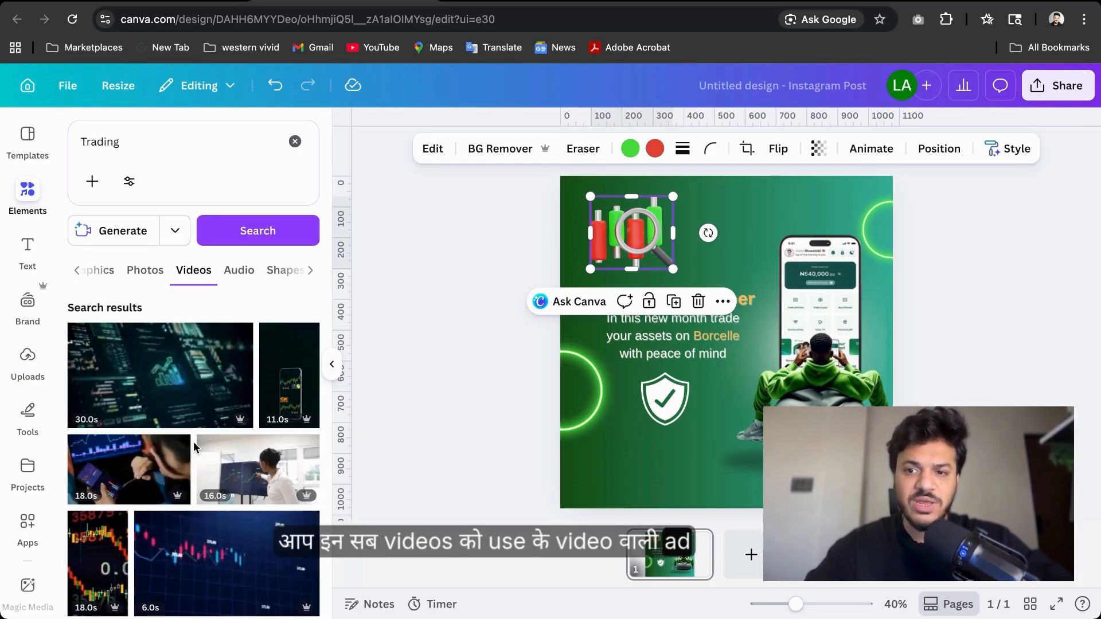
Switch to the Photos results for Trading and scroll through the photos
left_click(147, 277)
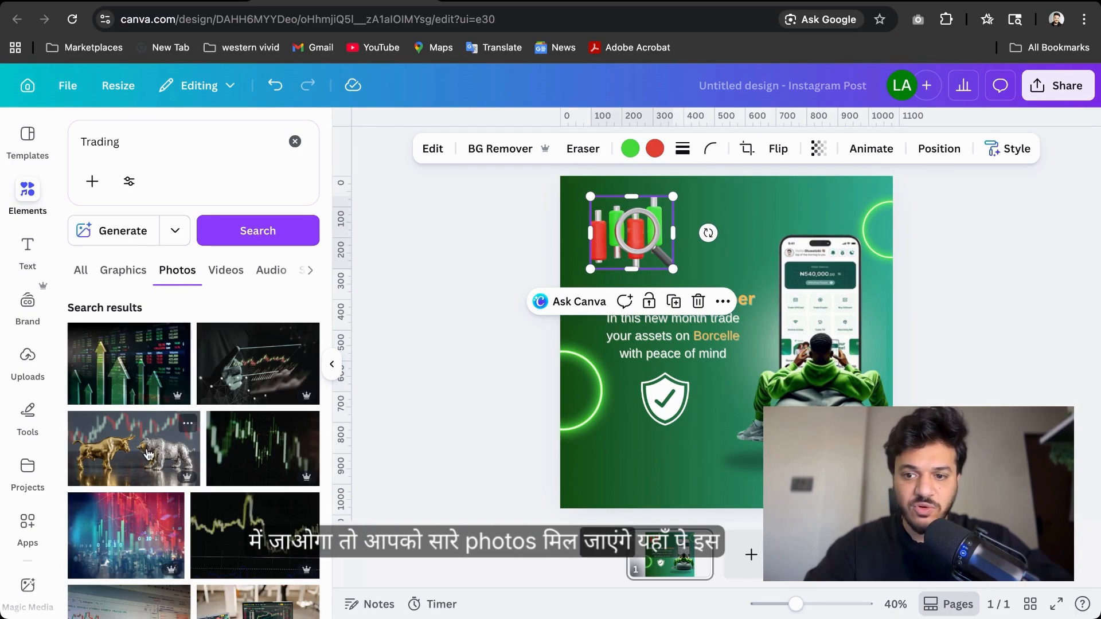
scroll(117, 491, "down", 8)
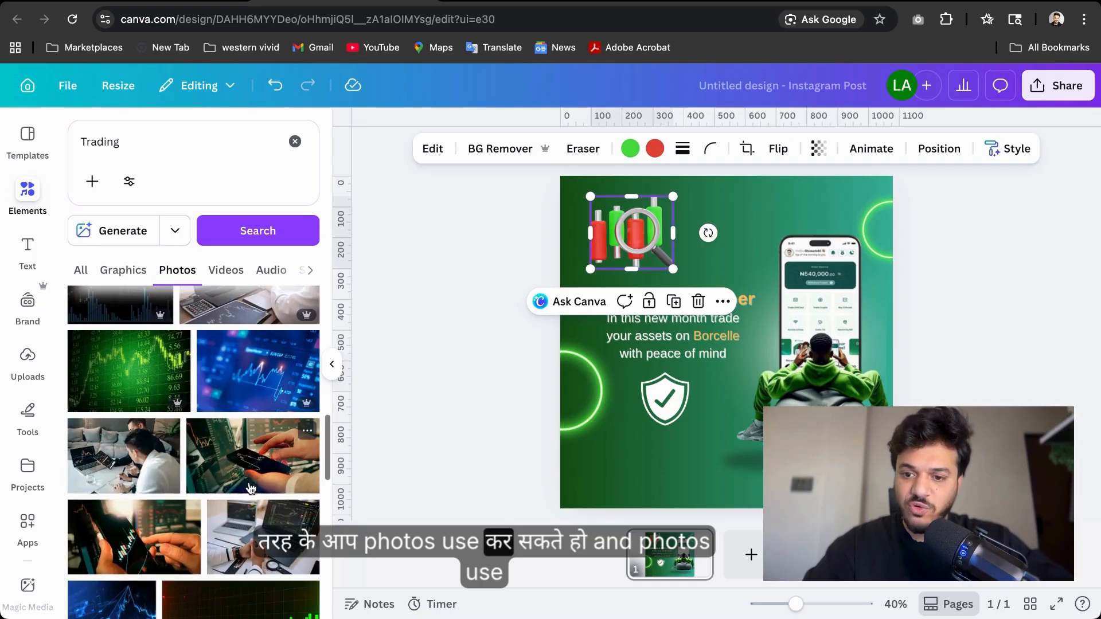
scroll(172, 459, "down", 2)
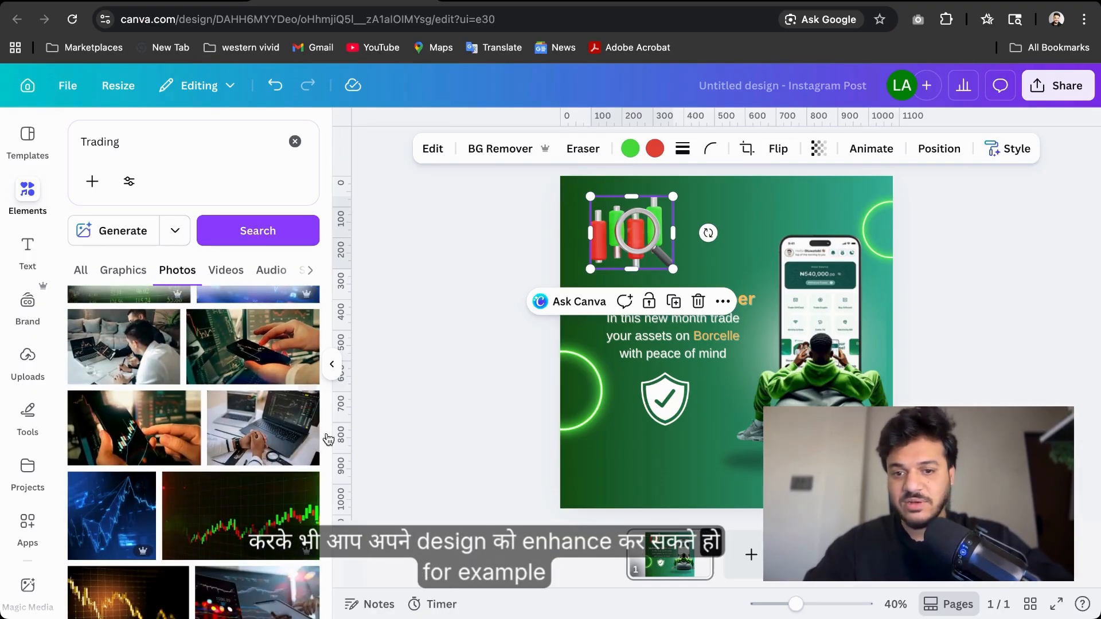
mouse_move(839, 402)
left_mouse_down()
mouse_move(826, 425)
mouse_move(844, 400)
mouse_move(831, 405)
left_mouse_up()
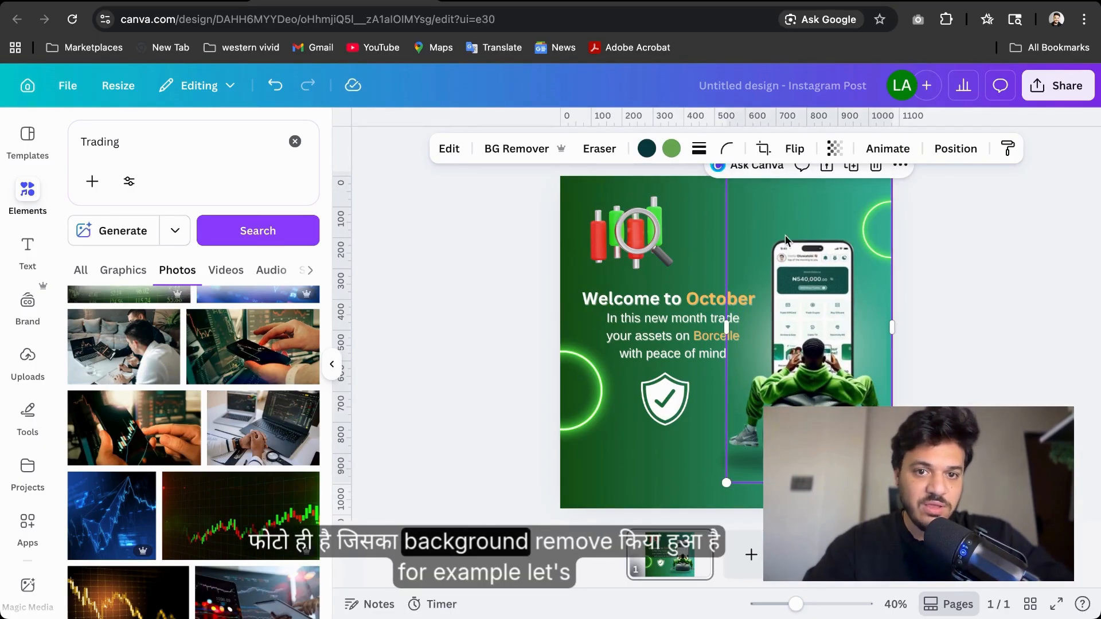
scroll(313, 473, "down", 10)
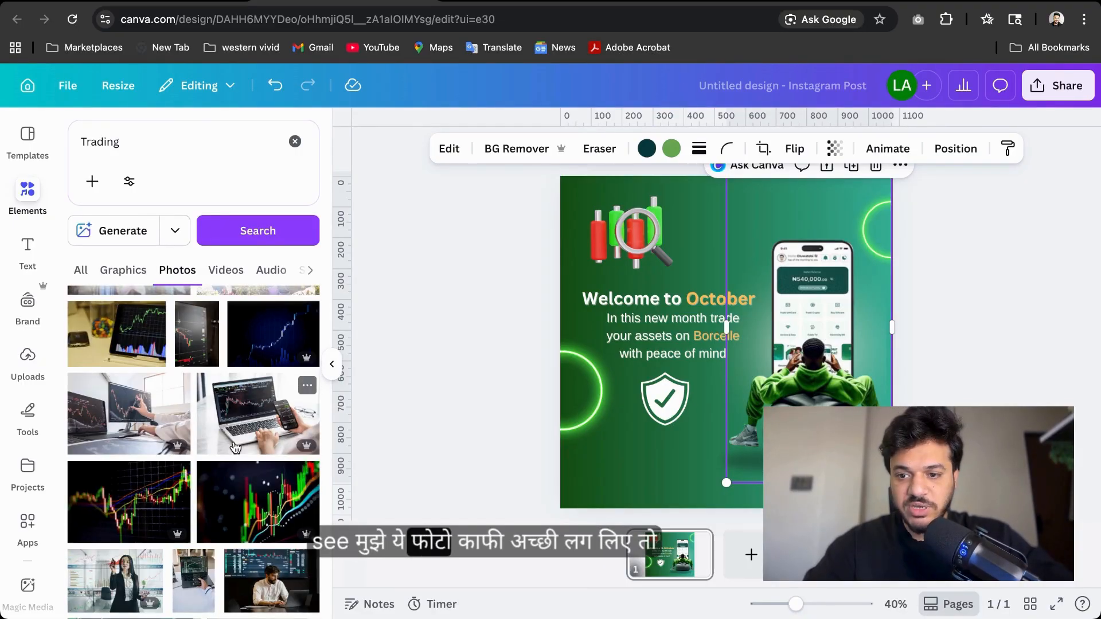
Try adding the laptop-and-phone trading photo, placing it on the design and removing its background, then undo it
left_click(235, 447)
left_click_drag(560, 272, 625, 315)
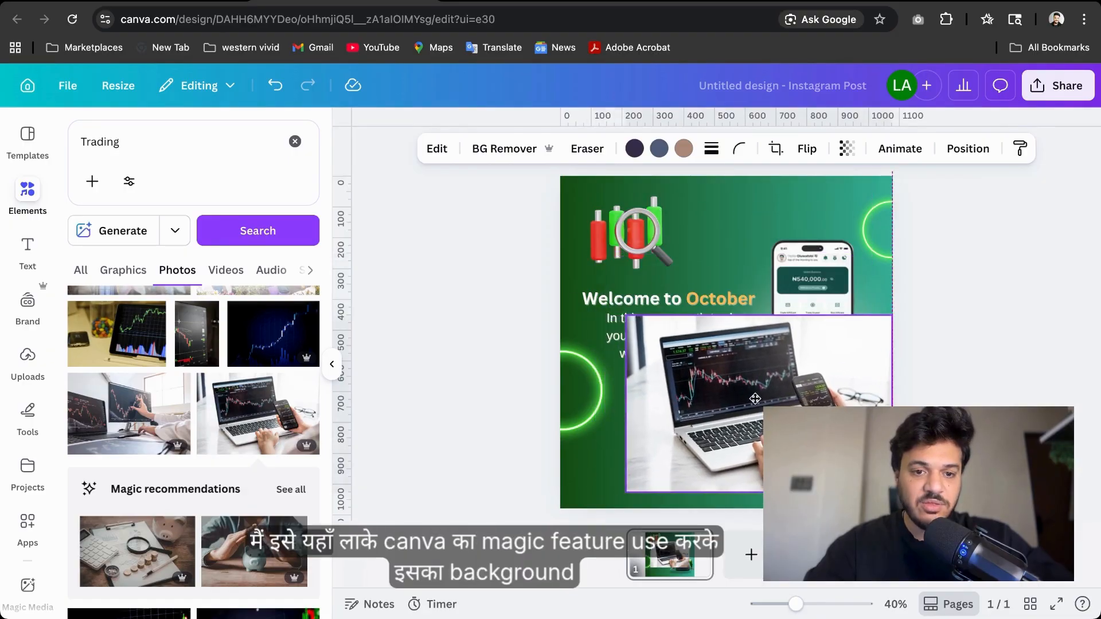
left_click_drag(755, 398, 749, 410)
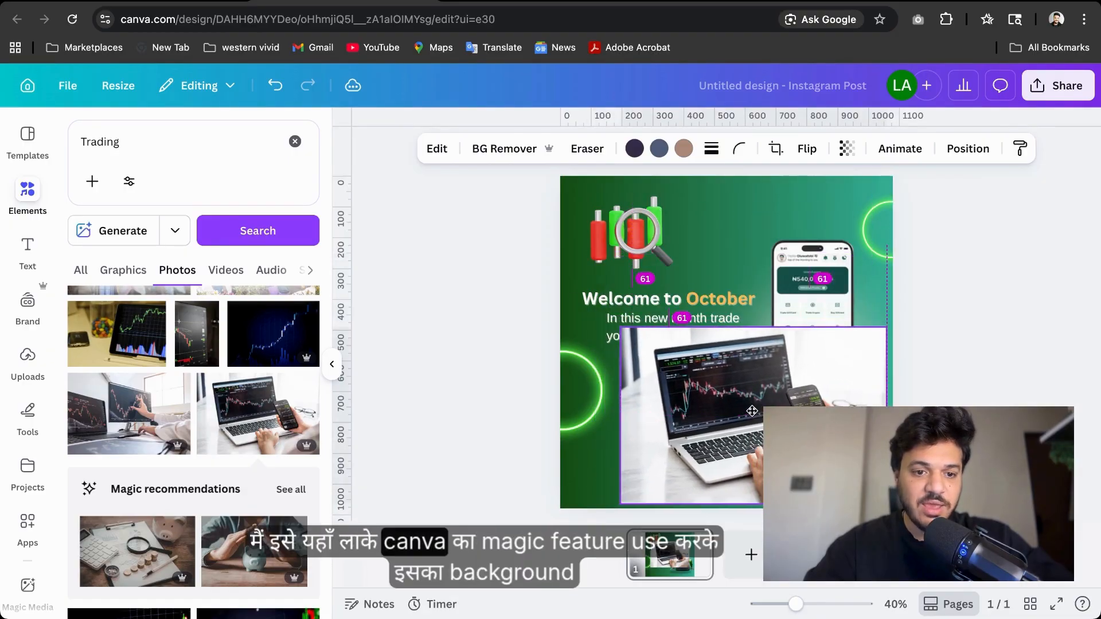
left_click(512, 150)
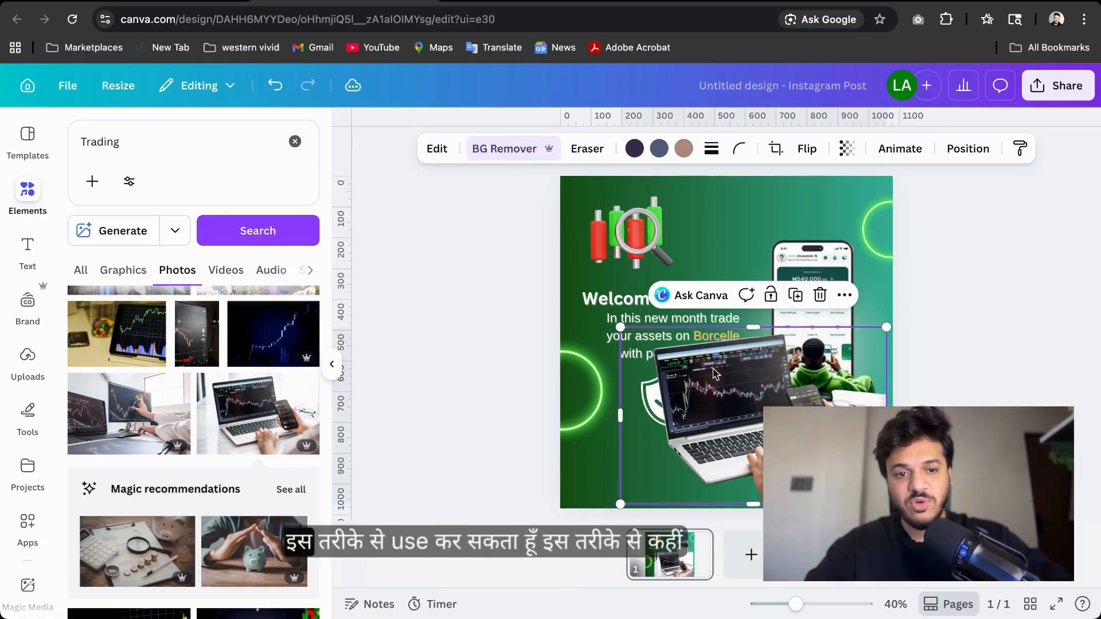
left_click_drag(723, 407, 821, 448)
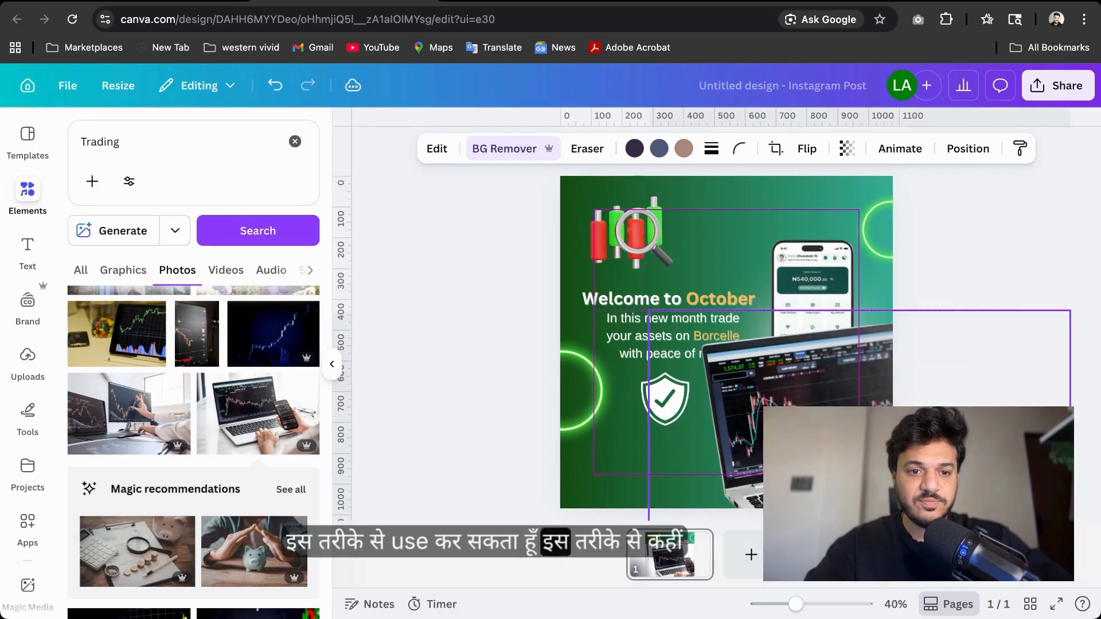
mouse_move(831, 454)
left_mouse_down()
mouse_move(838, 461)
mouse_move(817, 453)
left_mouse_up()
key("super+z")
key("super+z")
key("super+z")
key("super+z")
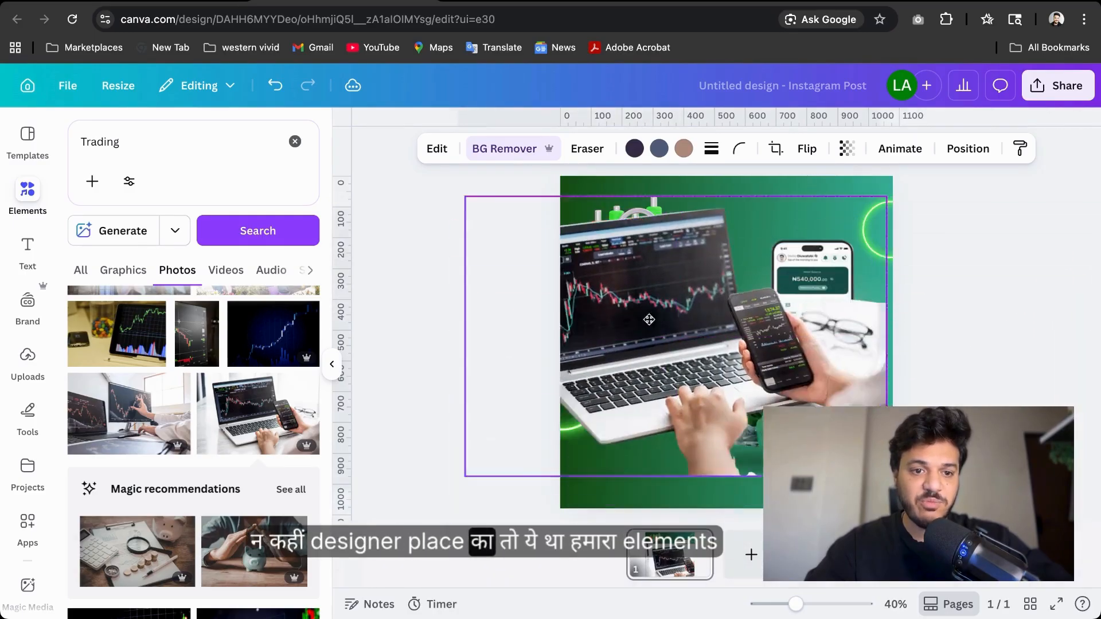
Add a text box reading Dummy text and move it to the top of the design beside the graphic
left_click(294, 142)
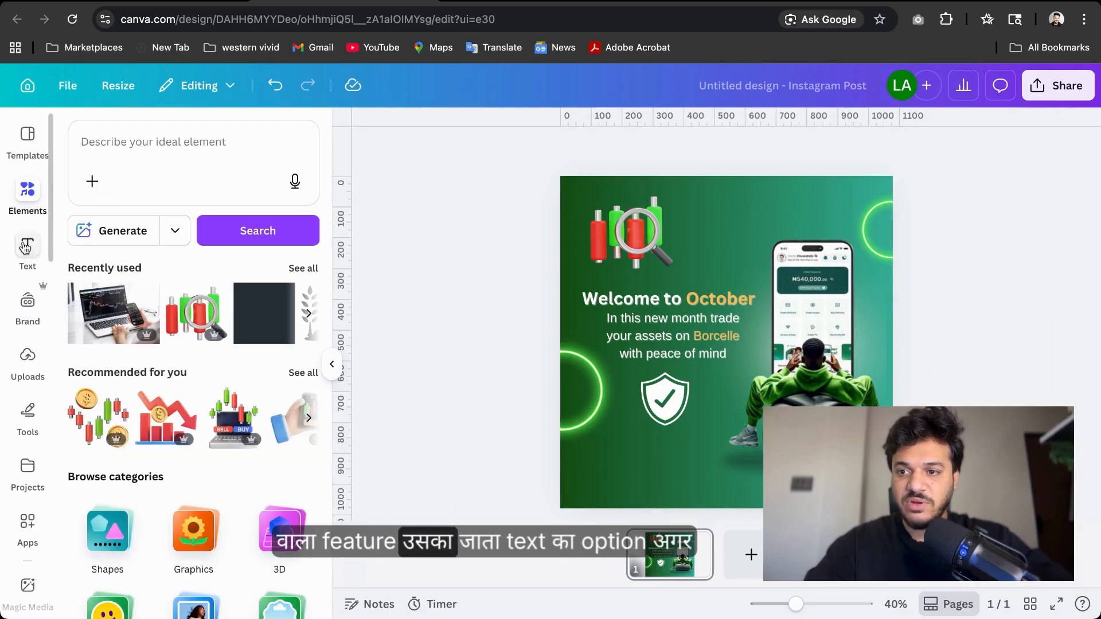
left_click(39, 260)
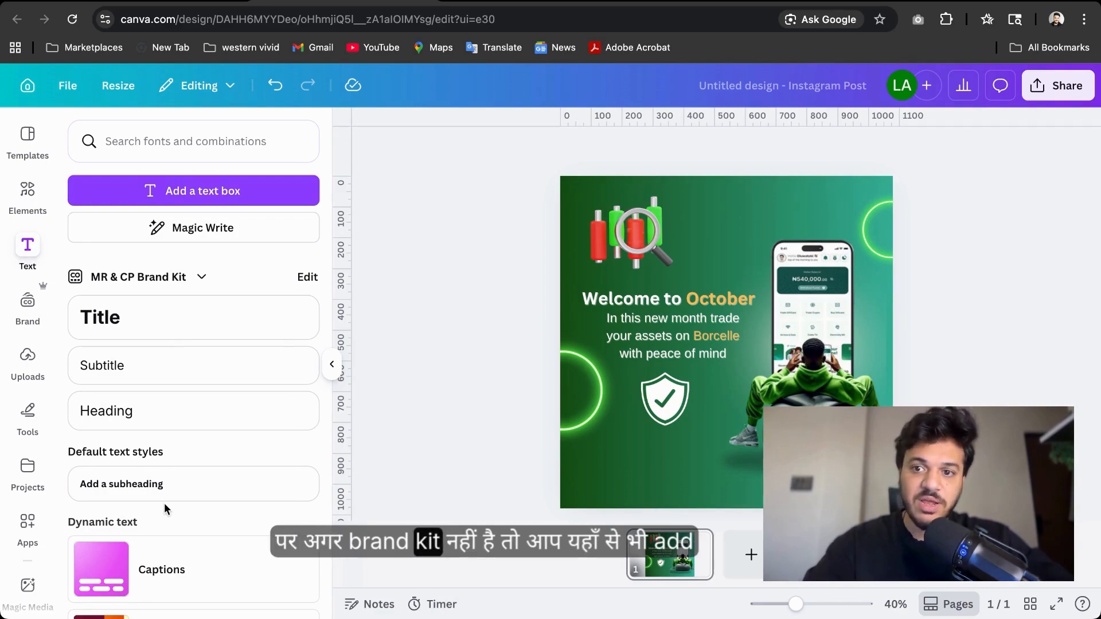
left_click(200, 204)
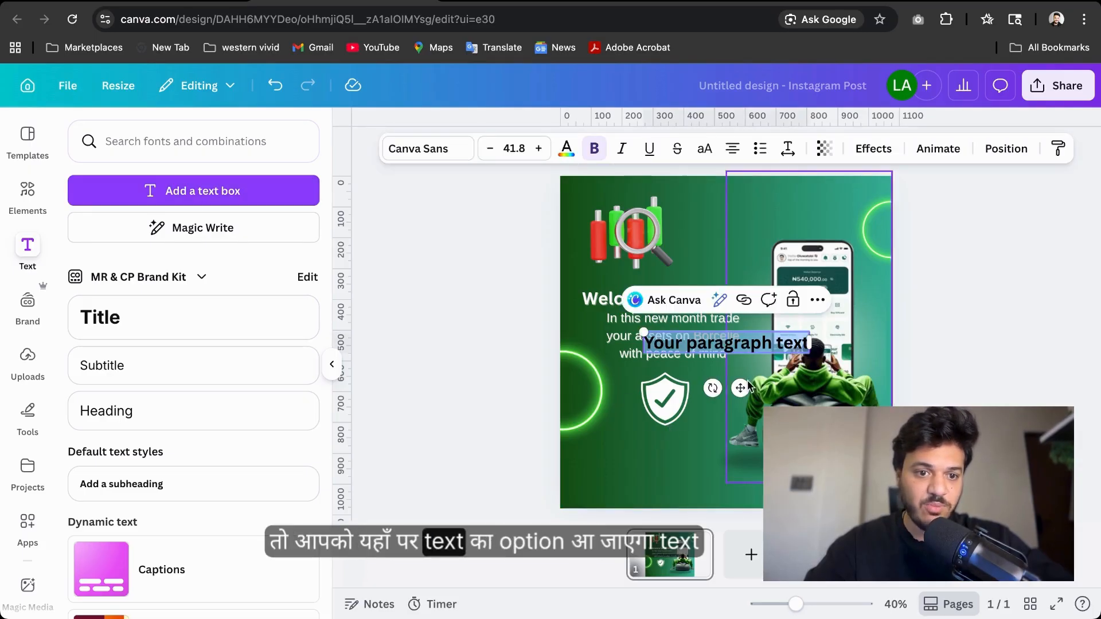
left_click_drag(740, 388, 774, 259)
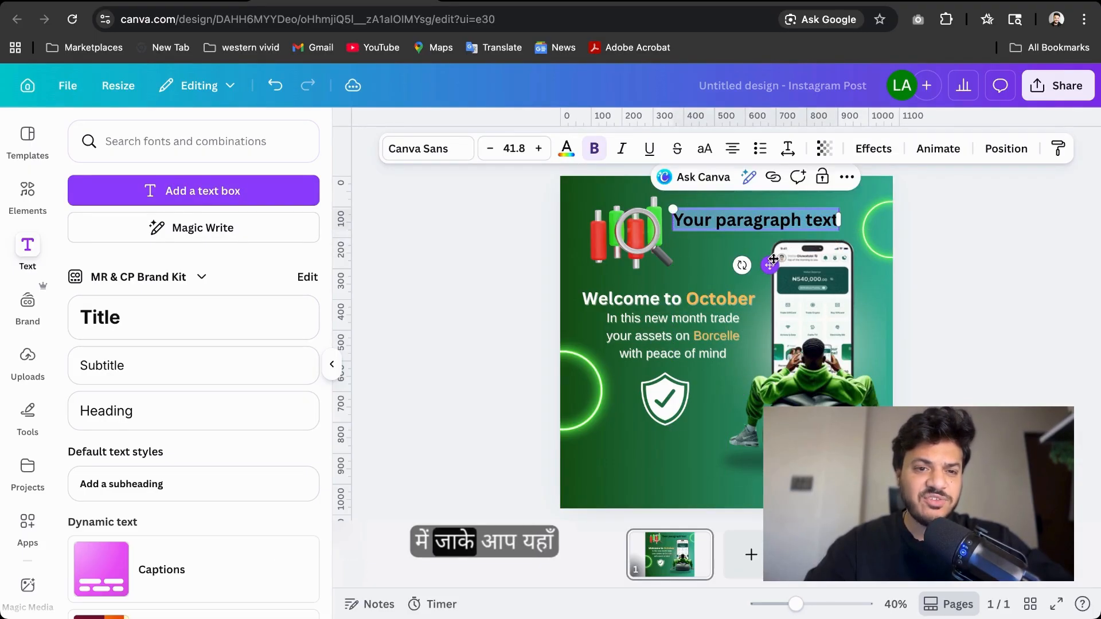
type("Dummy text")
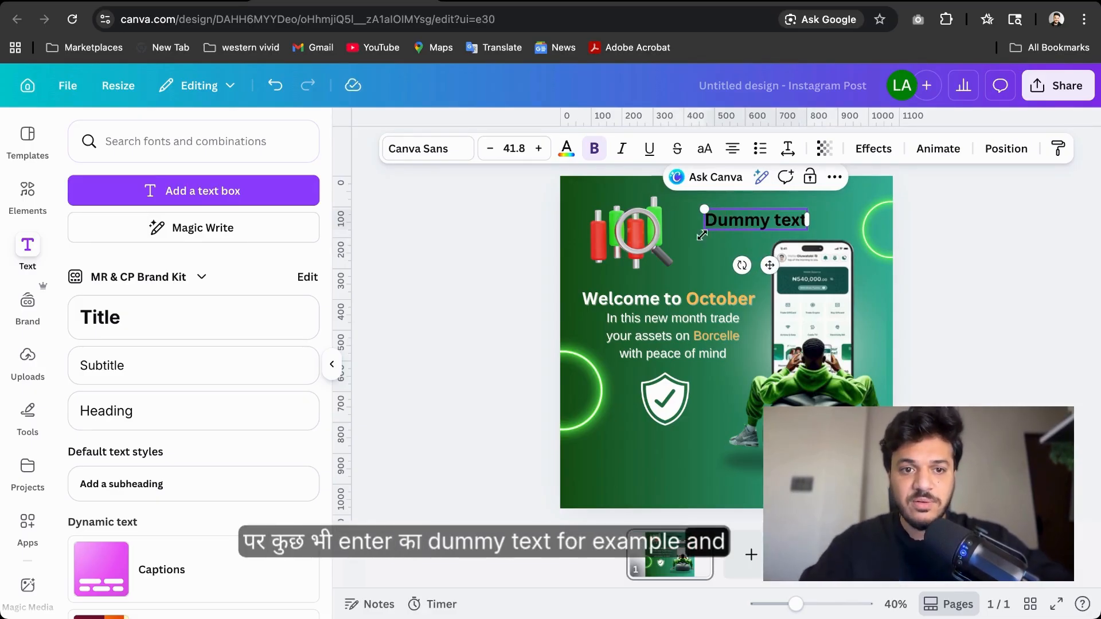
left_click(697, 238)
left_click_drag(756, 220, 728, 220)
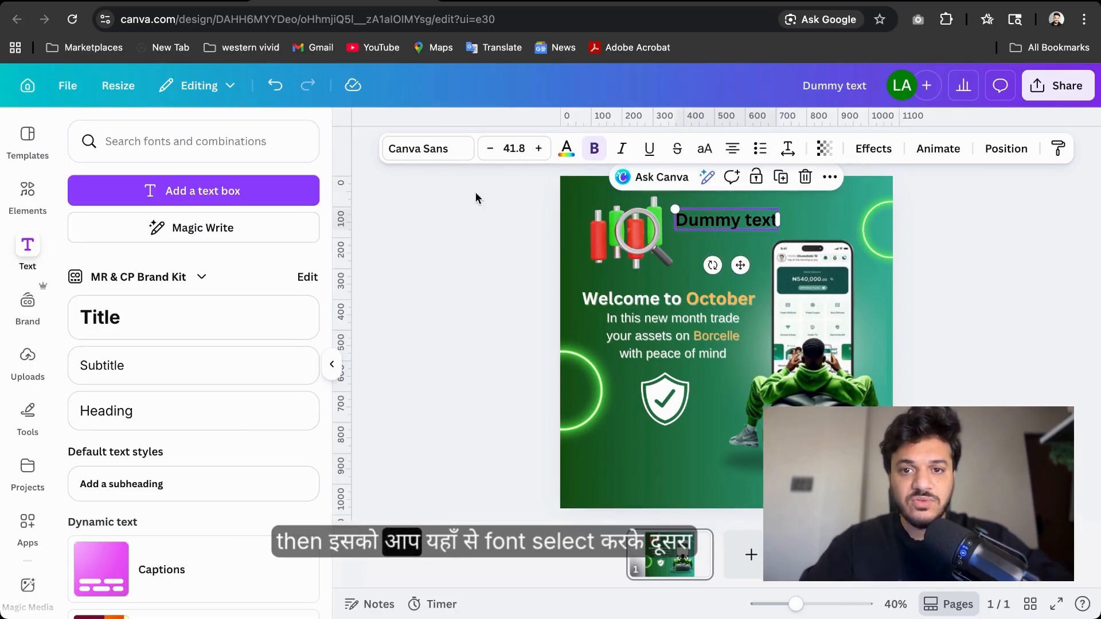
Change the text's font, trying Anton and settling on Horizon
left_click(406, 151)
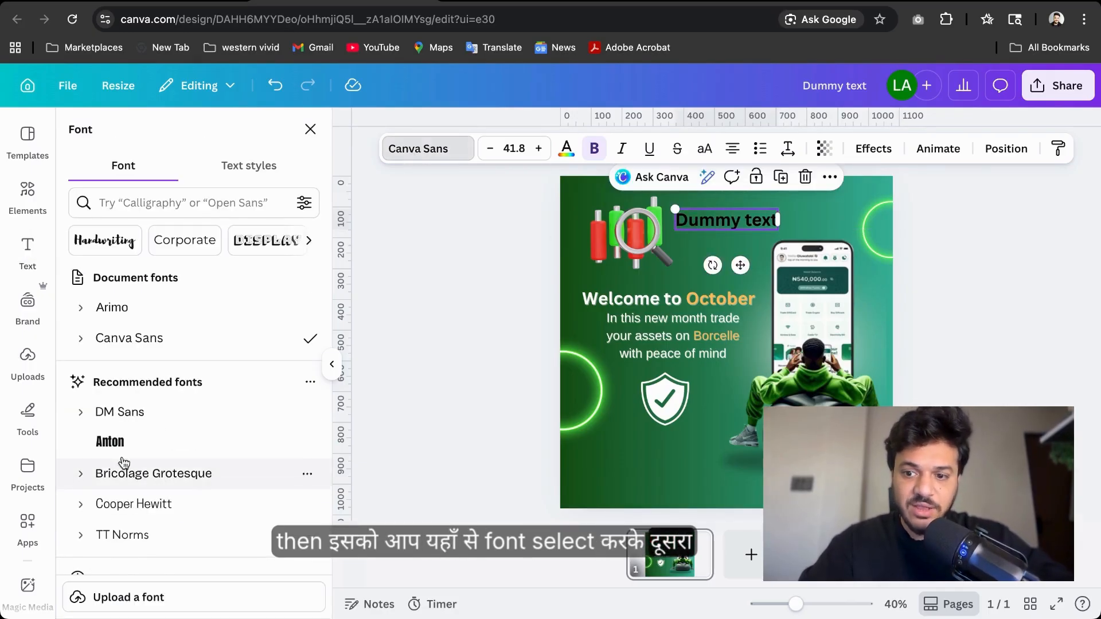
left_click(112, 442)
scroll(115, 308, "down", 5)
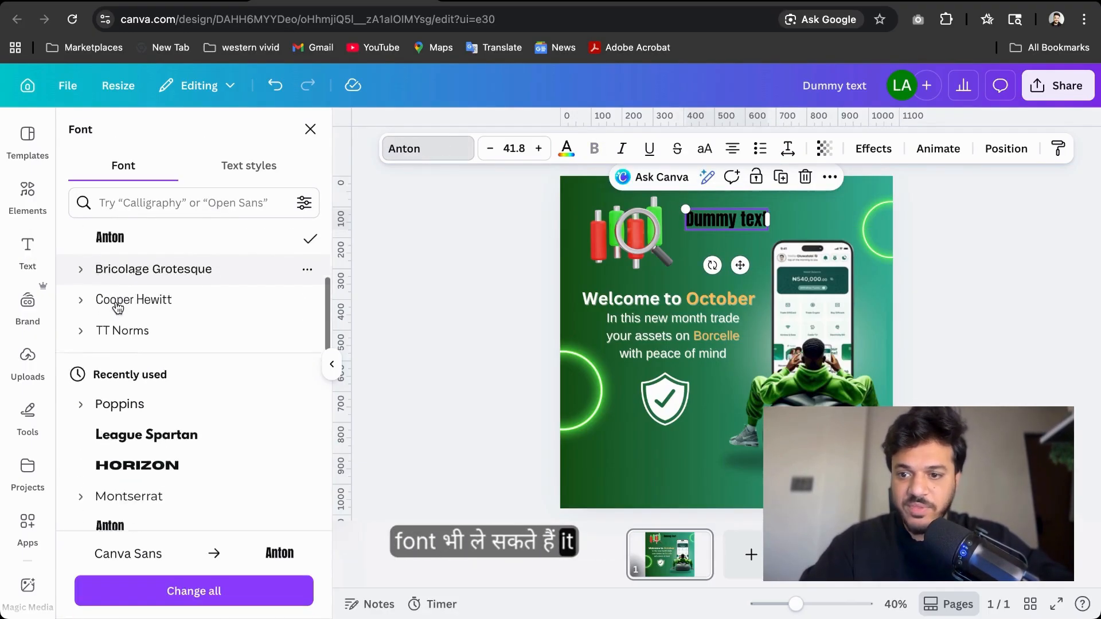
scroll(117, 308, "down", 3)
left_click(137, 321)
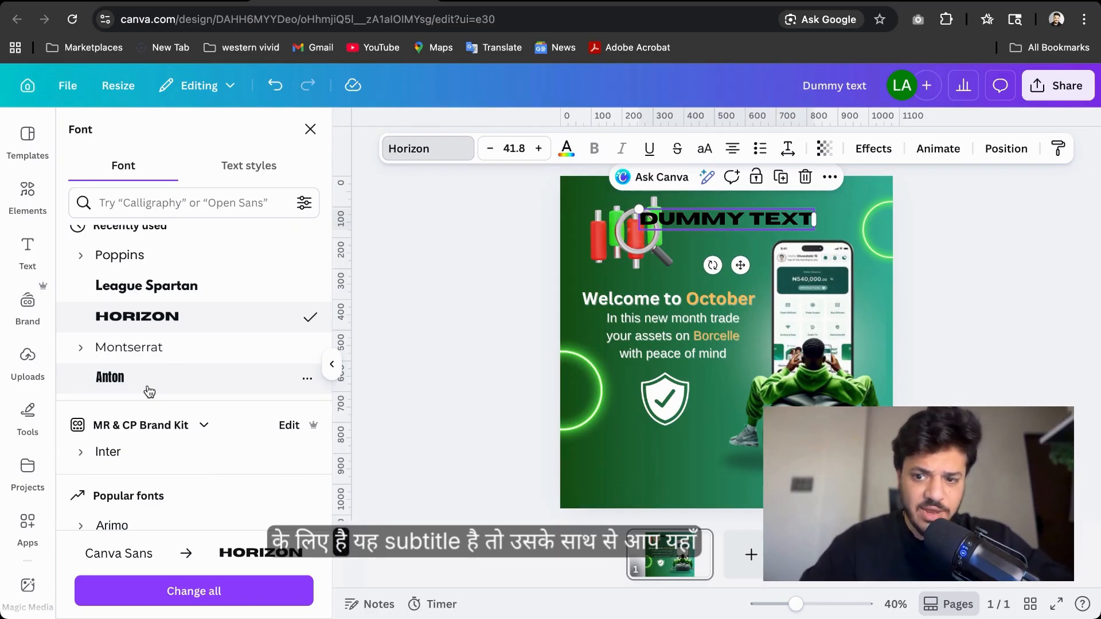
scroll(148, 387, "up", 5)
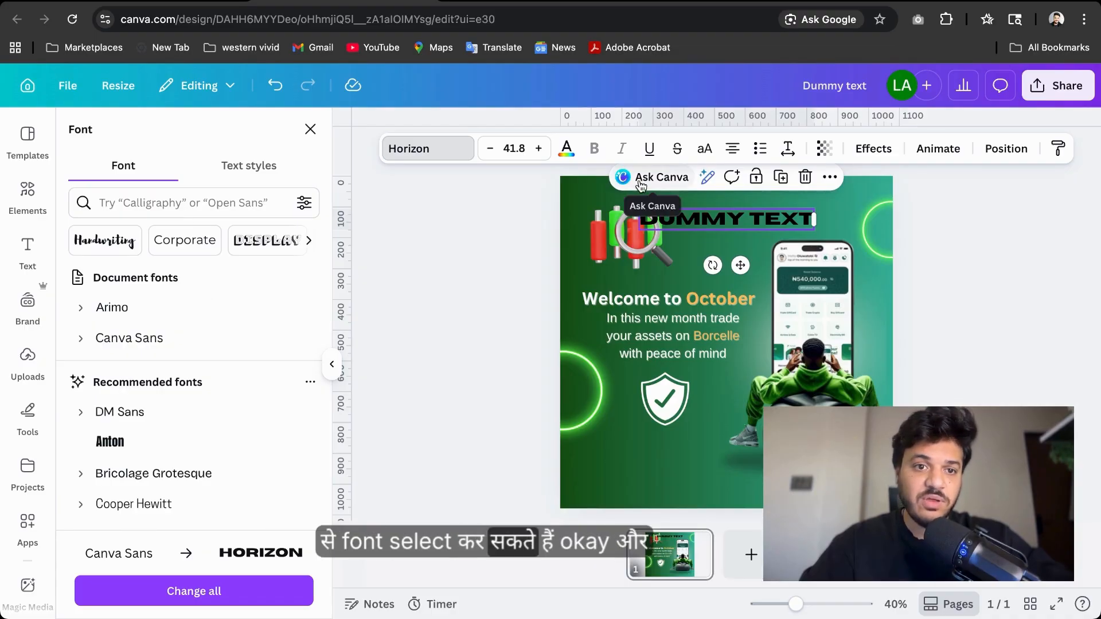
Nudge the text right and increase its font size to 42.8
left_click_drag(741, 265, 780, 255)
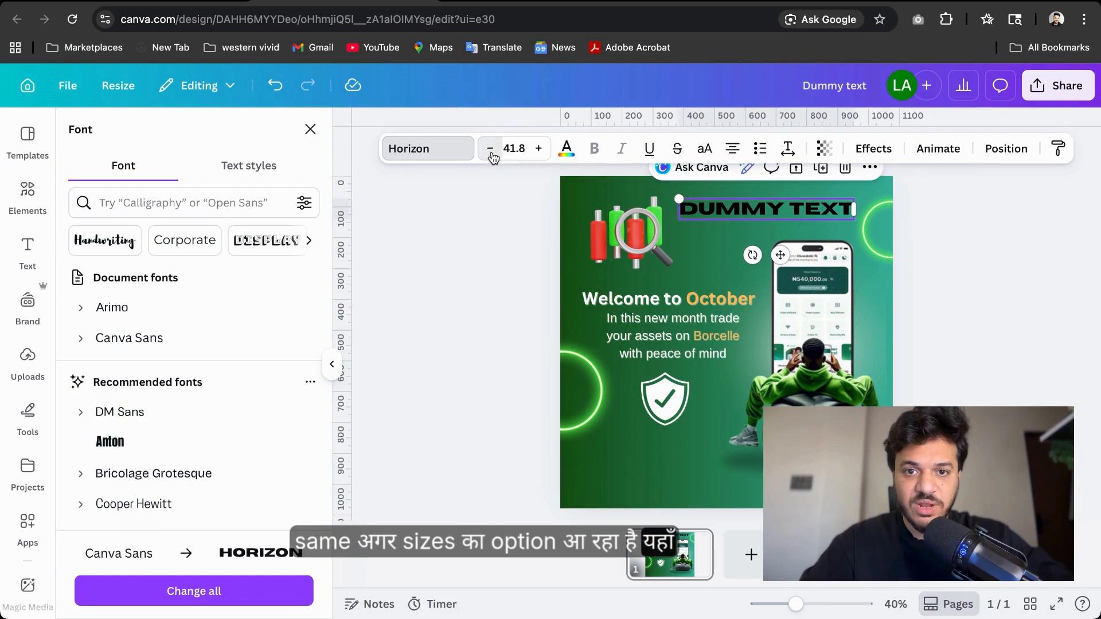
left_click(539, 151)
left_click(523, 151)
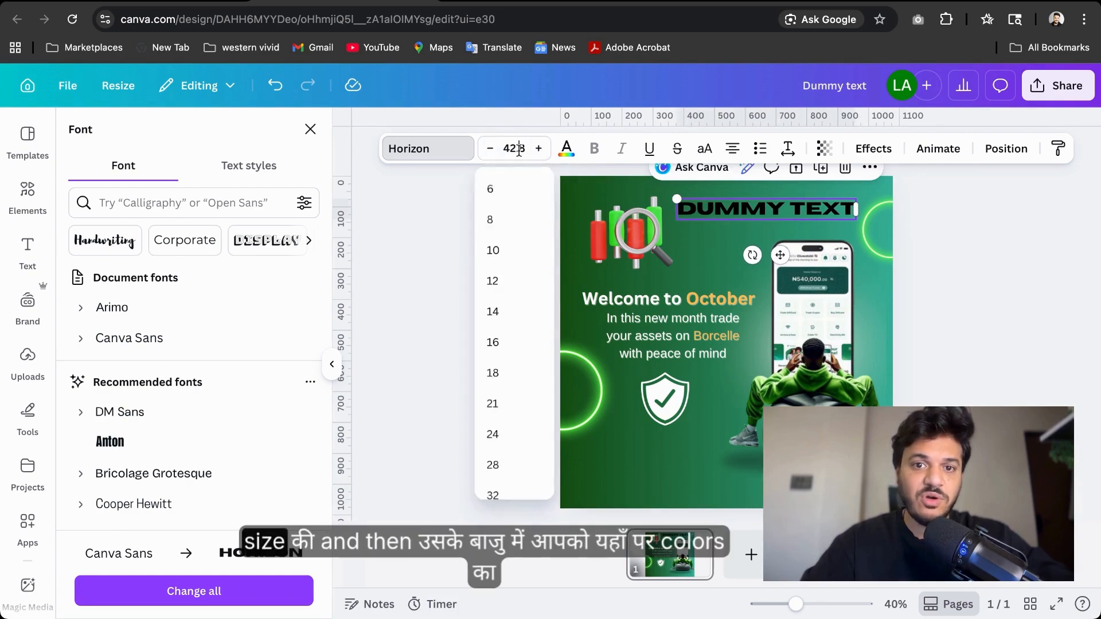
Set the text colour to white from the document colours
left_click(567, 149)
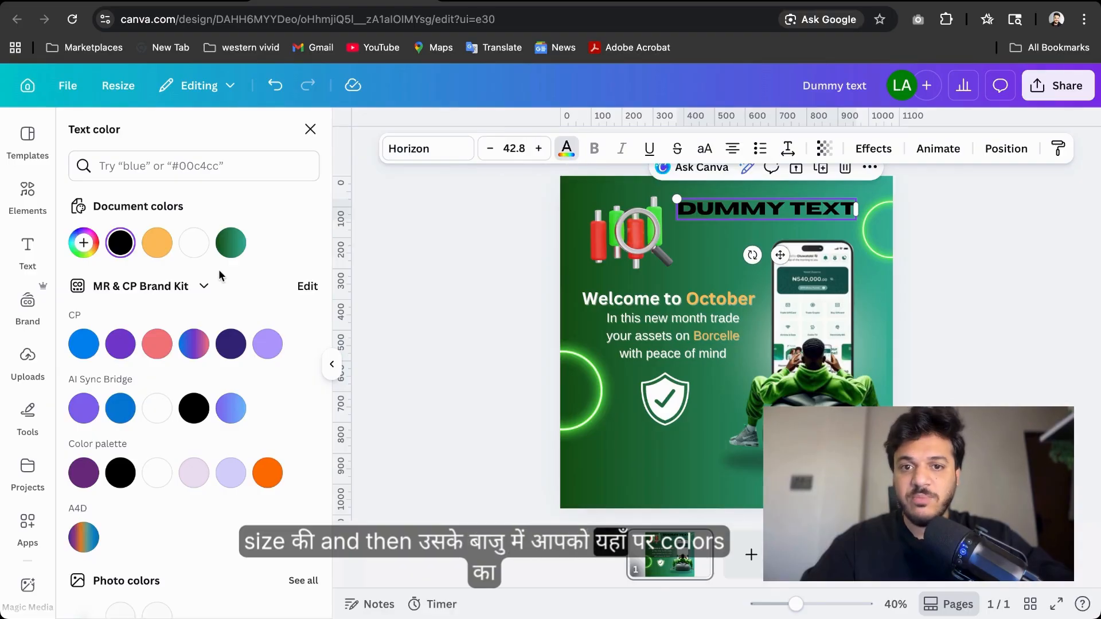
left_click(194, 243)
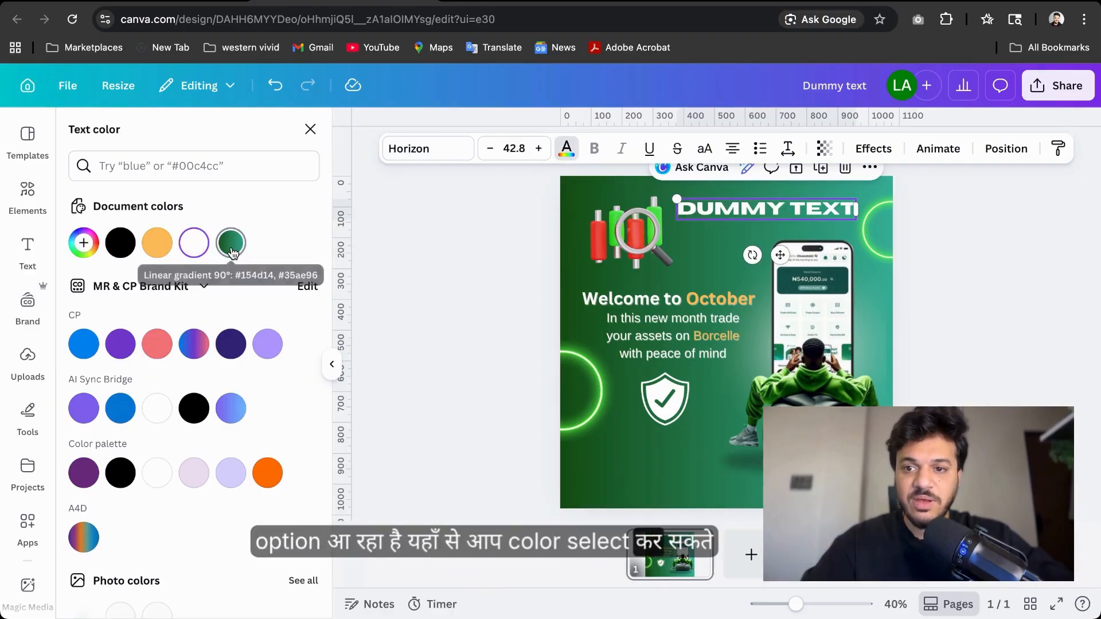
left_click(232, 247)
left_click(194, 242)
scroll(144, 402, "down", 5)
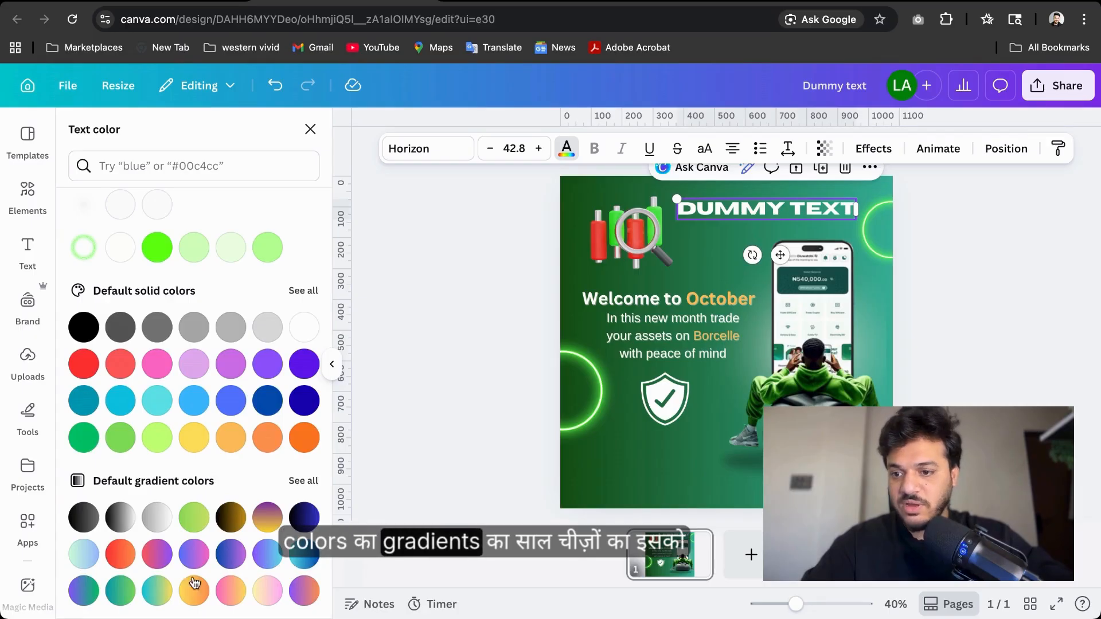
scroll(212, 452, "up", 8)
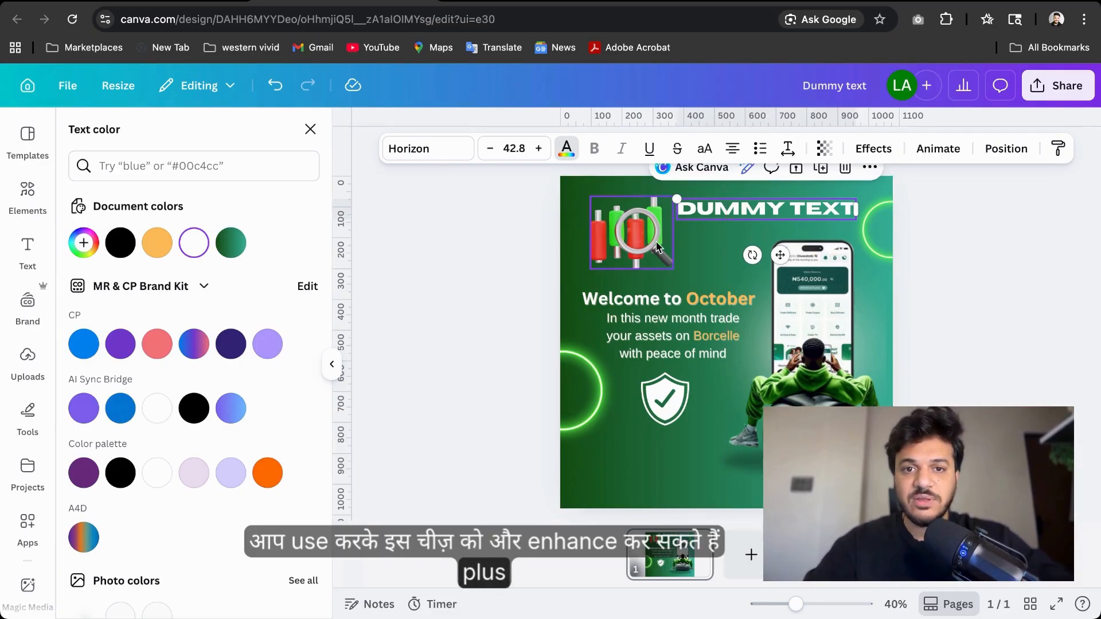
Switch the text's font back to Canva Sans and make it bold
left_click(429, 149)
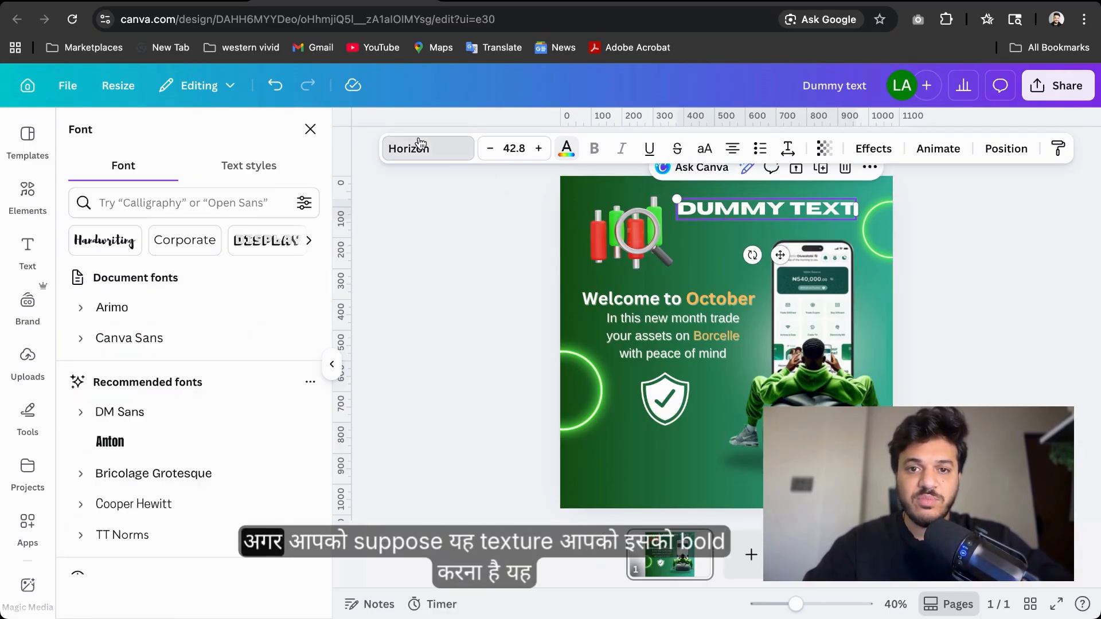
left_click(112, 335)
left_click(596, 149)
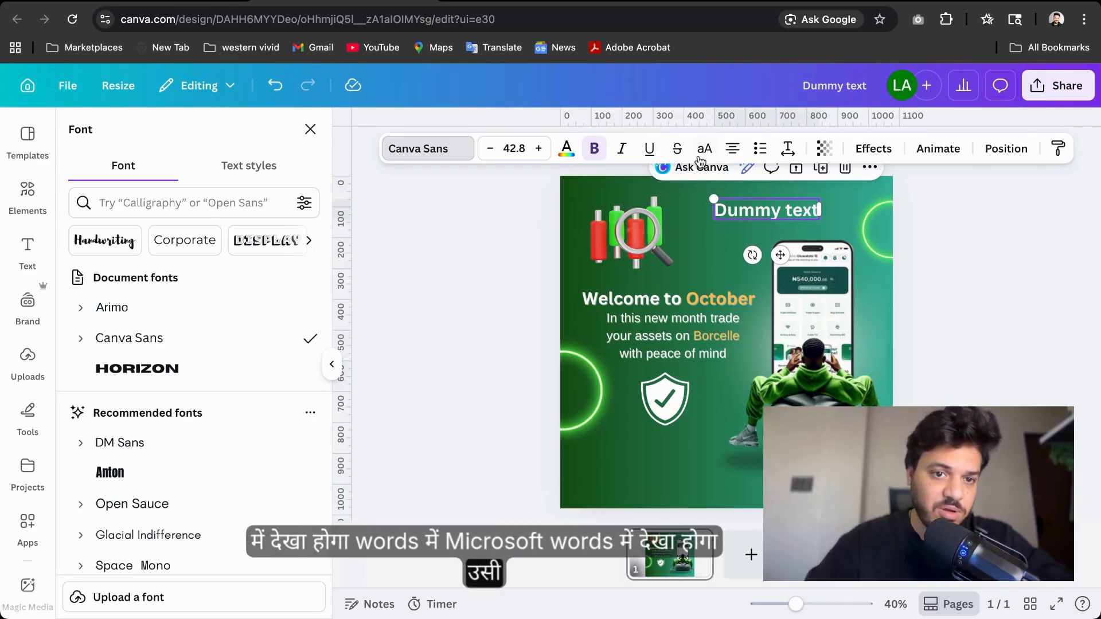
Cycle through the text's paragraph alignment options
left_click(724, 157)
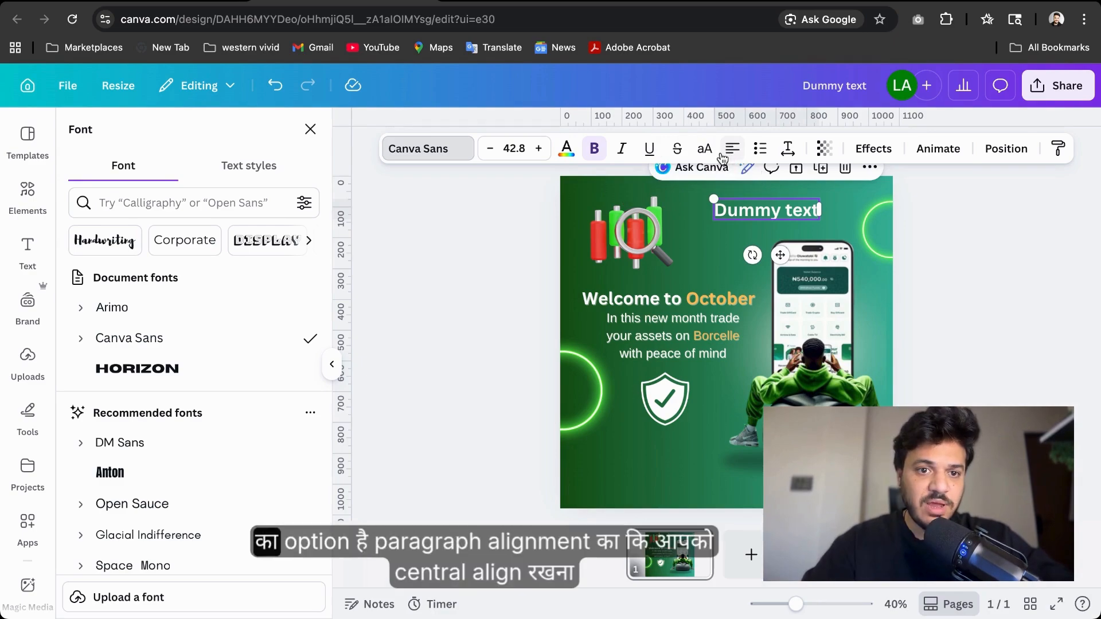
left_click(734, 151)
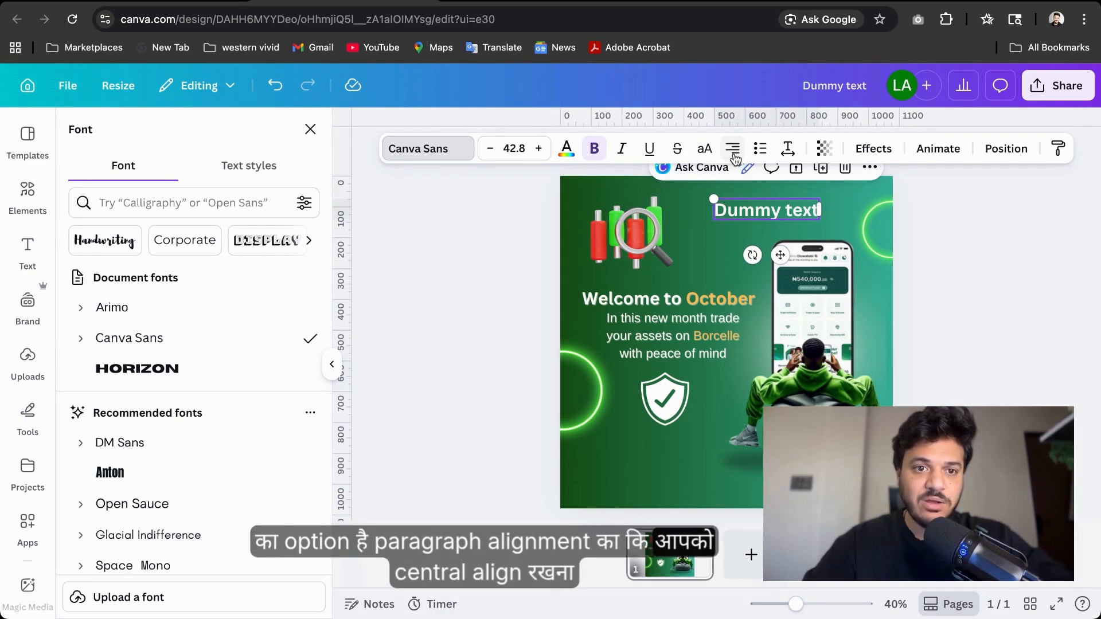
left_click(734, 151)
left_click(734, 150)
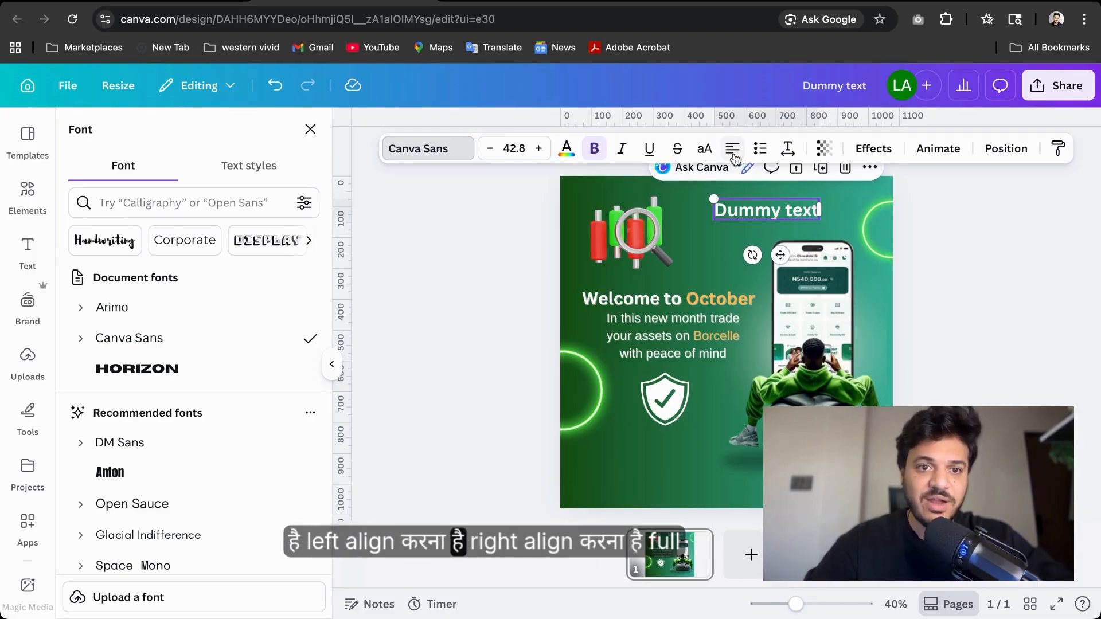
Toggle uppercase and then a numbered list on the Dummy text, switching each back off
left_click(704, 150)
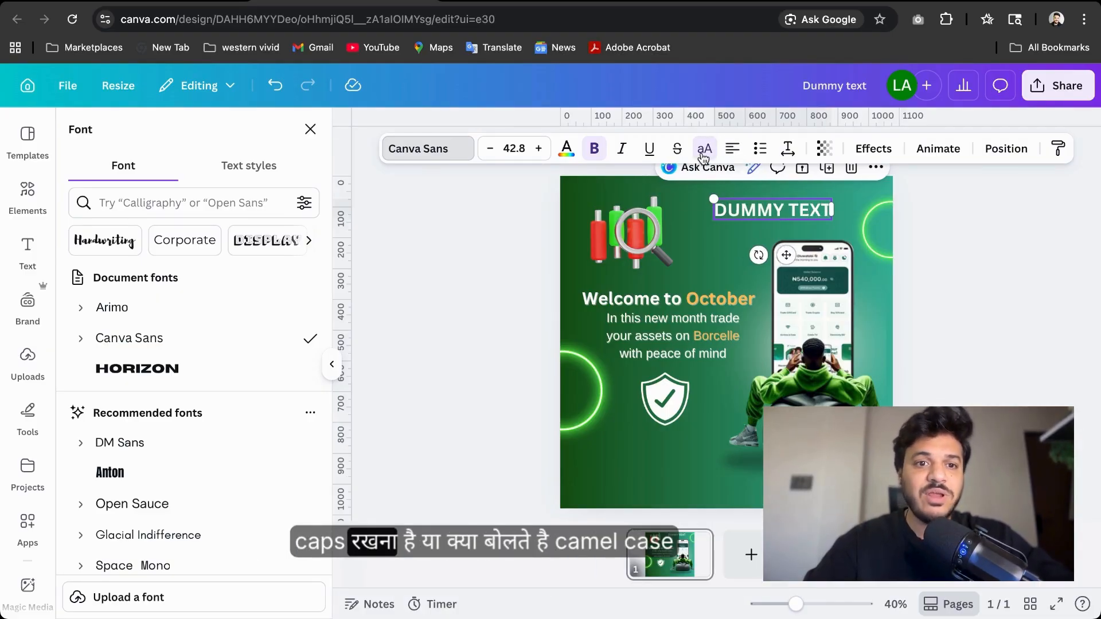
left_click(703, 152)
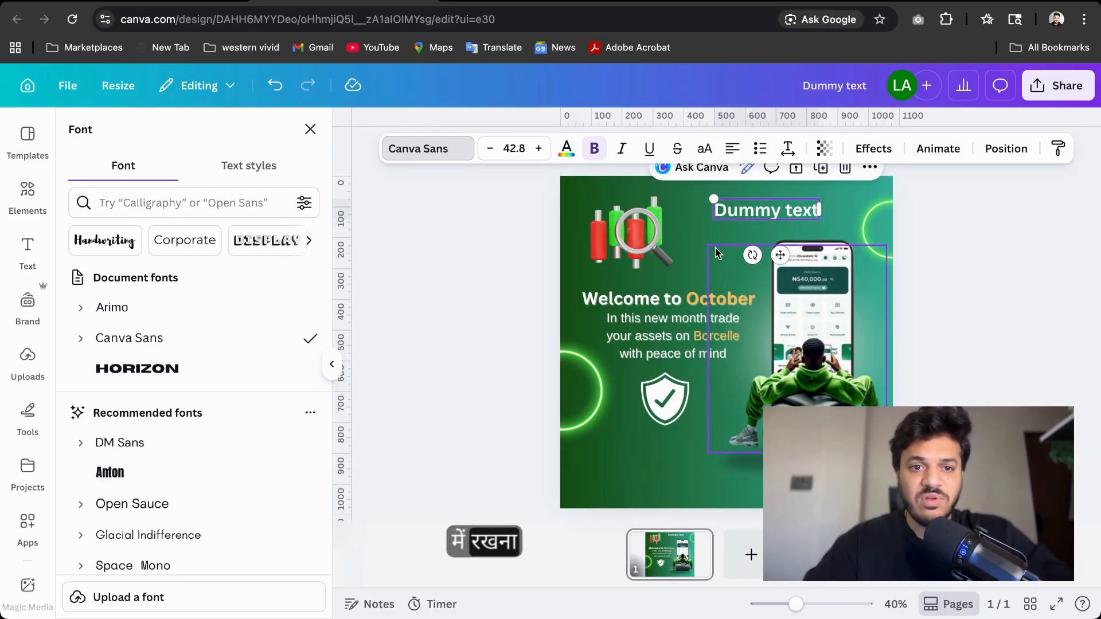
left_click(765, 152)
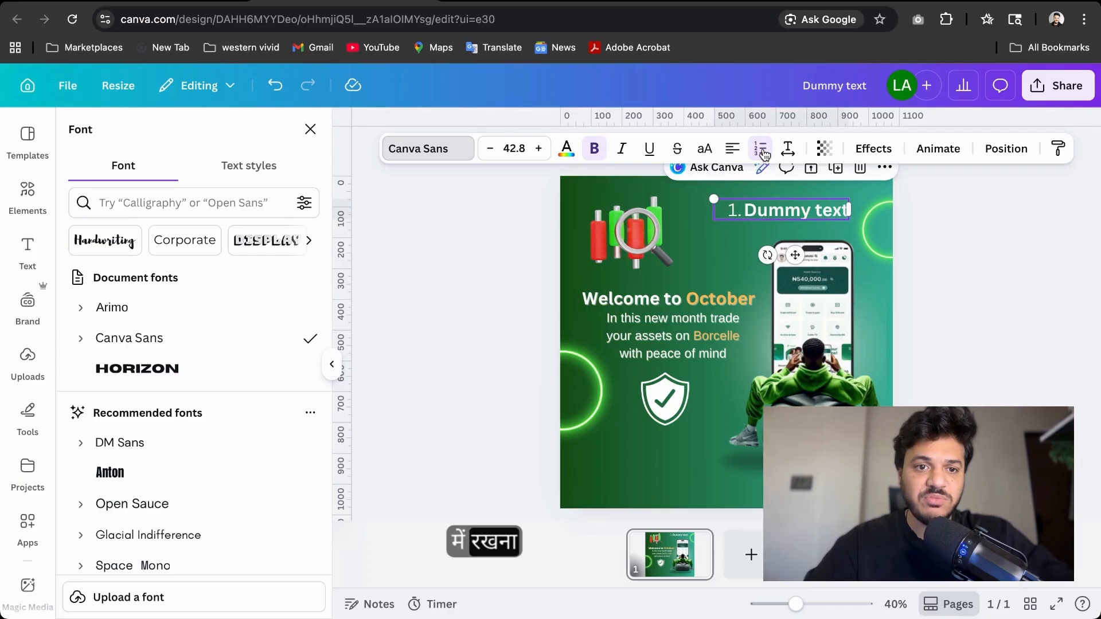
left_click(766, 152)
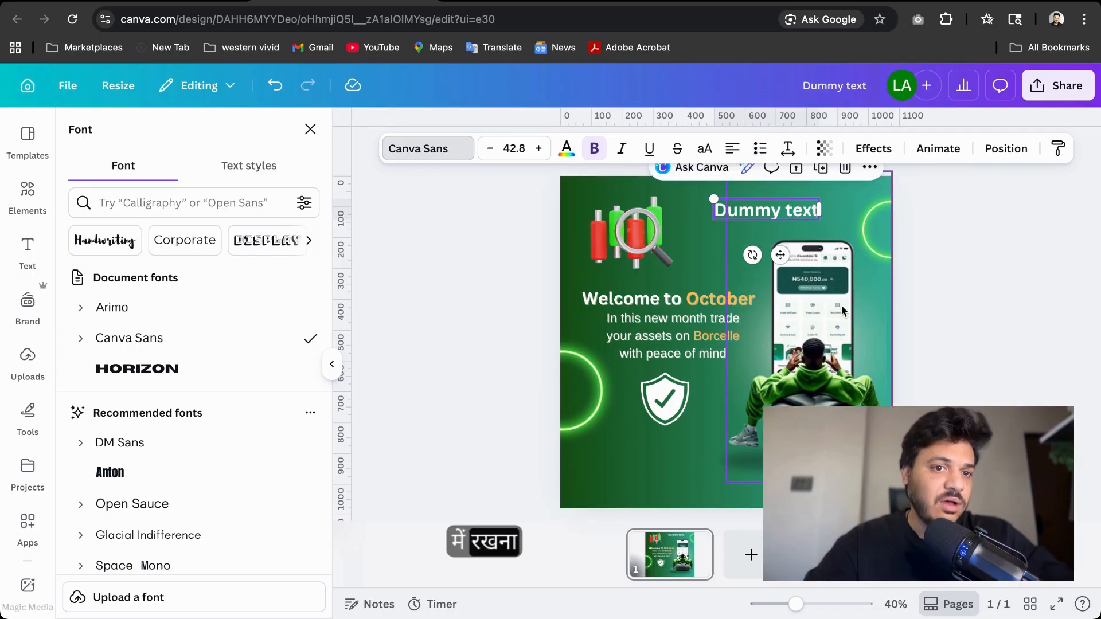
Examine the letter and line spacing settings of the Dummy text and the body paragraph
left_click(787, 149)
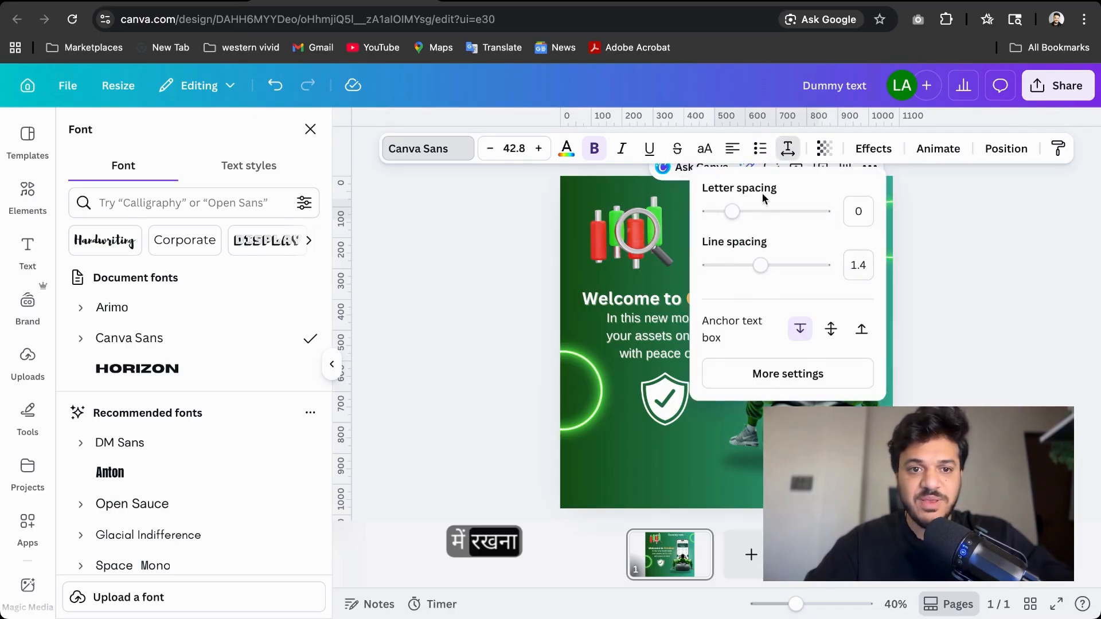
mouse_move(747, 221)
left_mouse_down()
mouse_move(824, 213)
mouse_move(730, 216)
left_mouse_up()
mouse_move(760, 273)
left_mouse_down()
mouse_move(809, 270)
mouse_move(762, 280)
left_mouse_up()
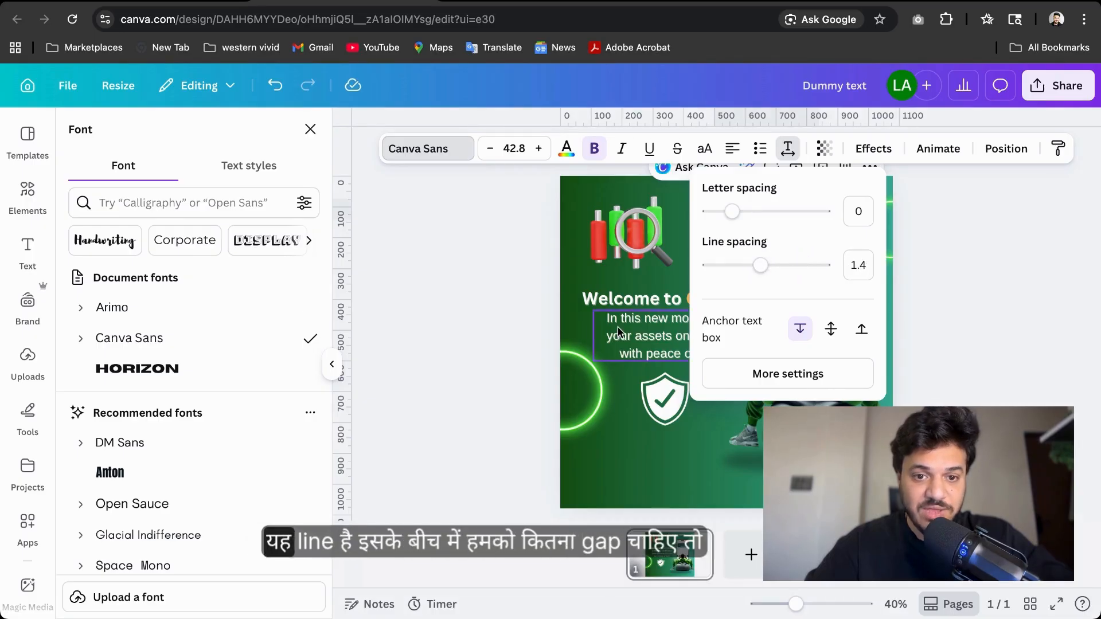
left_click(654, 312)
left_click(790, 160)
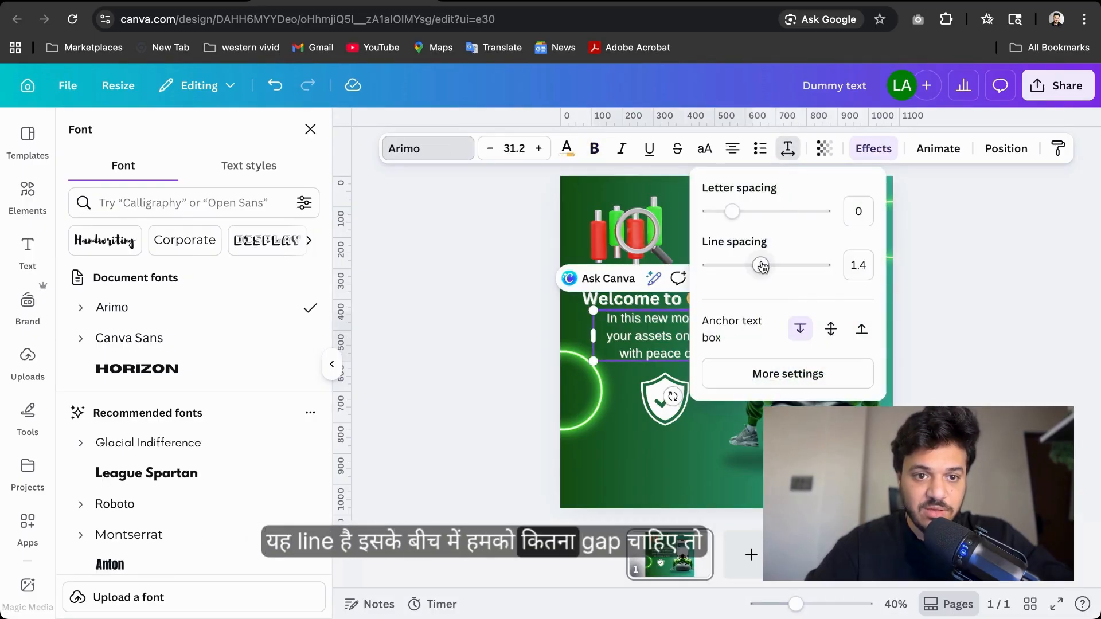
left_click_drag(759, 265, 763, 304)
key("Escape")
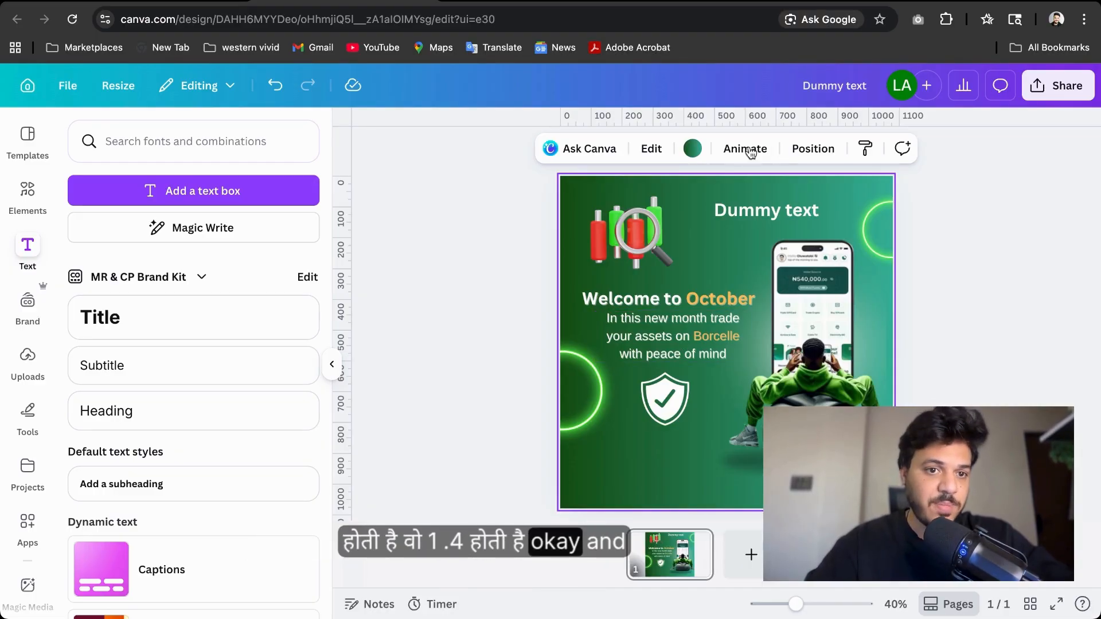
Set the Dummy text's transparency to 100
left_click(743, 213)
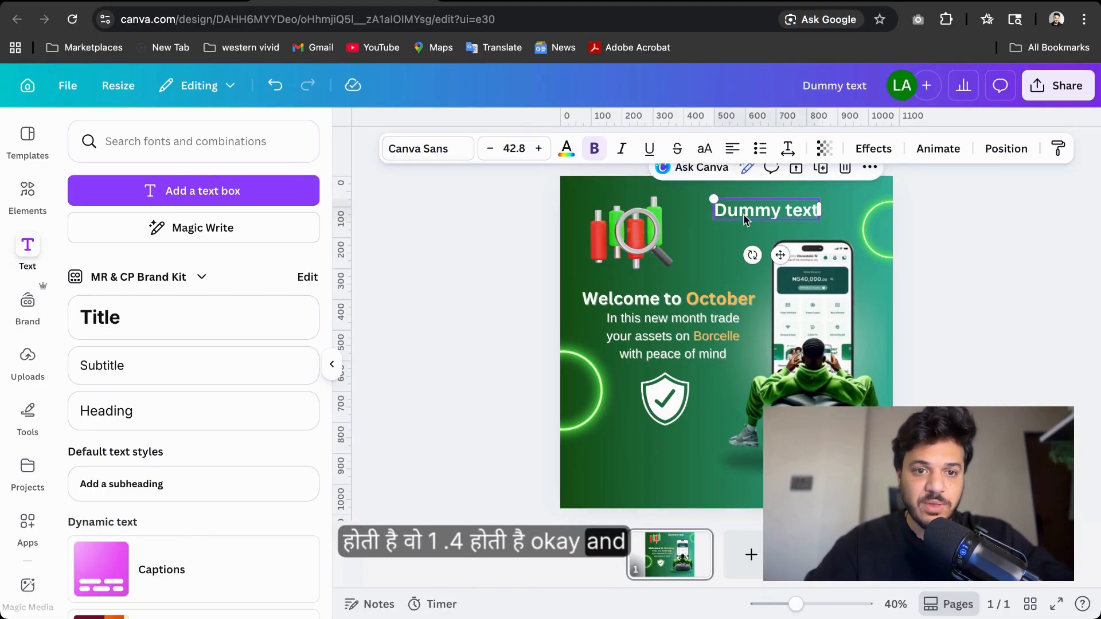
left_click(825, 149)
left_click_drag(832, 216, 862, 214)
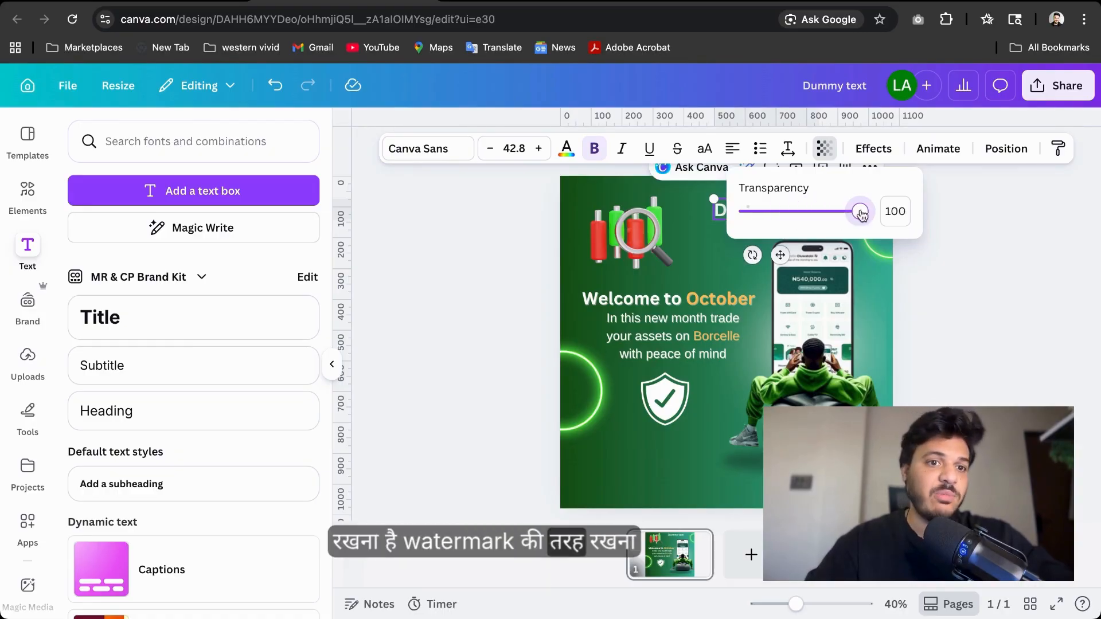
Browse the text effects, then apply the Typewriter, Ascend and Shift animations to the Dummy text in turn
left_click(863, 150)
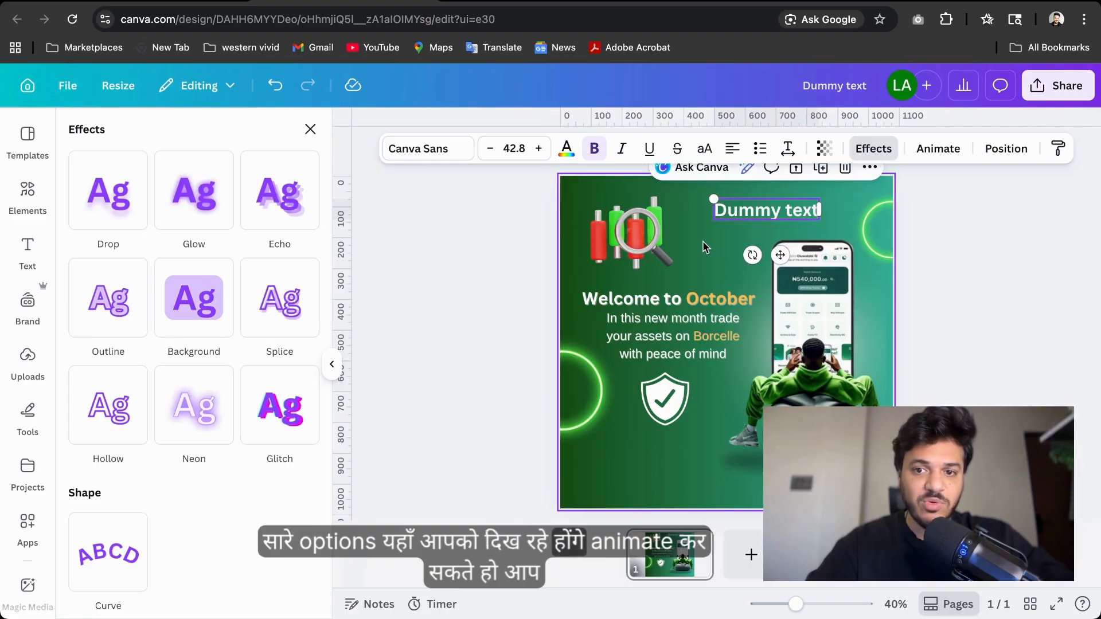
left_click(938, 149)
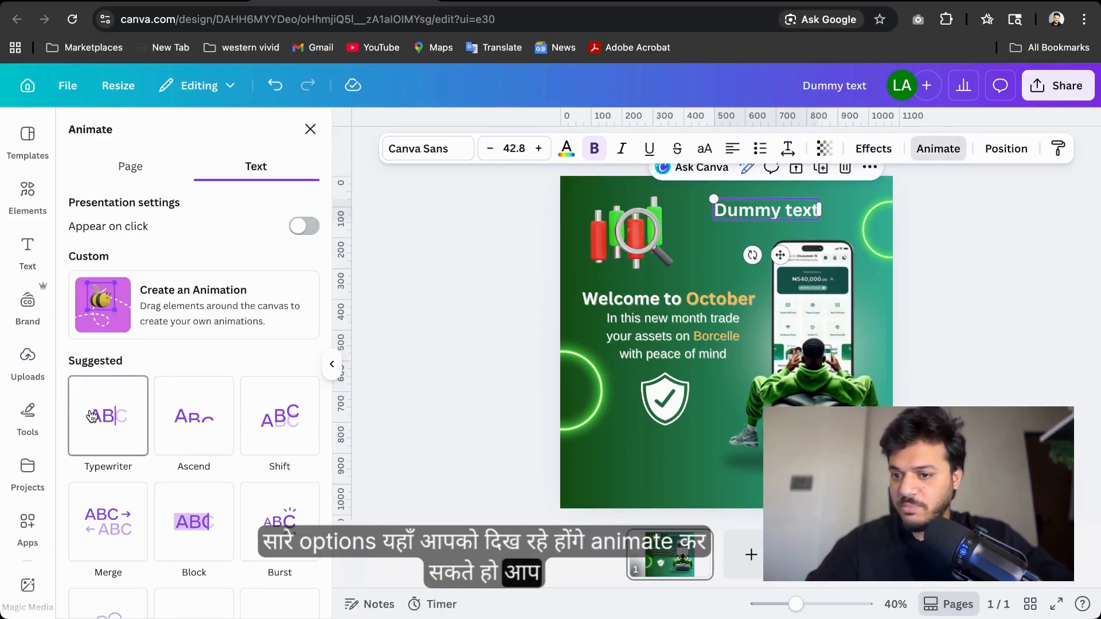
left_click(91, 416)
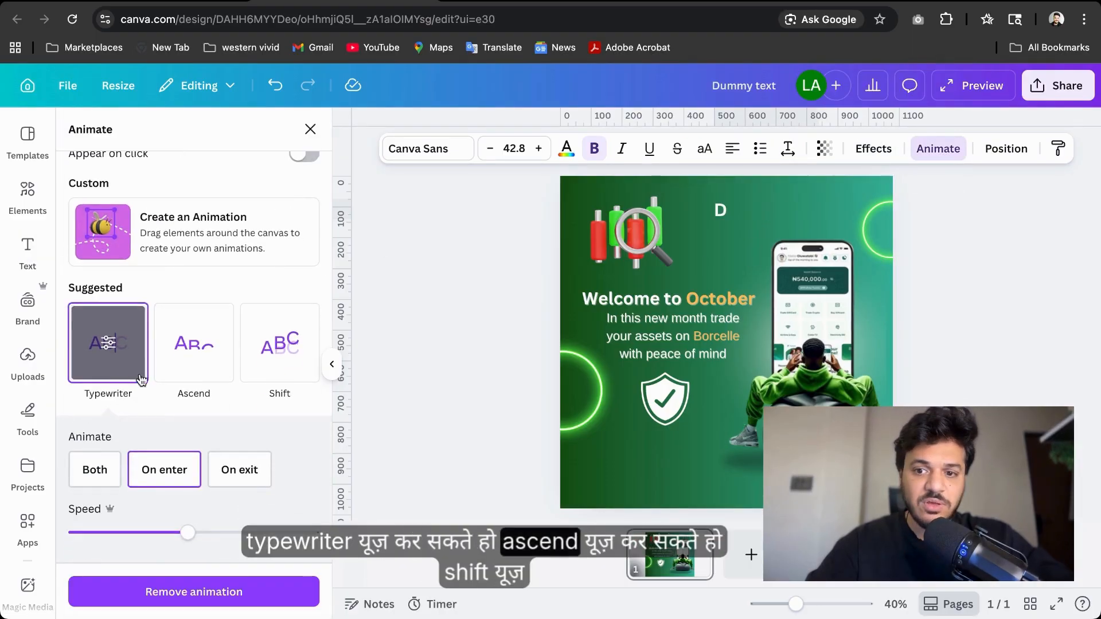
left_click(178, 361)
left_click(278, 247)
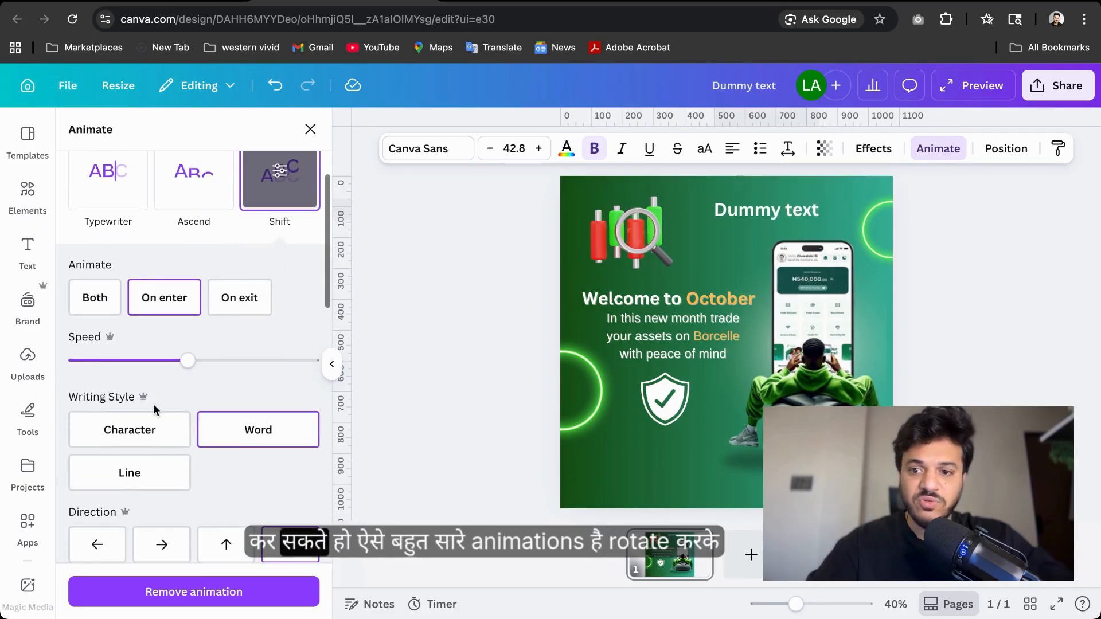
Add the Rotate add-on effect, remove the animation, and choose another text animation from the list
scroll(172, 344, "down", 10)
left_click(96, 405)
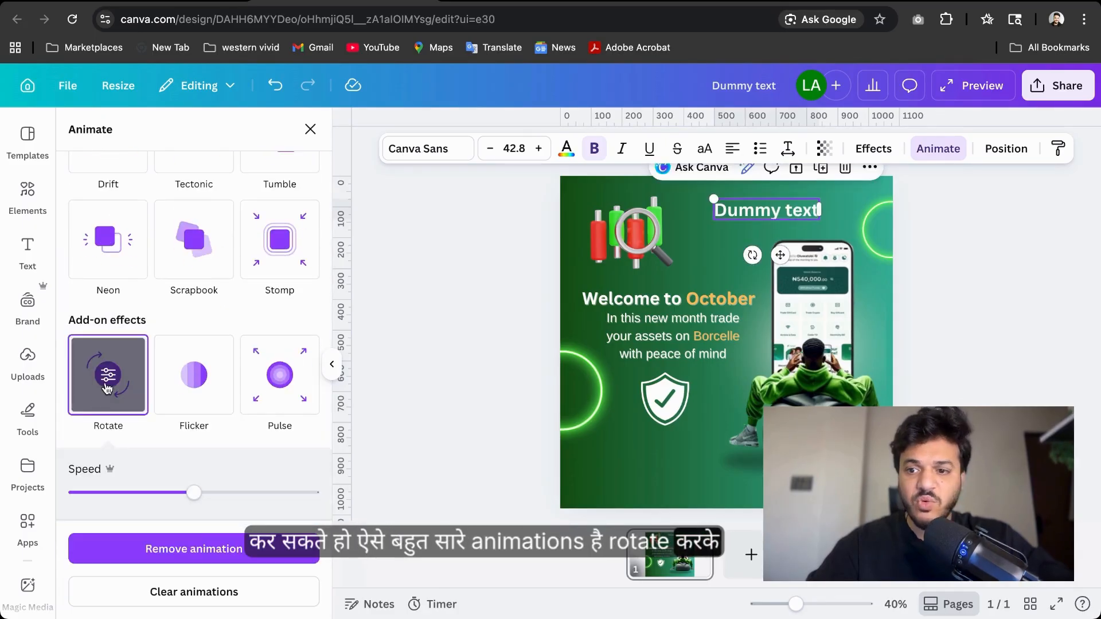
left_click(204, 545)
scroll(99, 297, "down", 3)
left_click(109, 321)
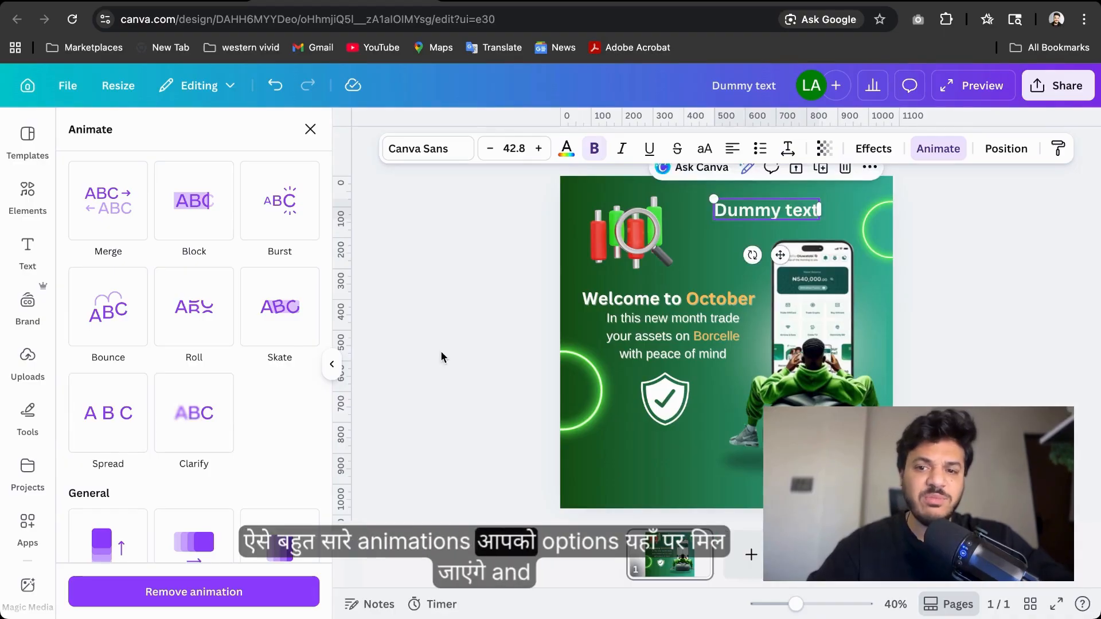
scroll(69, 322, "up", 10)
Move the Dummy text onto the phone image, send it to the back, then bring it forward
left_click(991, 163)
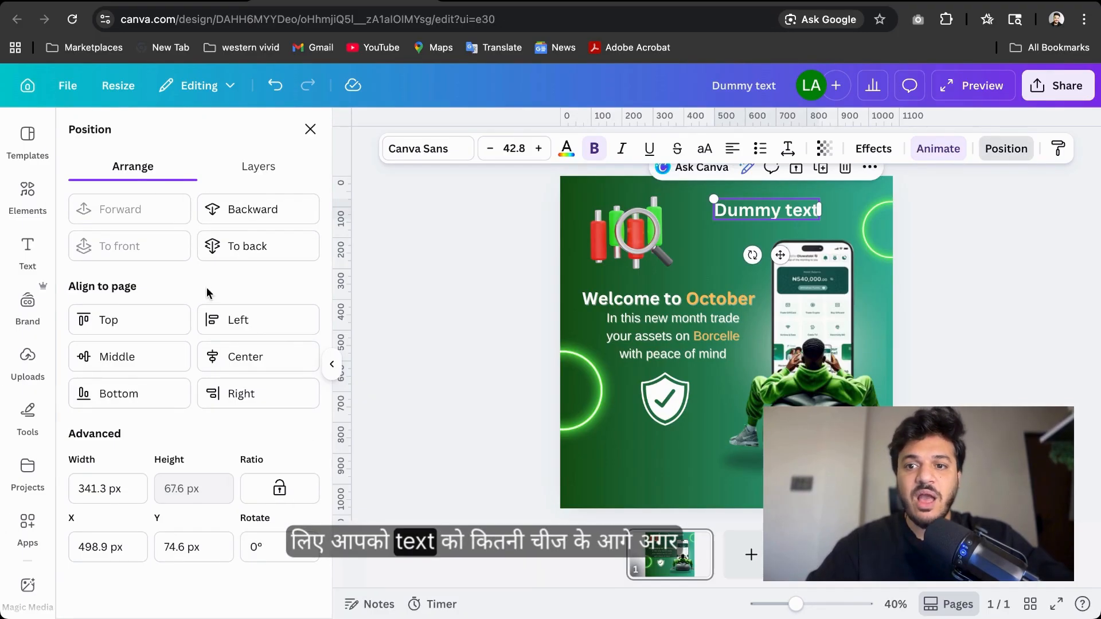
left_click_drag(782, 222, 790, 269)
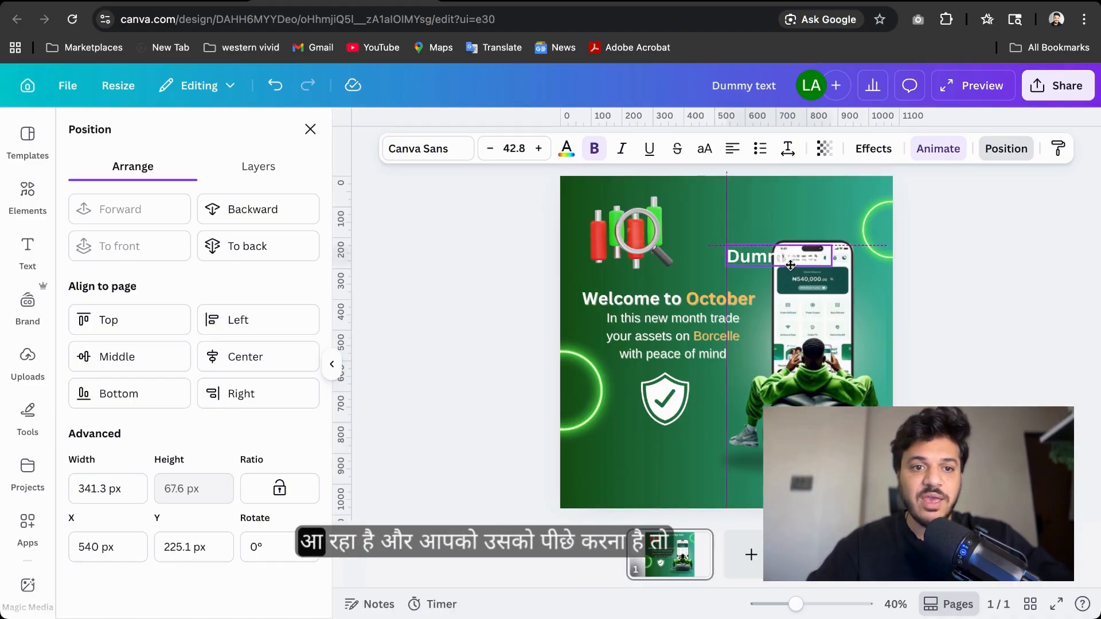
left_click(249, 247)
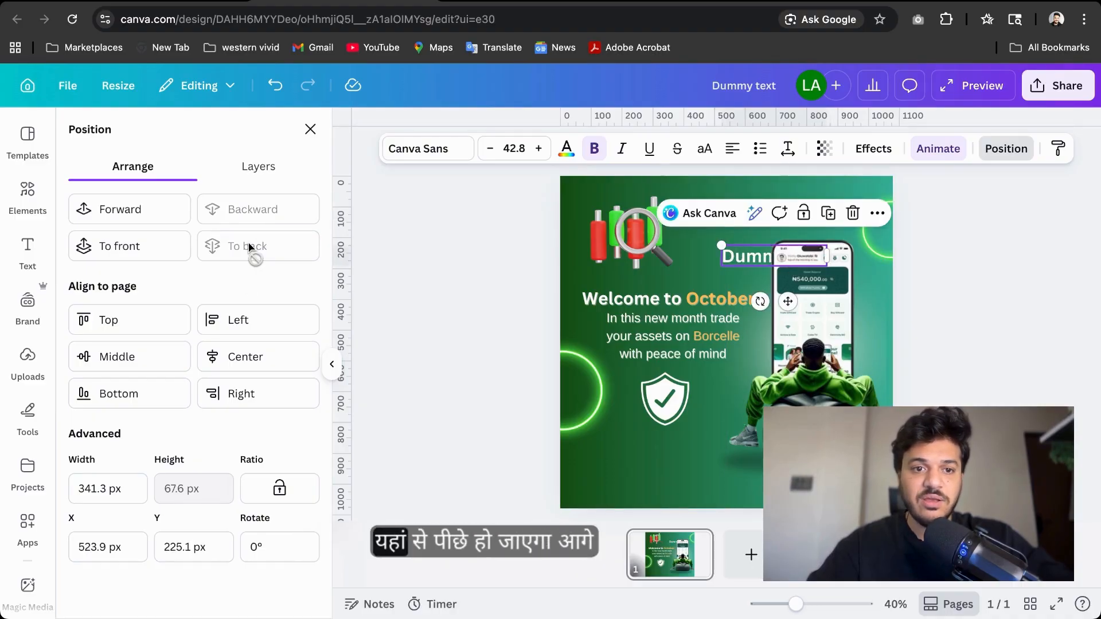
left_click(134, 210)
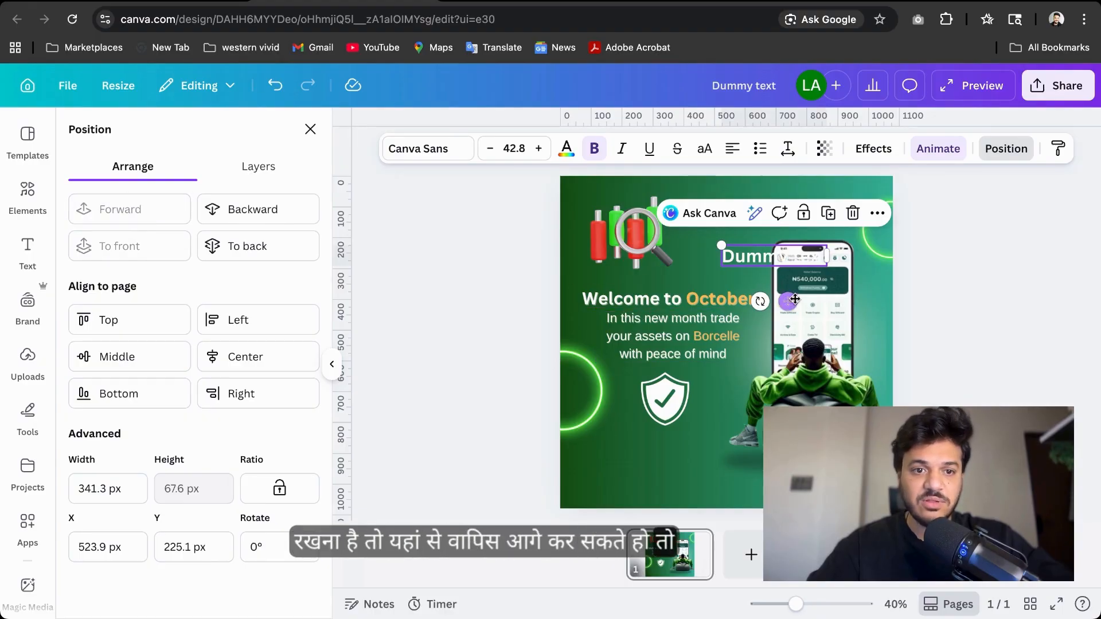
Move the Dummy text back up and align it to the page centre, middle, then top
left_click_drag(756, 265, 726, 229)
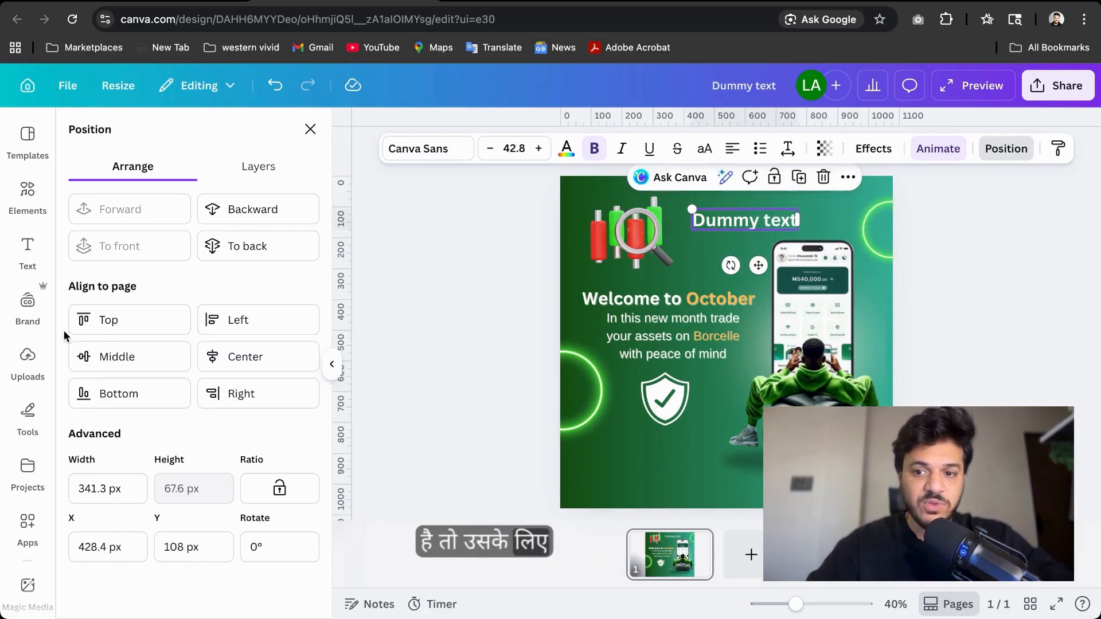
left_click(230, 358)
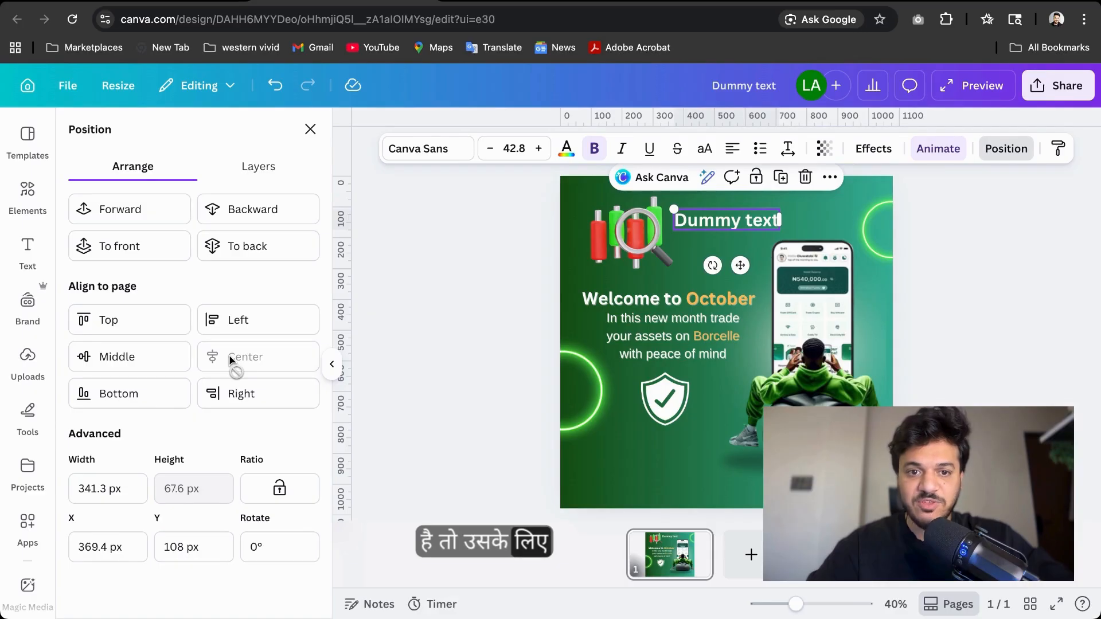
left_click(118, 358)
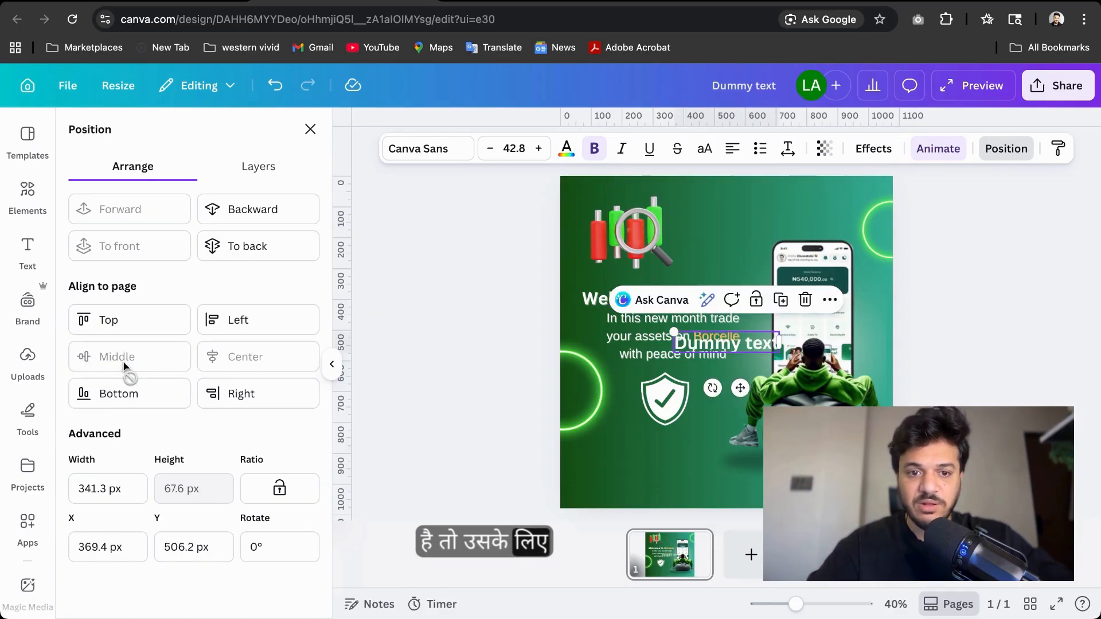
left_click(129, 319)
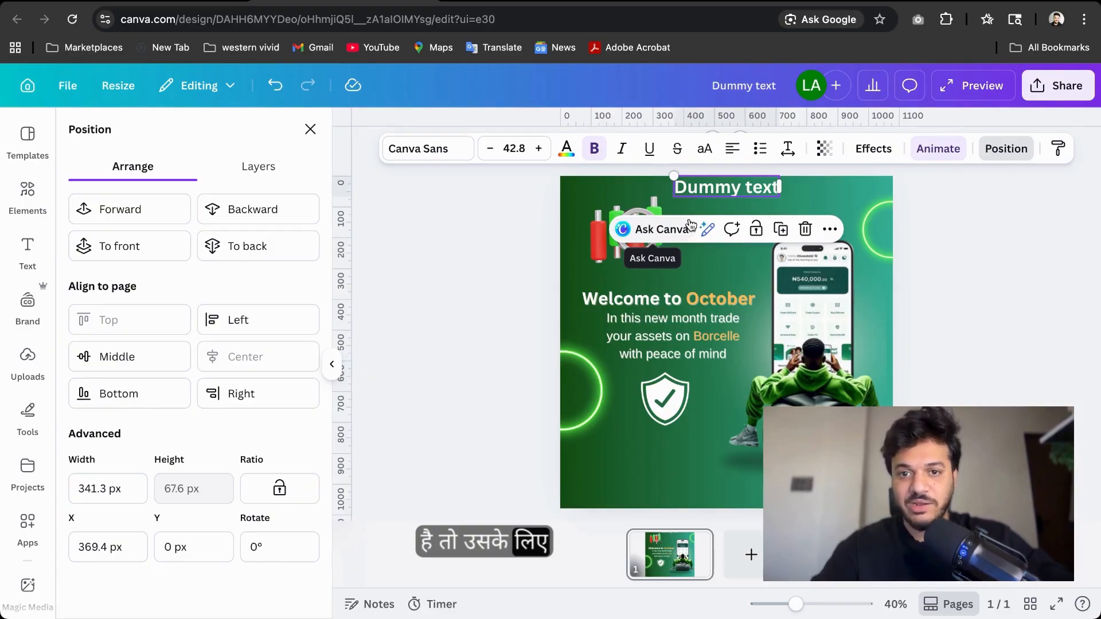
Inspect the layer order and drag the phone image's layer within the layers list
left_click(247, 167)
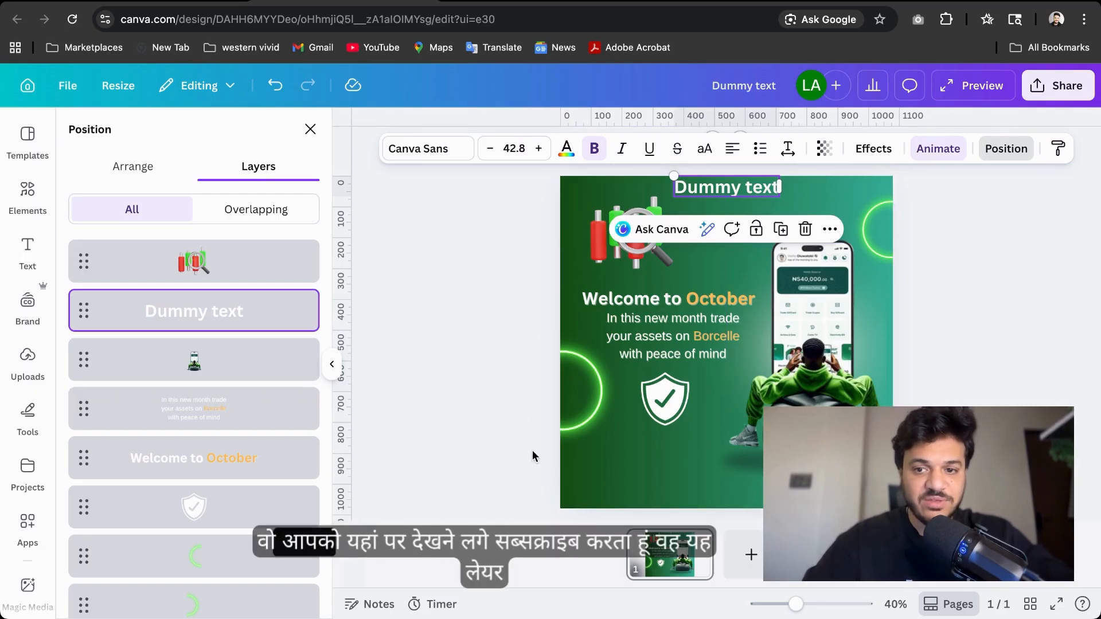
left_click(742, 427)
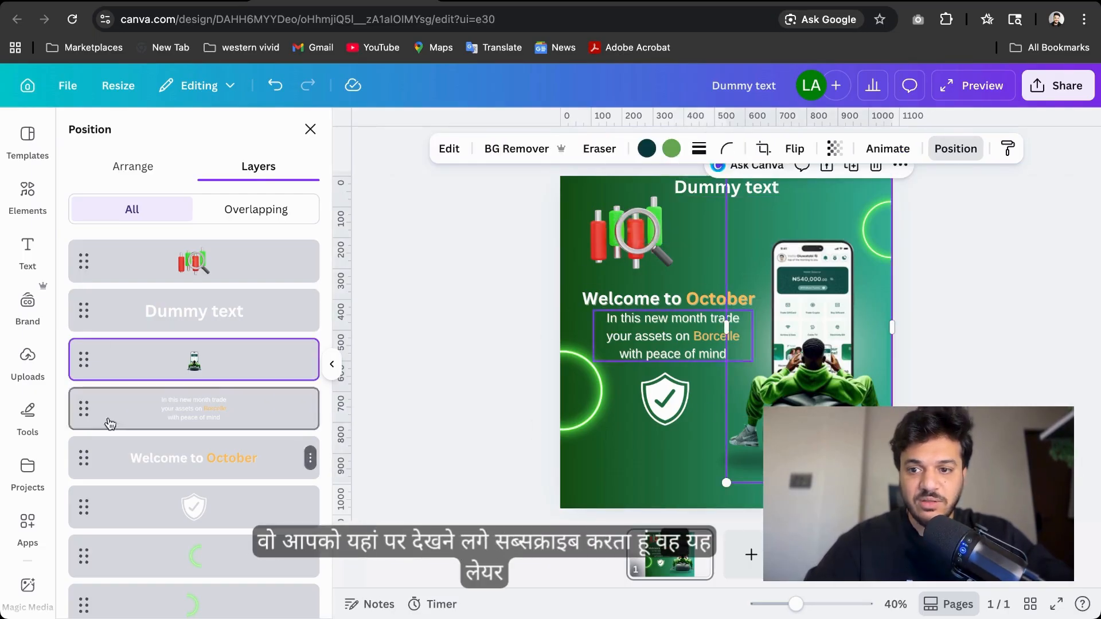
mouse_move(130, 359)
left_mouse_down()
mouse_move(128, 290)
mouse_move(133, 462)
mouse_move(140, 366)
left_mouse_up()
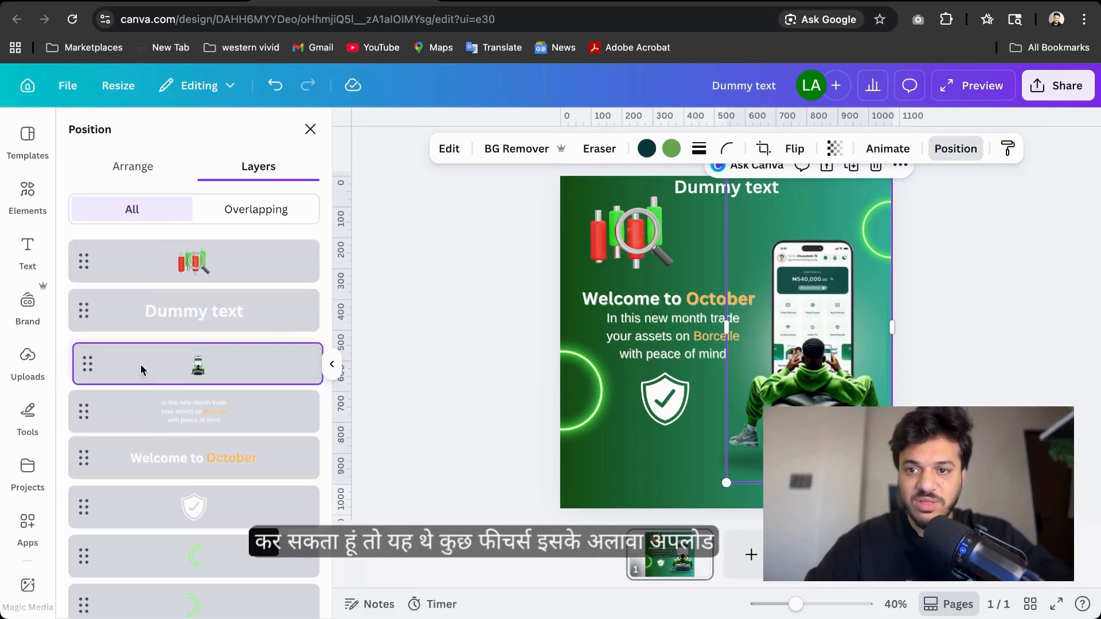
Open Uploads and browse the Images, Videos, Audio, Designs and Folders collections
left_click(27, 252)
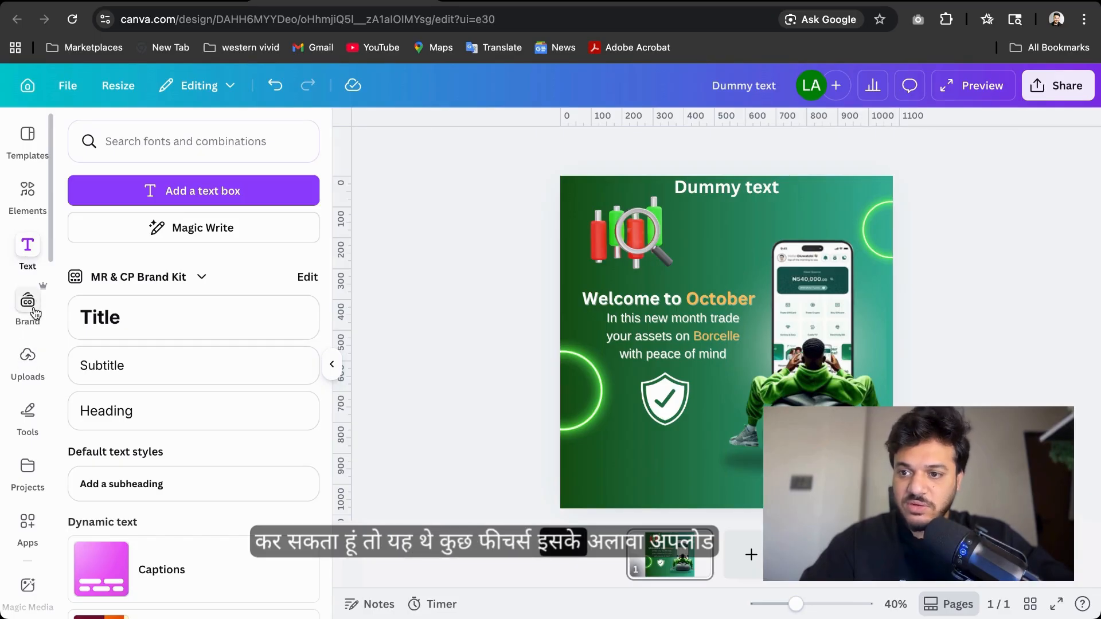
left_click(34, 377)
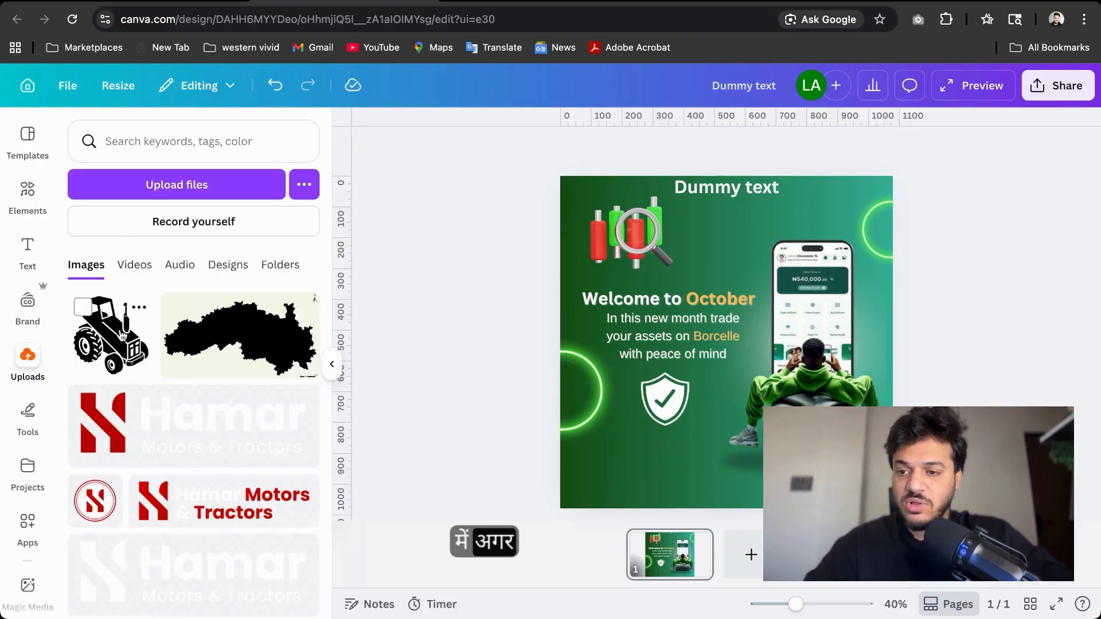
left_click(135, 274)
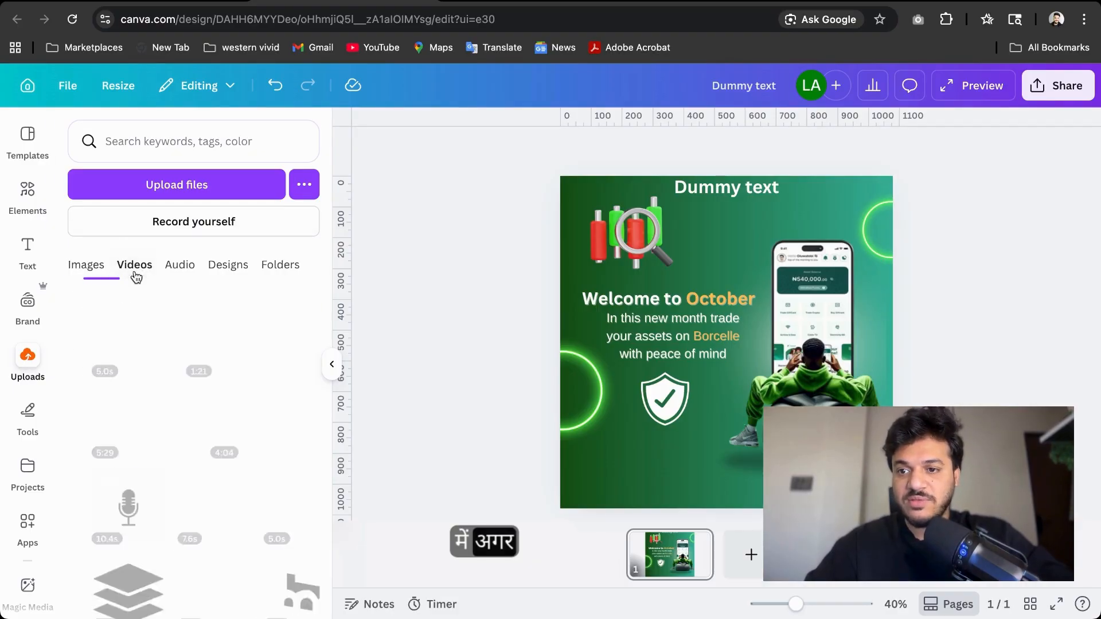
left_click(179, 275)
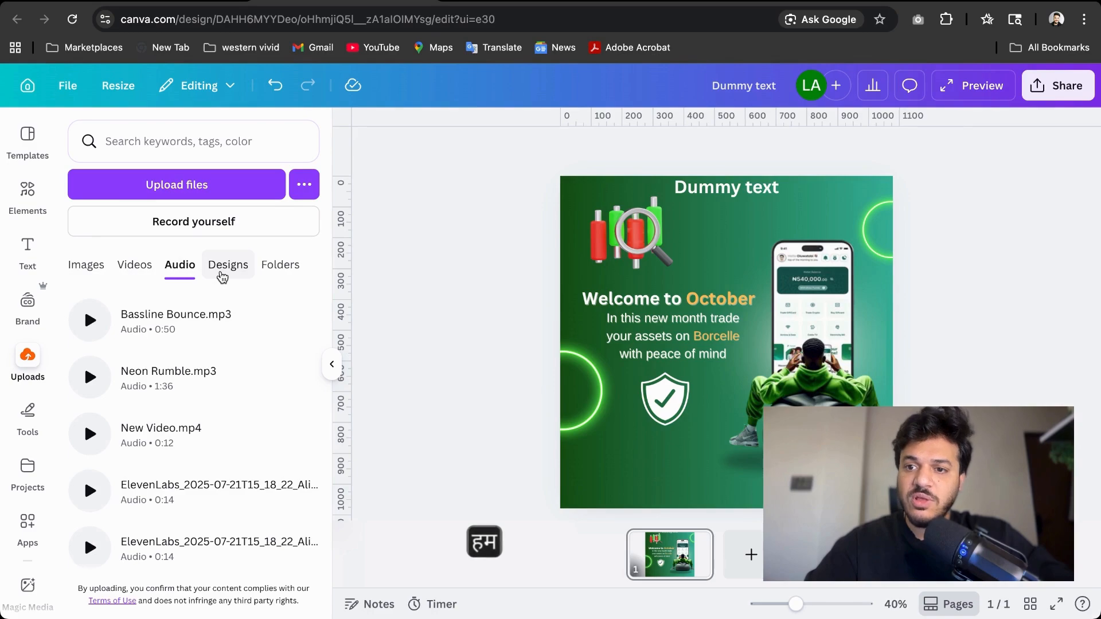
left_click(223, 274)
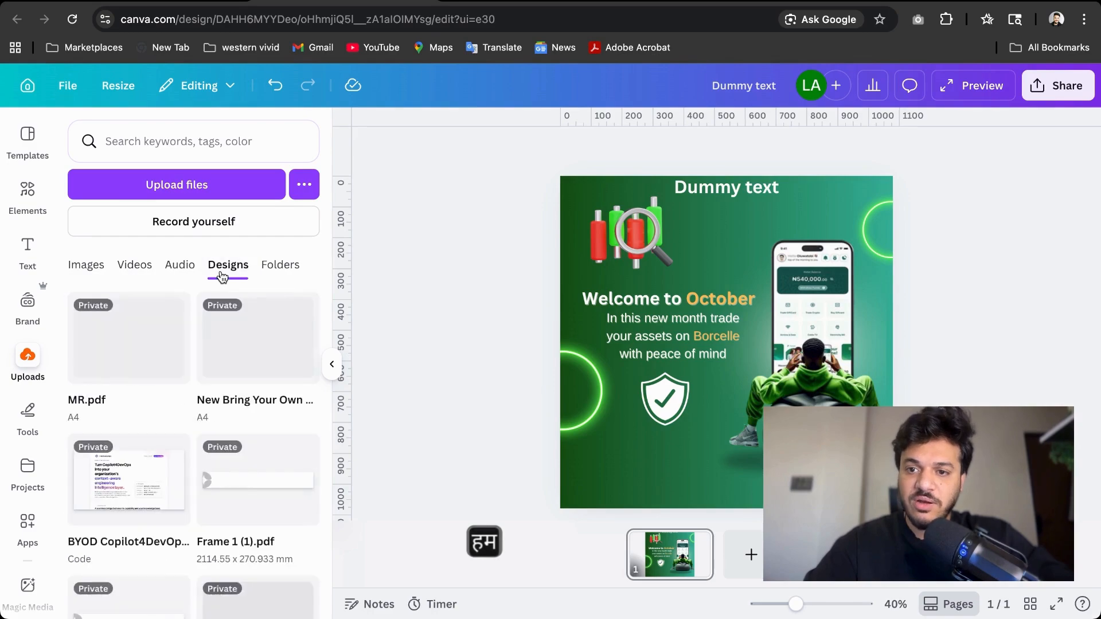
left_click(269, 273)
left_click(76, 271)
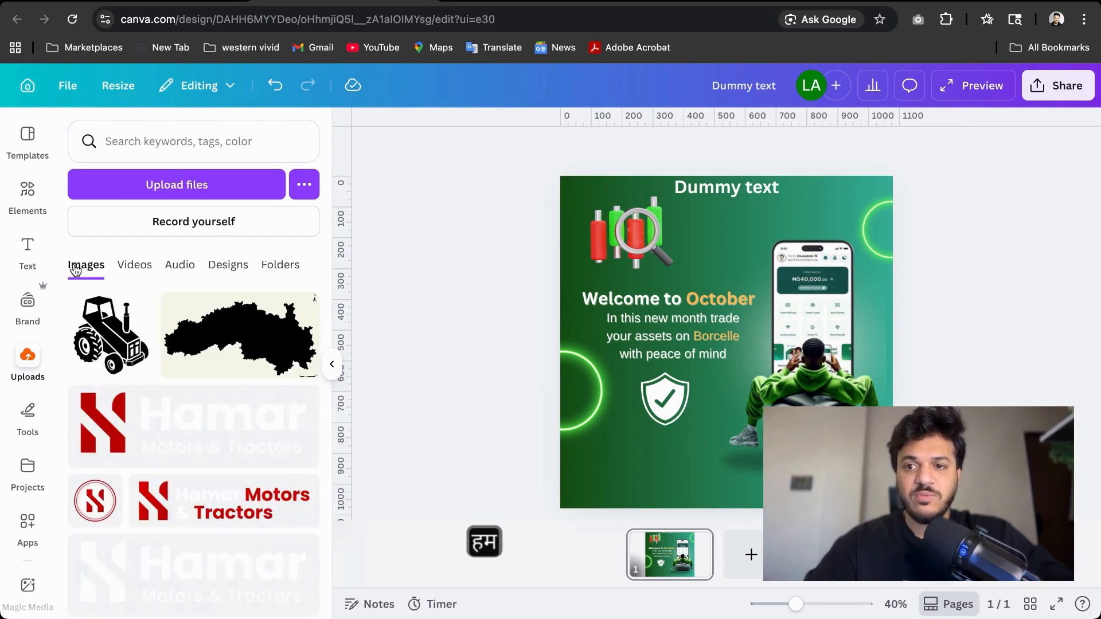
Open the upload file picker, browse the local logo files, and cancel it
left_click(171, 188)
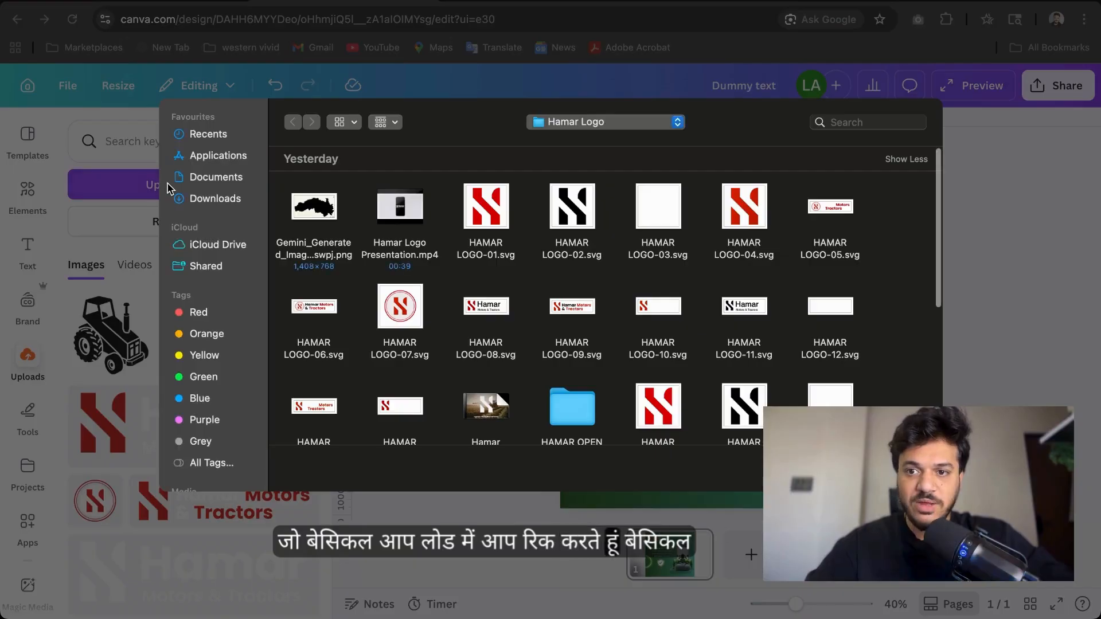
scroll(502, 335, "down", 5)
scroll(502, 334, "up", 10)
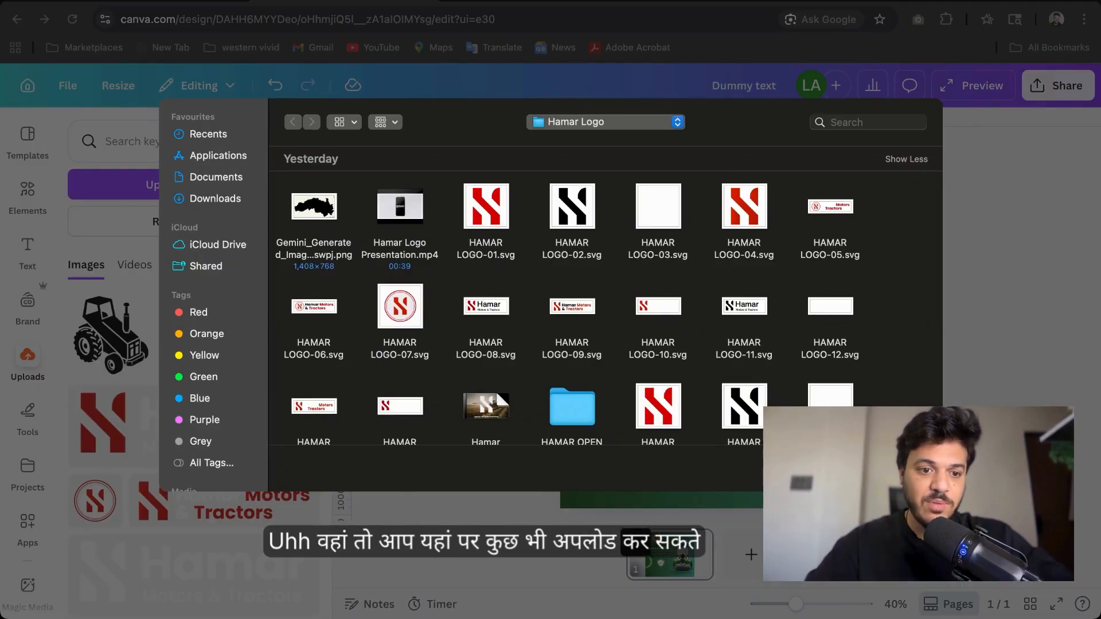
key("Escape")
Add a yellow sticky note from Tools, move it above the Welcome heading, and enter placeholder text in it
left_click(27, 412)
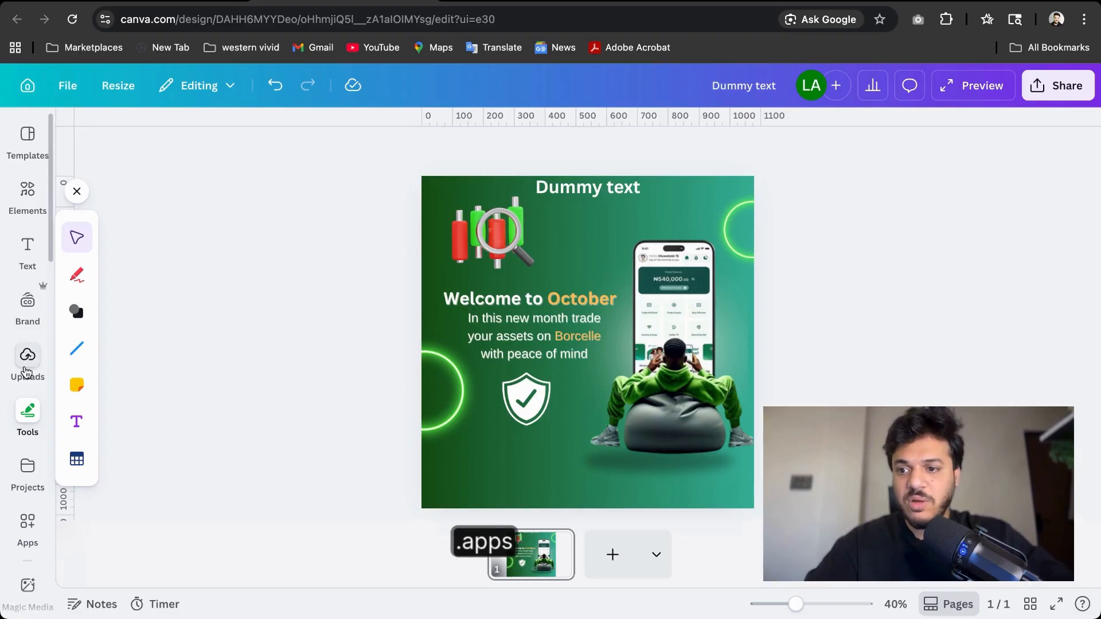
scroll(26, 373, "down", 2)
left_click(76, 384)
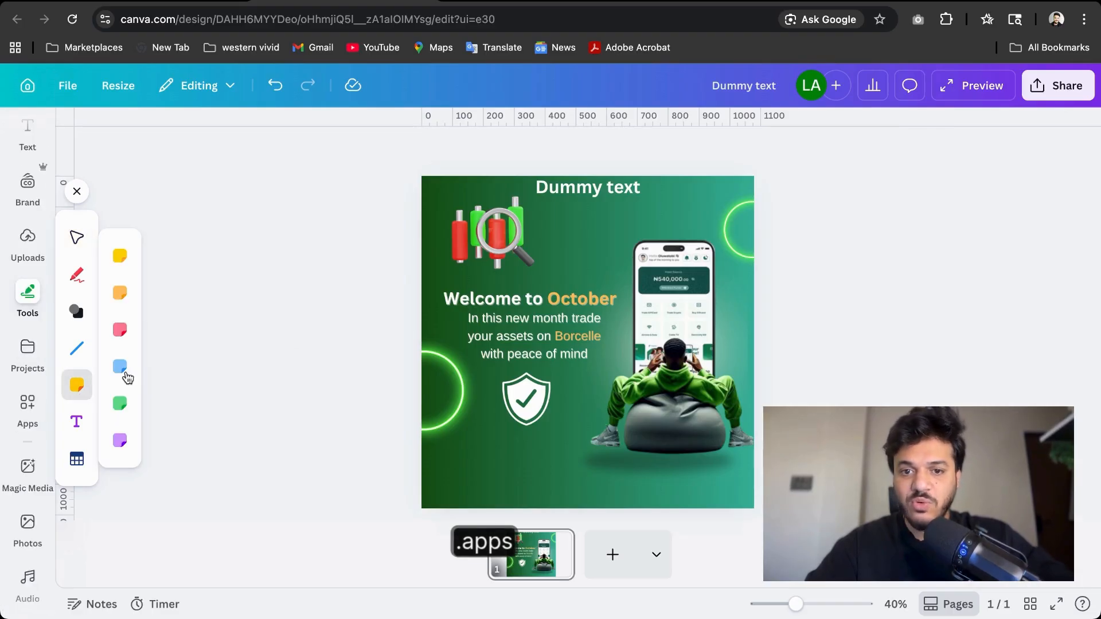
left_click(119, 256)
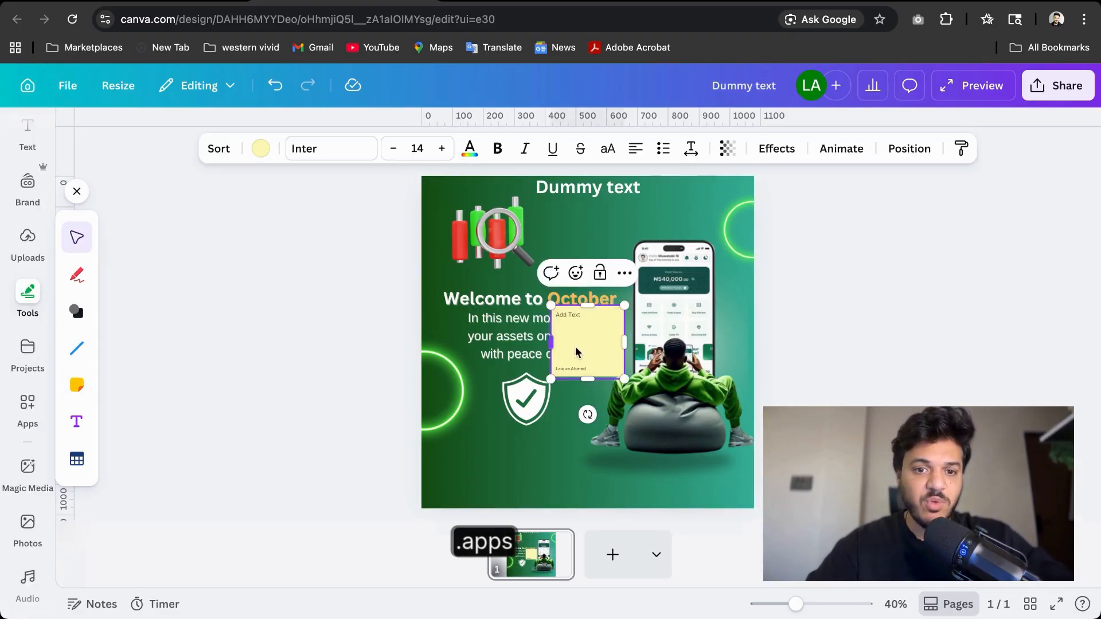
left_click_drag(586, 355, 589, 279)
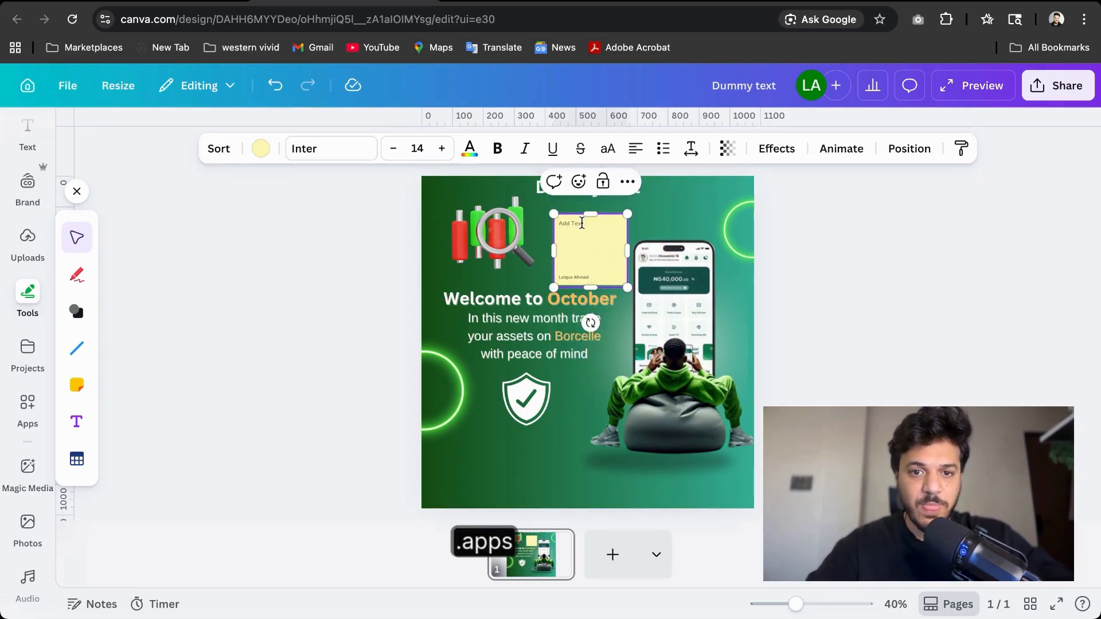
left_click(582, 223)
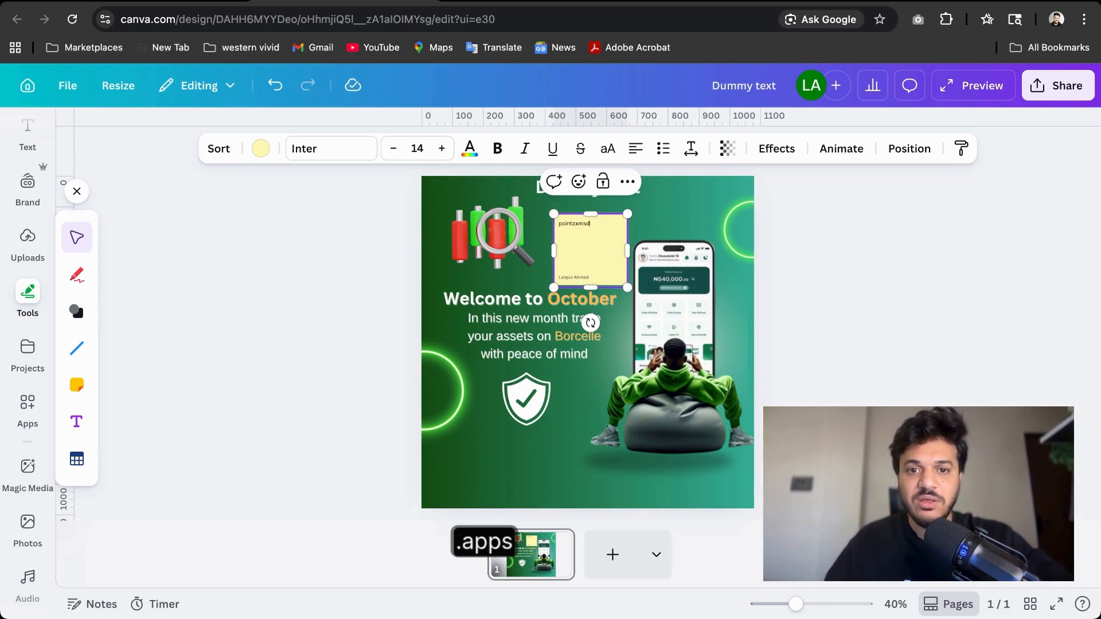
left_click(260, 284)
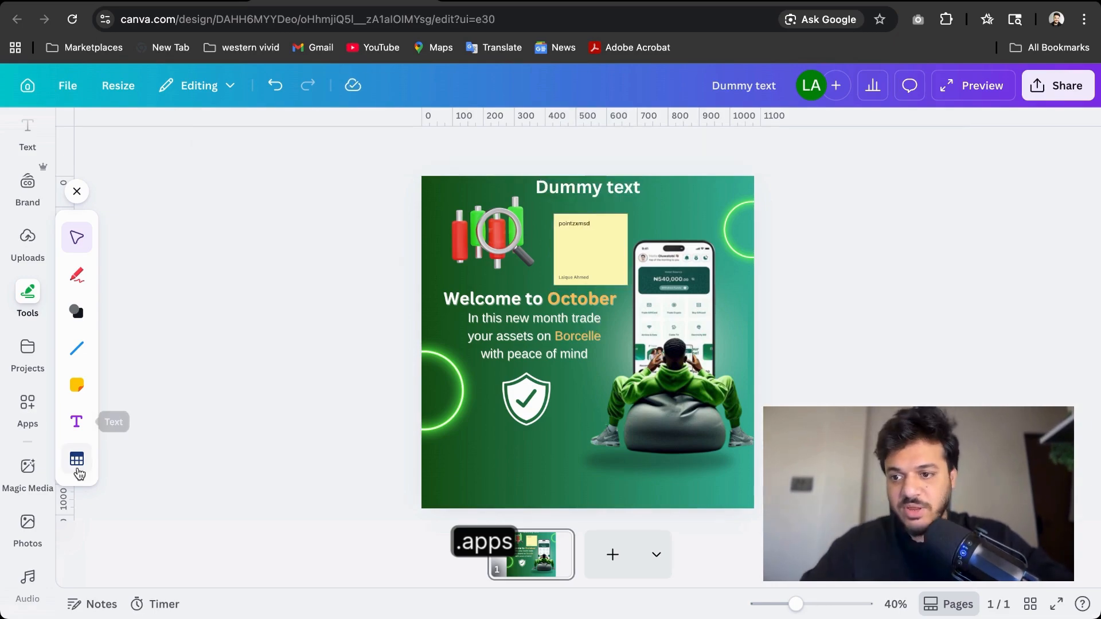
Add a paragraph text box to the design with the Tools text tool
left_click(77, 422)
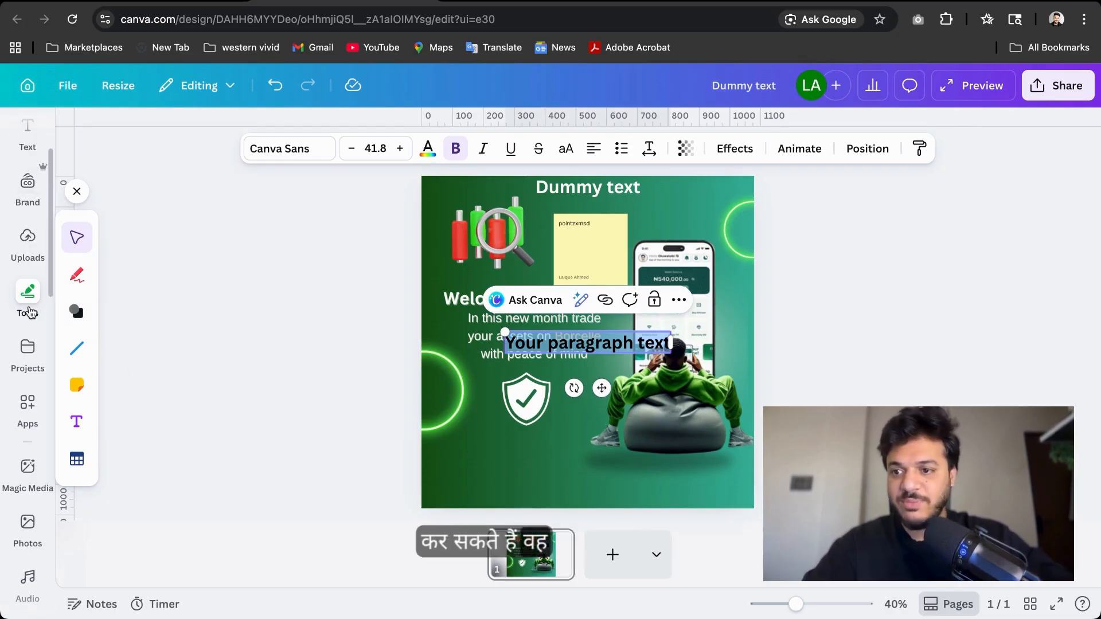
left_click(227, 368)
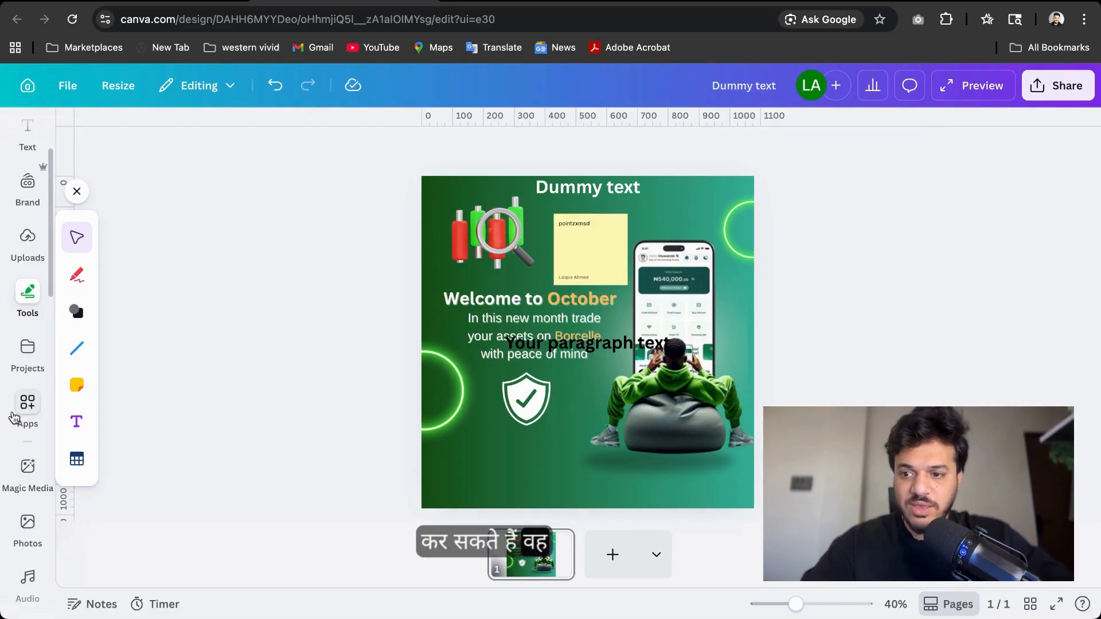
Open Projects and browse the saved designs and folders
scroll(17, 417, "down", 2)
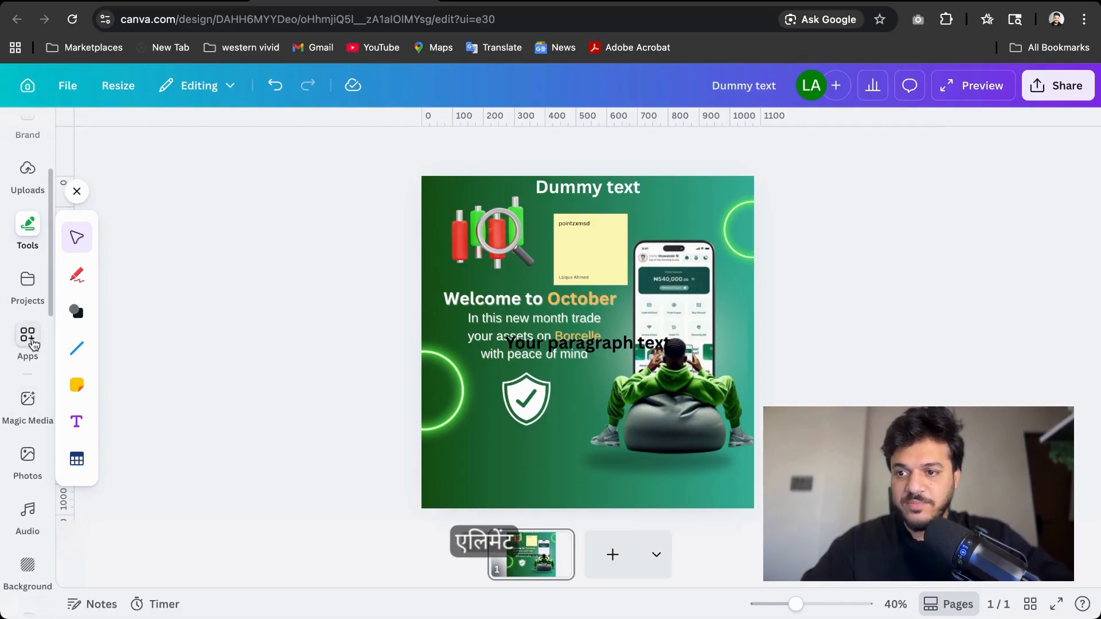
left_click(30, 306)
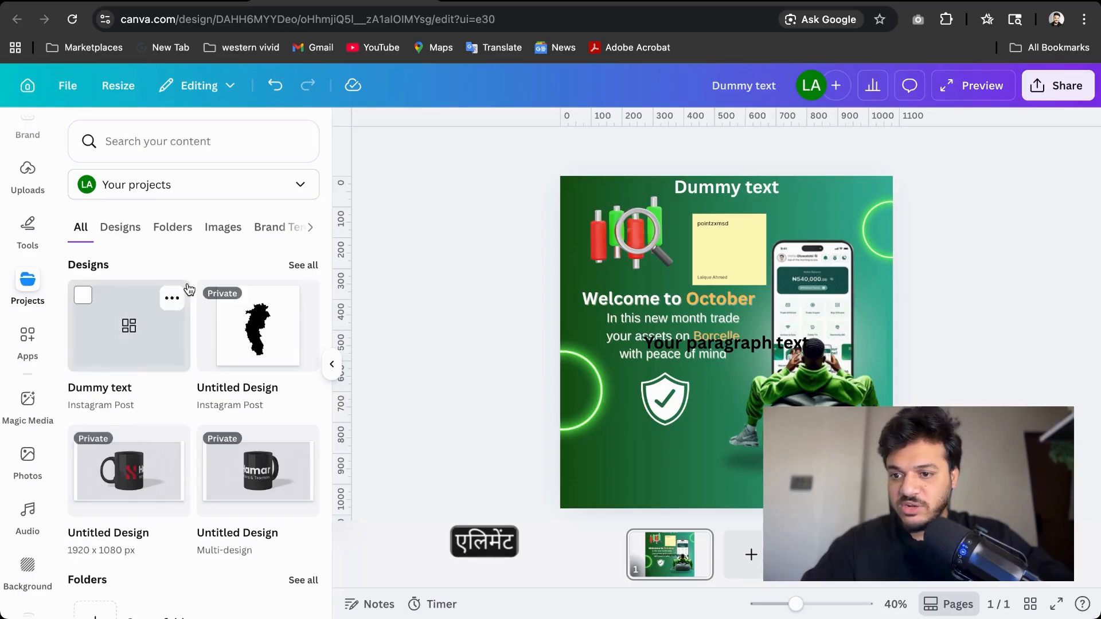
scroll(185, 286, "down", 5)
scroll(187, 282, "up", 5)
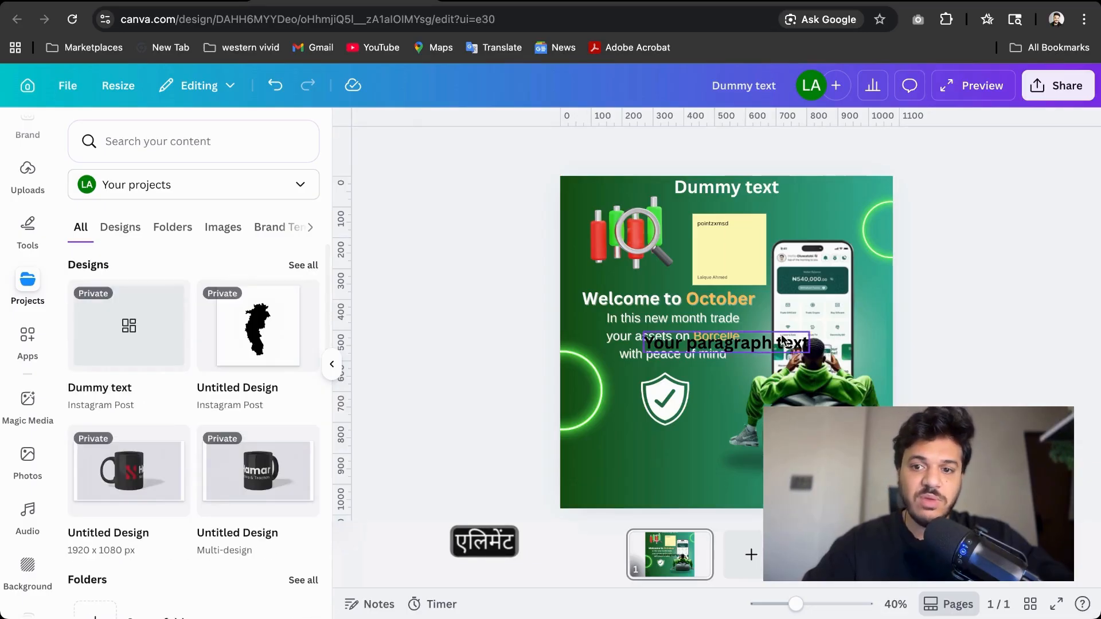
Open Apps, browse the AI generation category, and view the AI Voiceover app's details
left_click(29, 338)
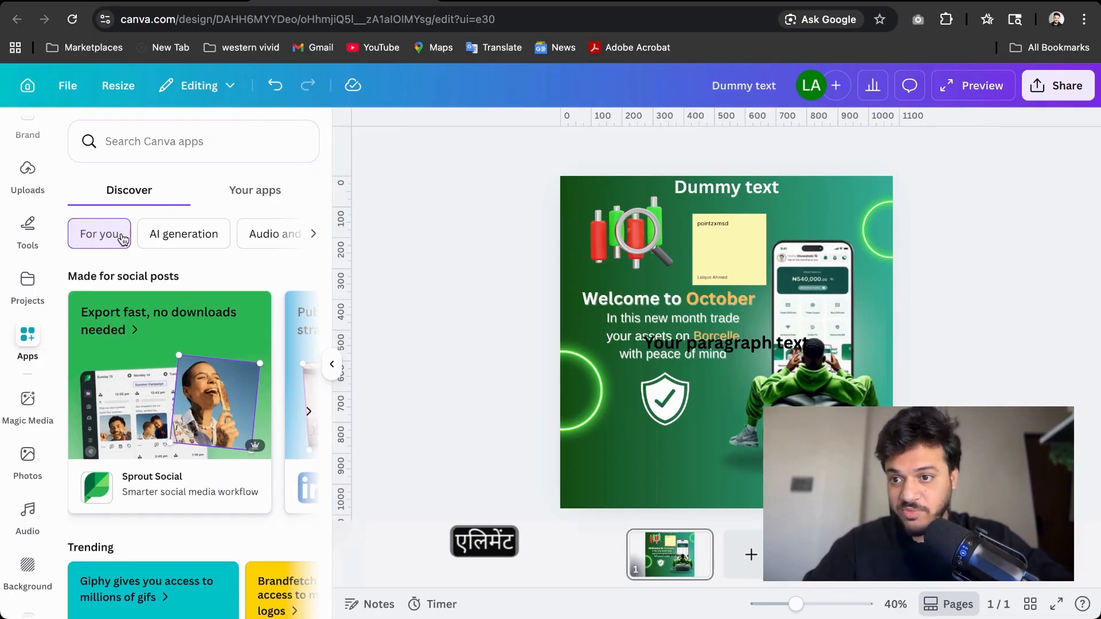
left_click(182, 246)
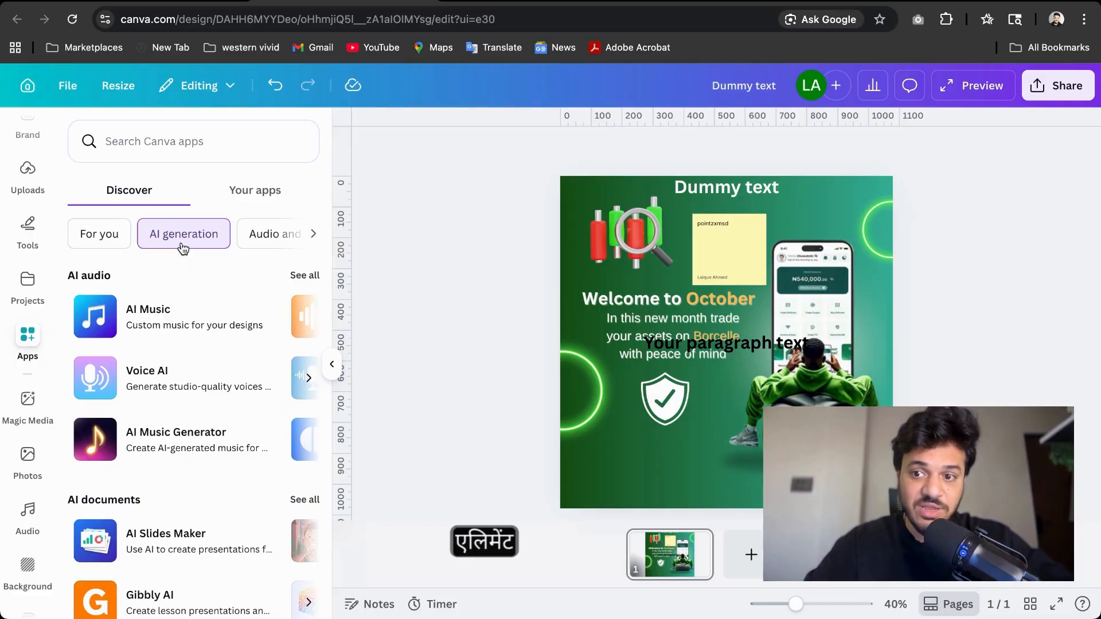
scroll(183, 248, "right", 3)
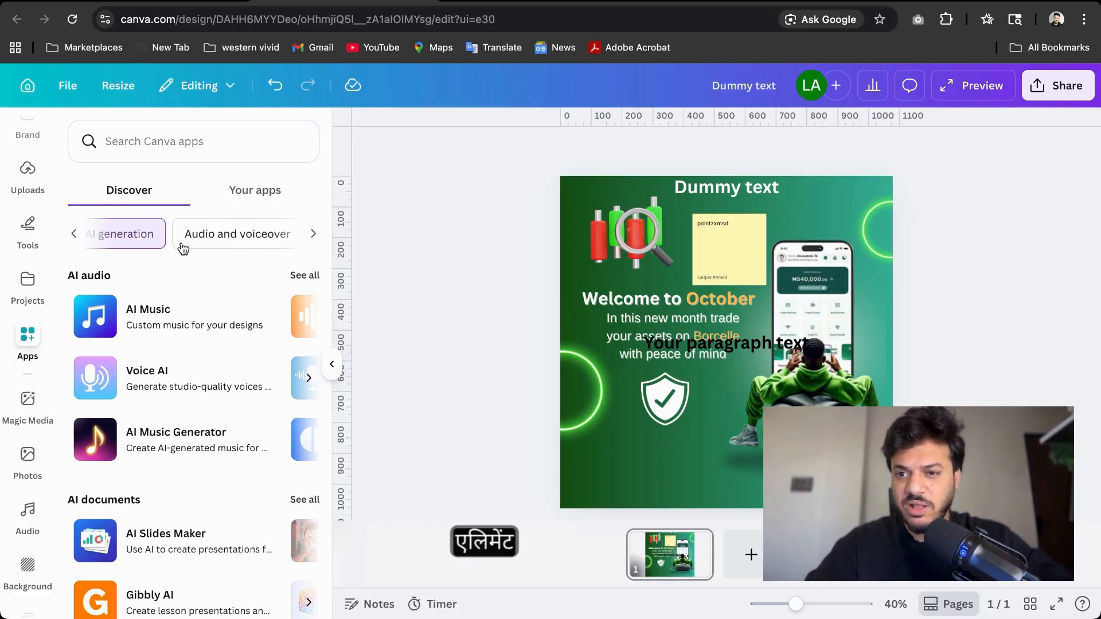
scroll(175, 321, "down", 2)
scroll(160, 386, "right", 5)
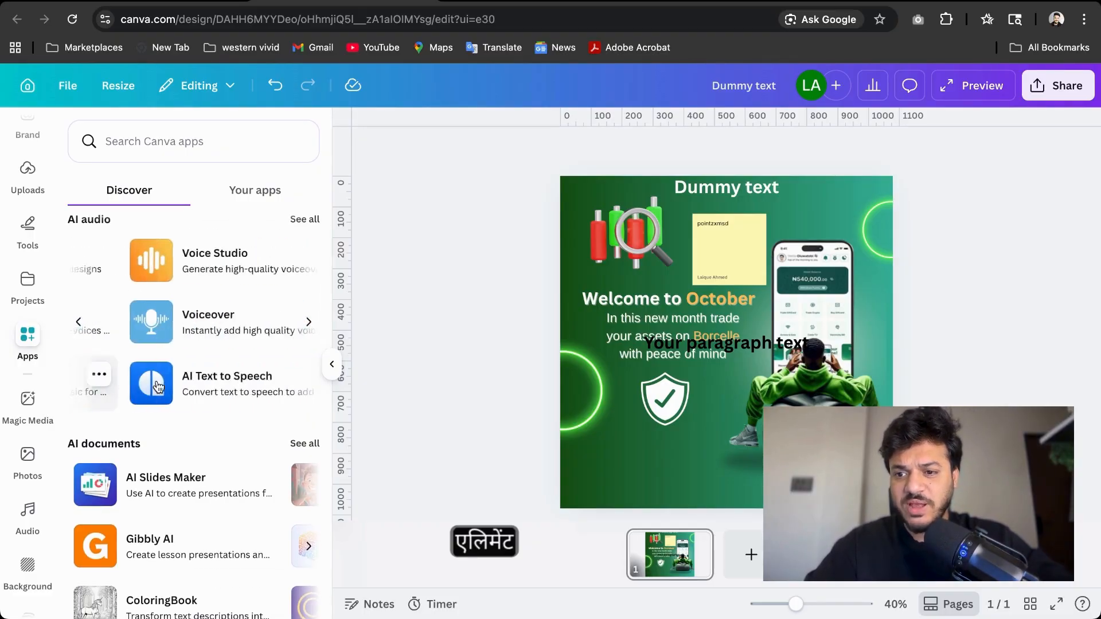
scroll(177, 486, "down", 3)
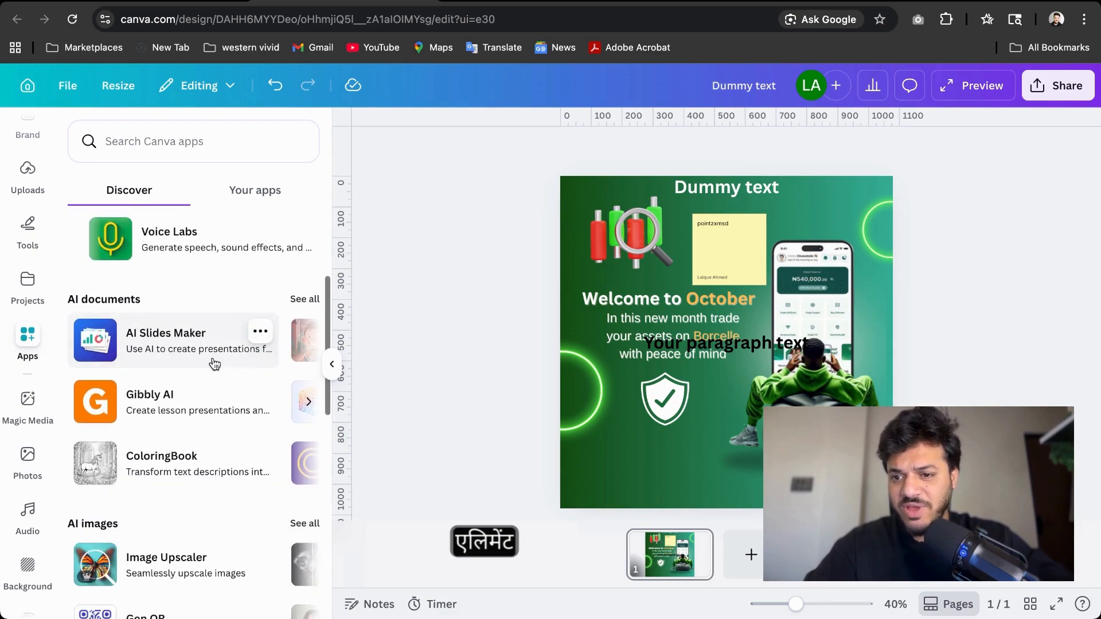
scroll(238, 360, "down", 2)
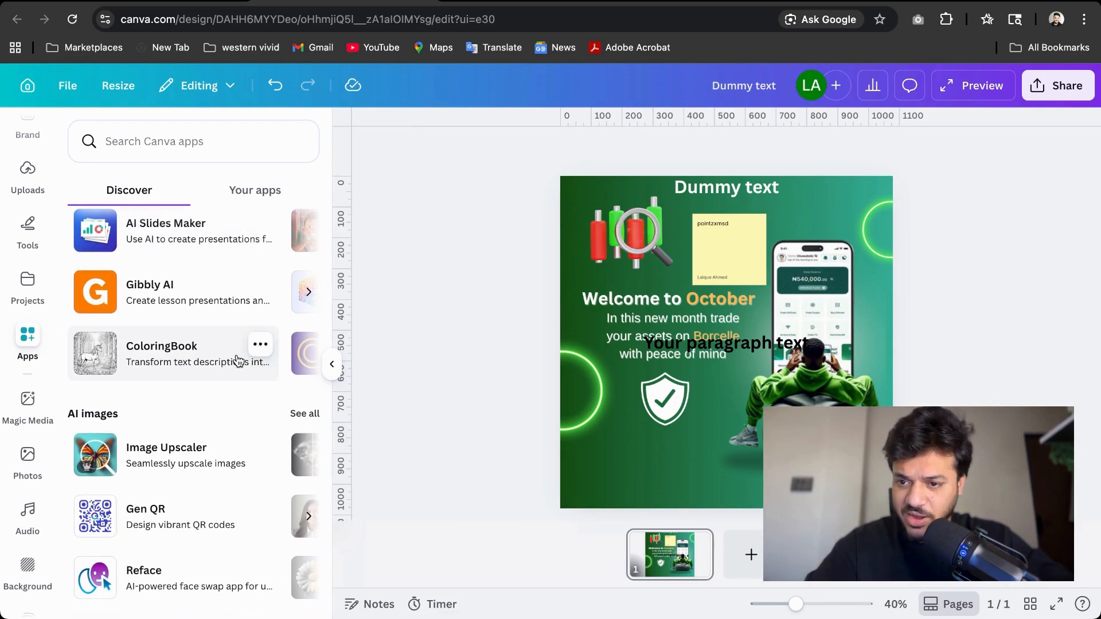
scroll(238, 360, "down", 3)
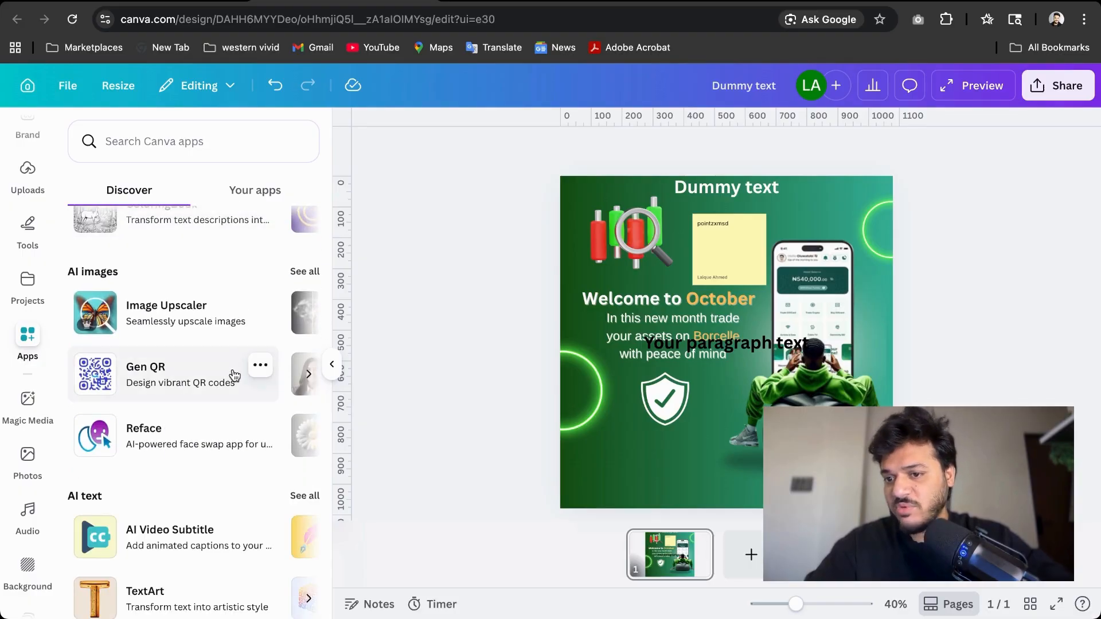
scroll(223, 367, "down", 6)
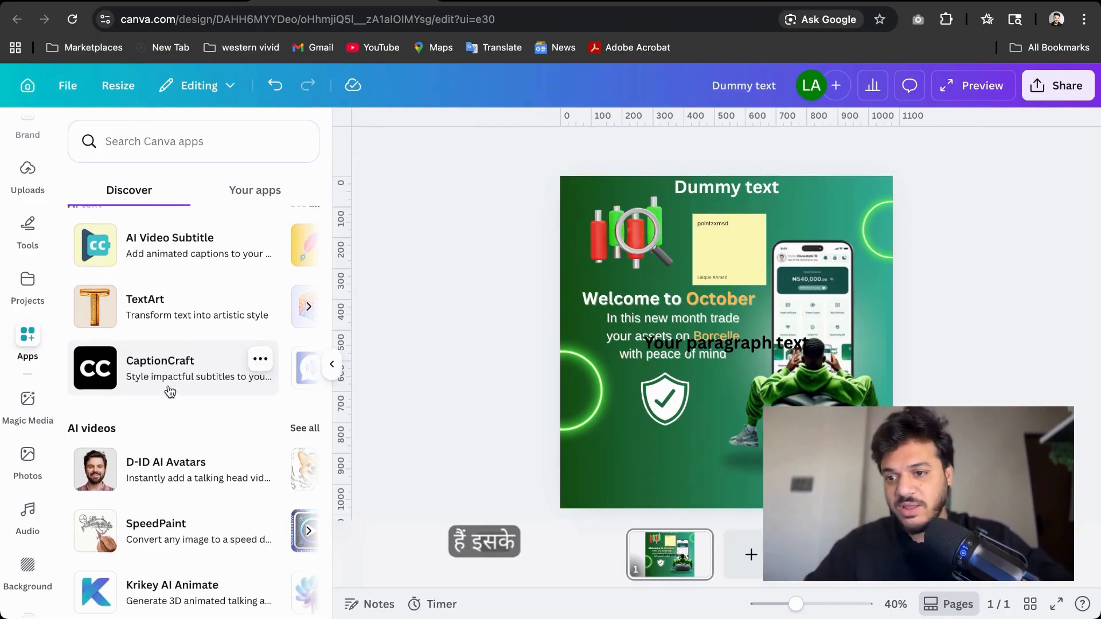
scroll(168, 384, "down", 5)
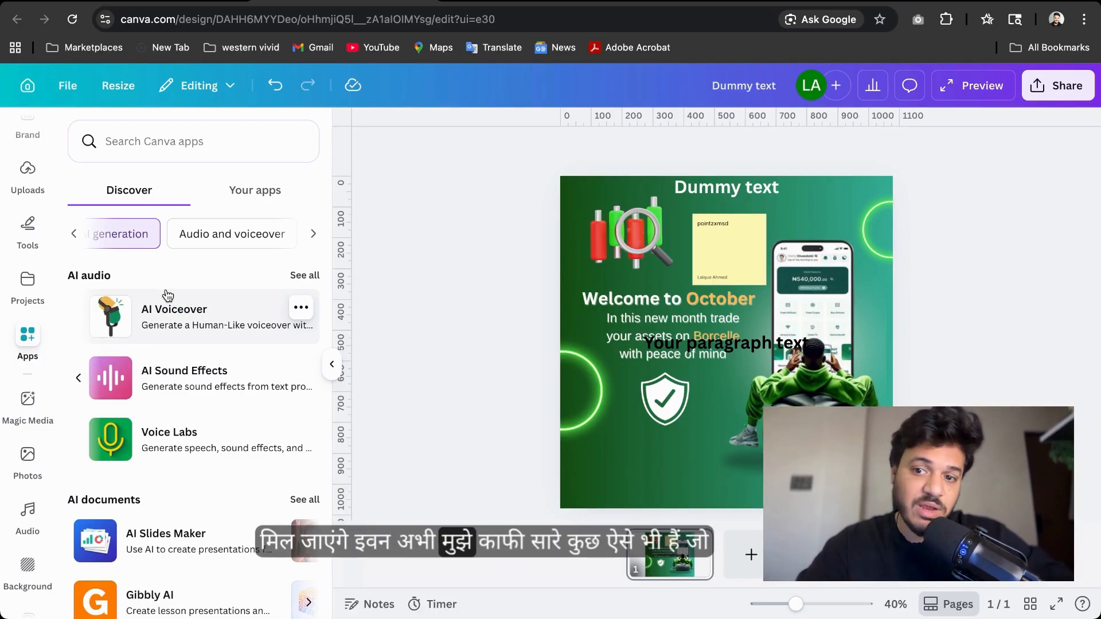
left_click(168, 313)
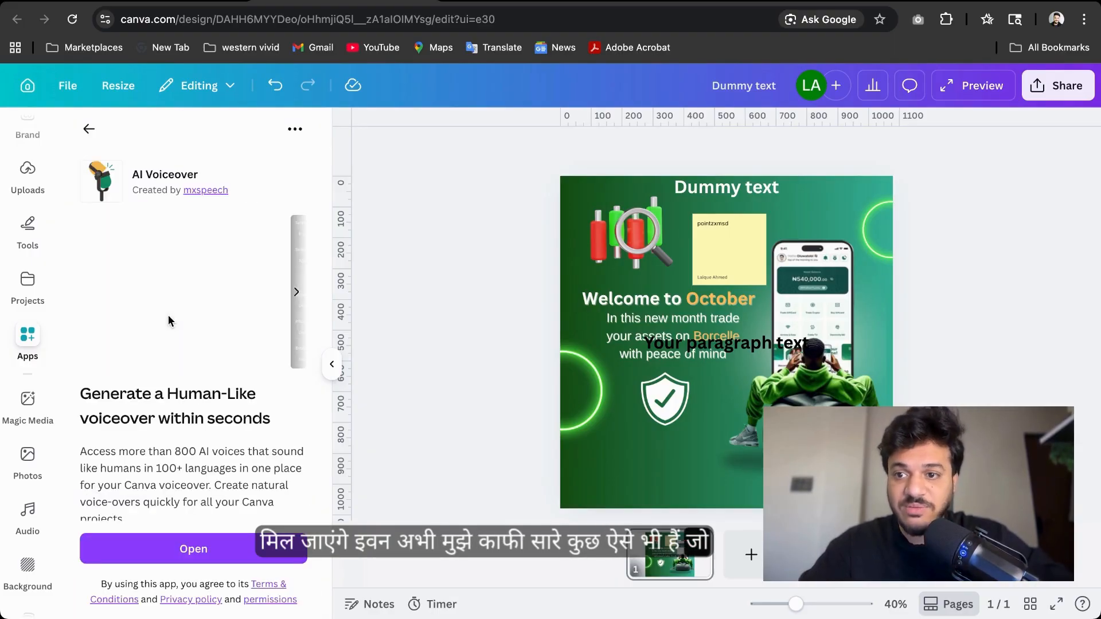
scroll(169, 329, "down", 1)
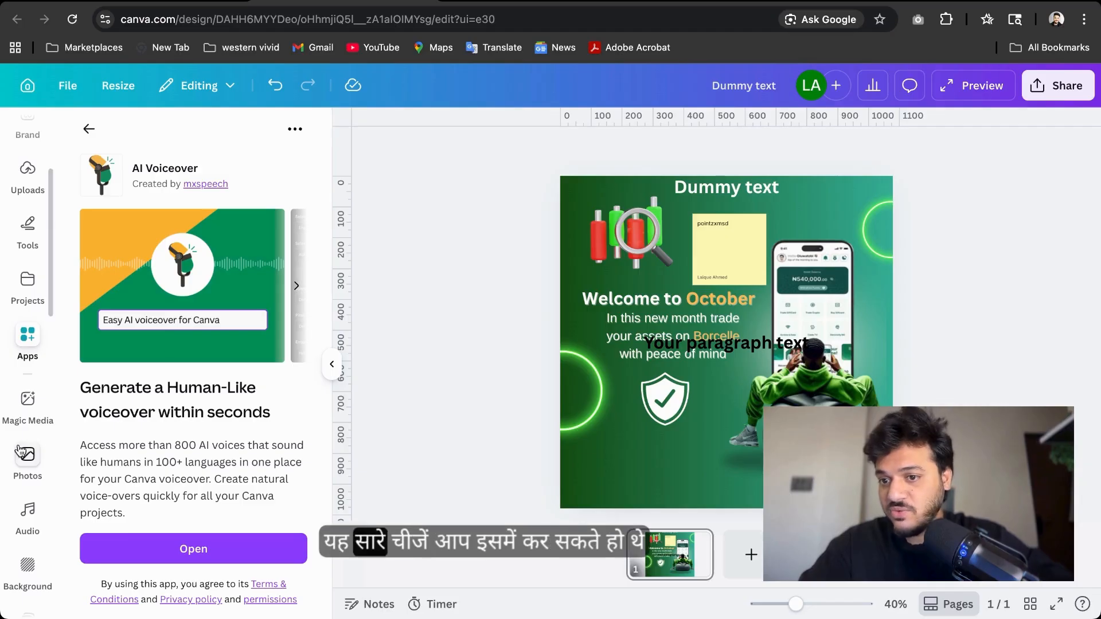
Open Magic Media and view its Images, Graphics, Videos and 3D generation tabs
left_click(26, 394)
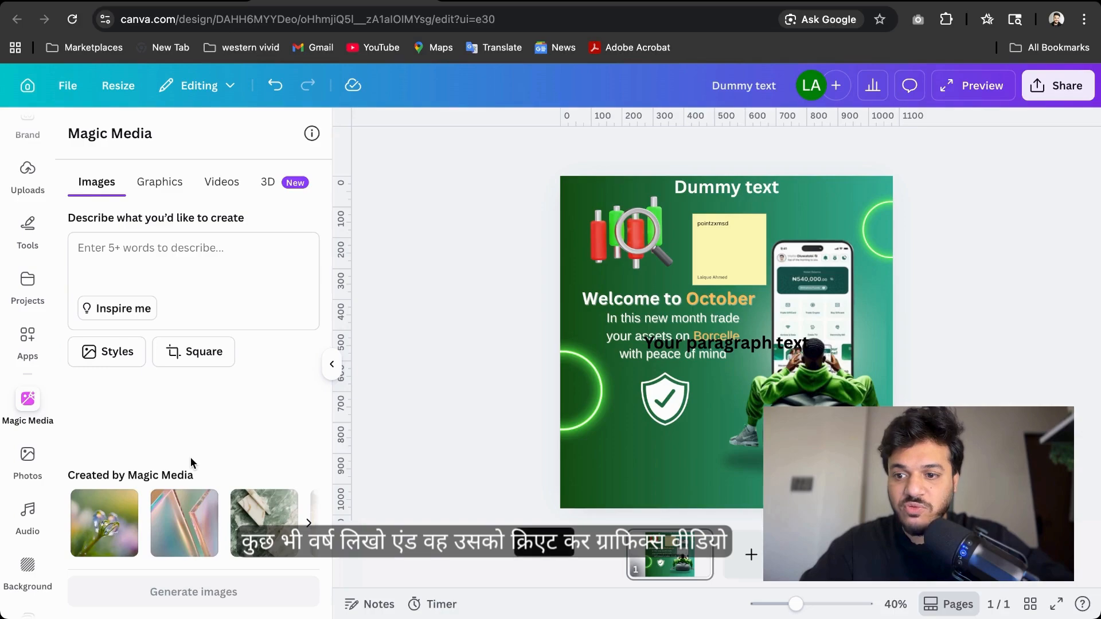
left_click(159, 182)
left_click(221, 182)
left_click(264, 183)
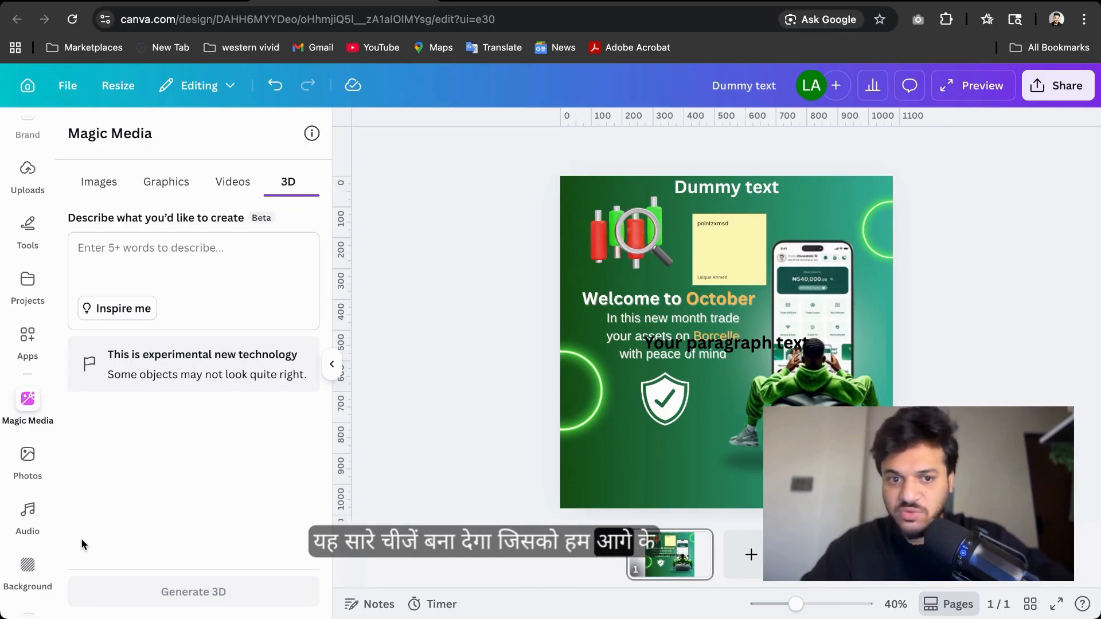
Browse the Photos, Audio and Background panels
left_click(28, 459)
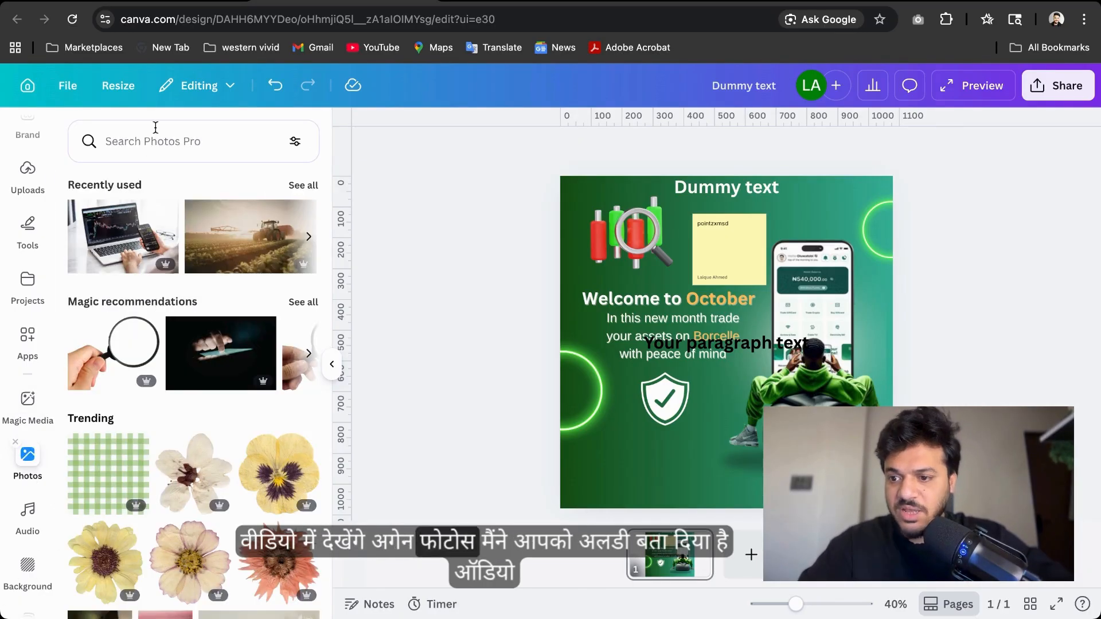
scroll(177, 492, "down", 5)
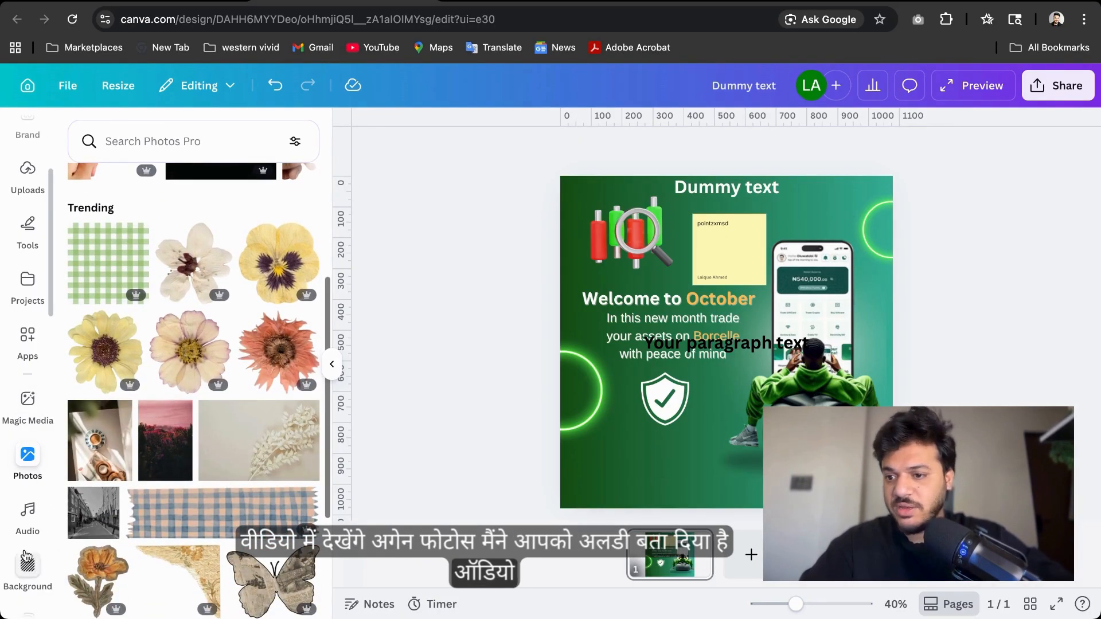
left_click(27, 510)
scroll(27, 505, "down", 2)
left_click(33, 487)
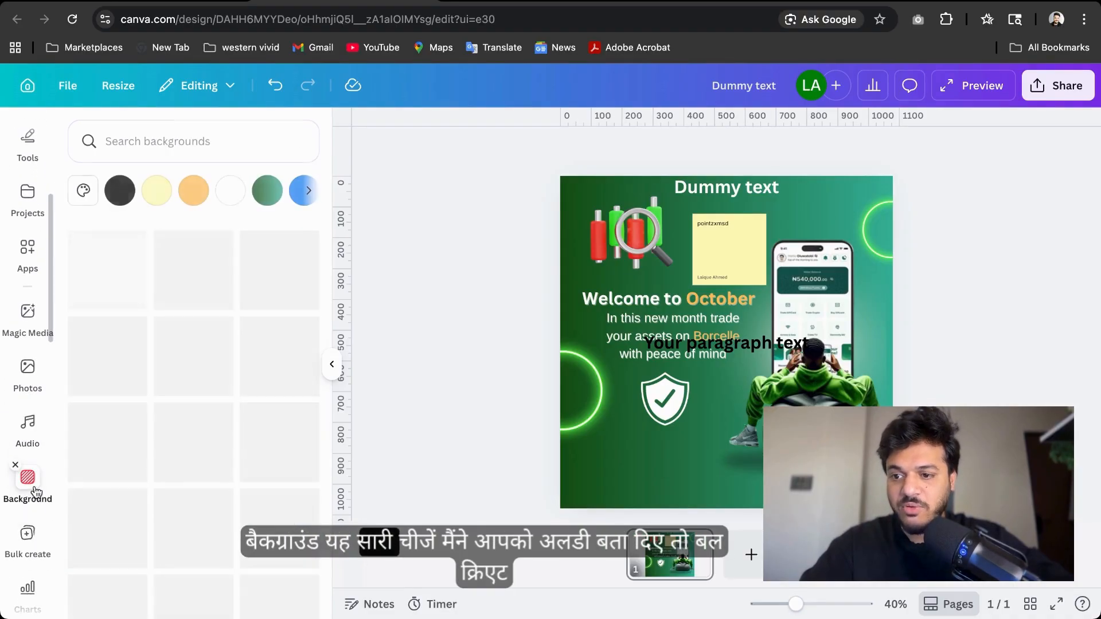
scroll(33, 490, "down", 3)
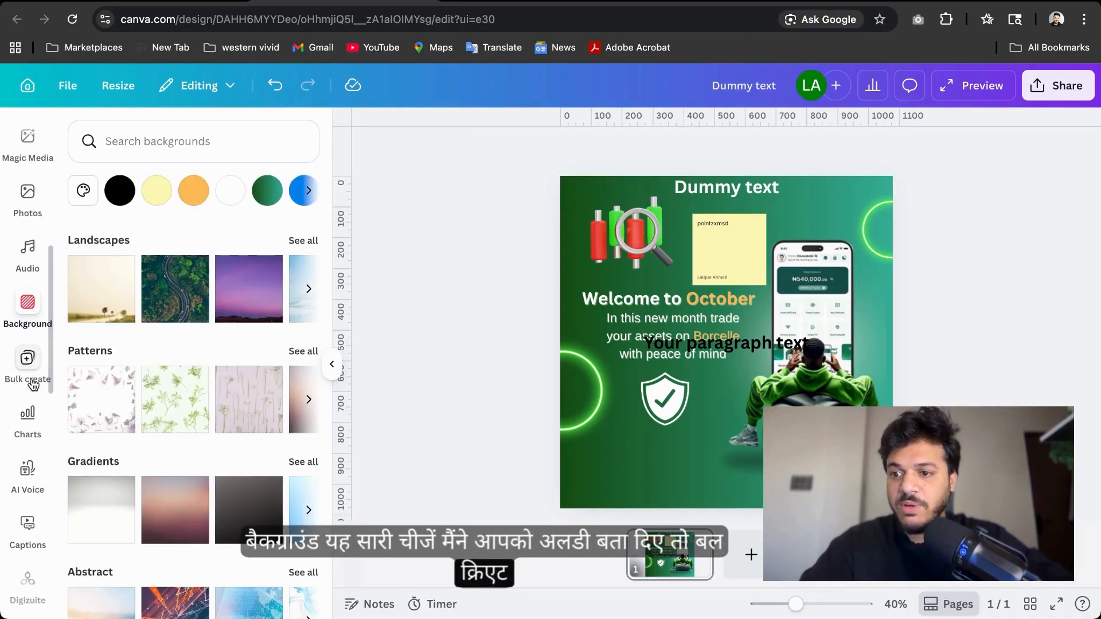
Browse the Bulk create, Charts, AI Voice, Captions and Mockups panels
left_click(33, 382)
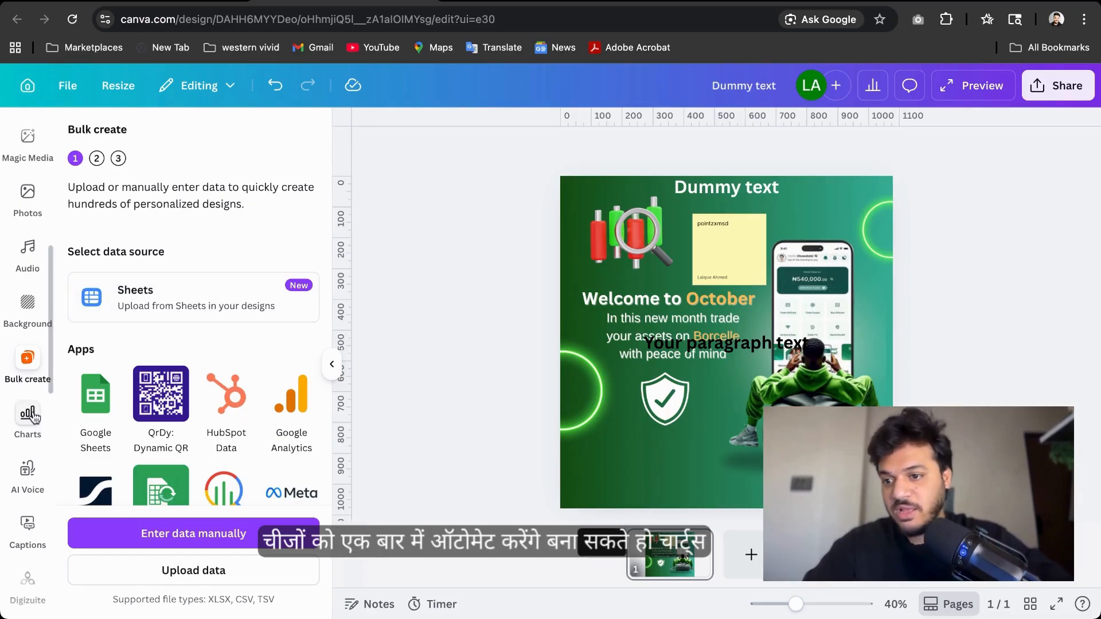
left_click(29, 434)
scroll(29, 437, "down", 2)
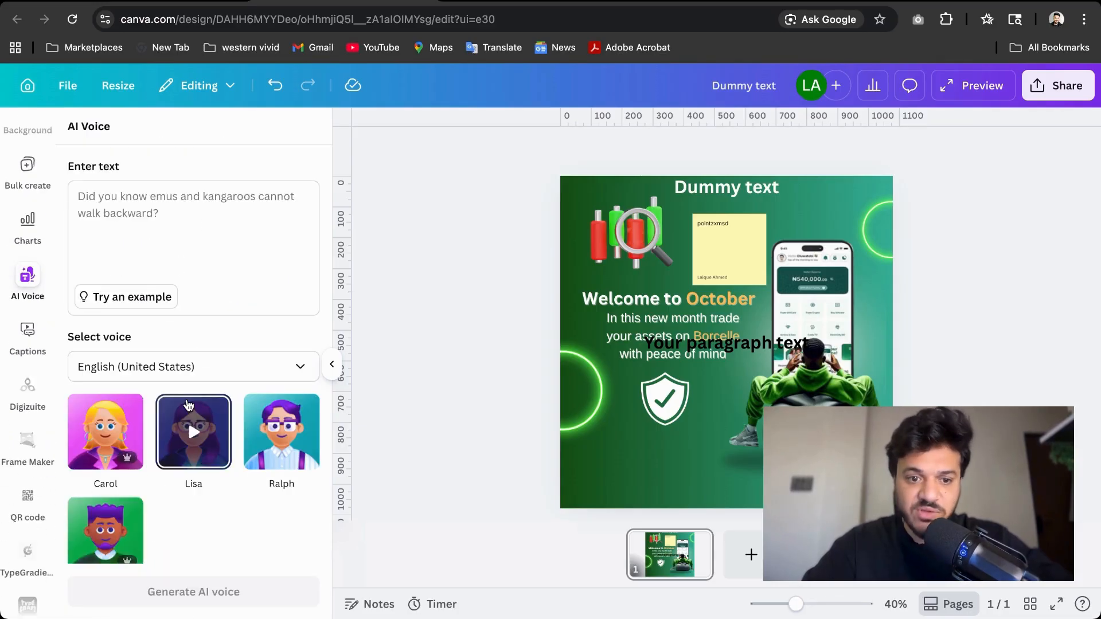
scroll(189, 405, "down", 1)
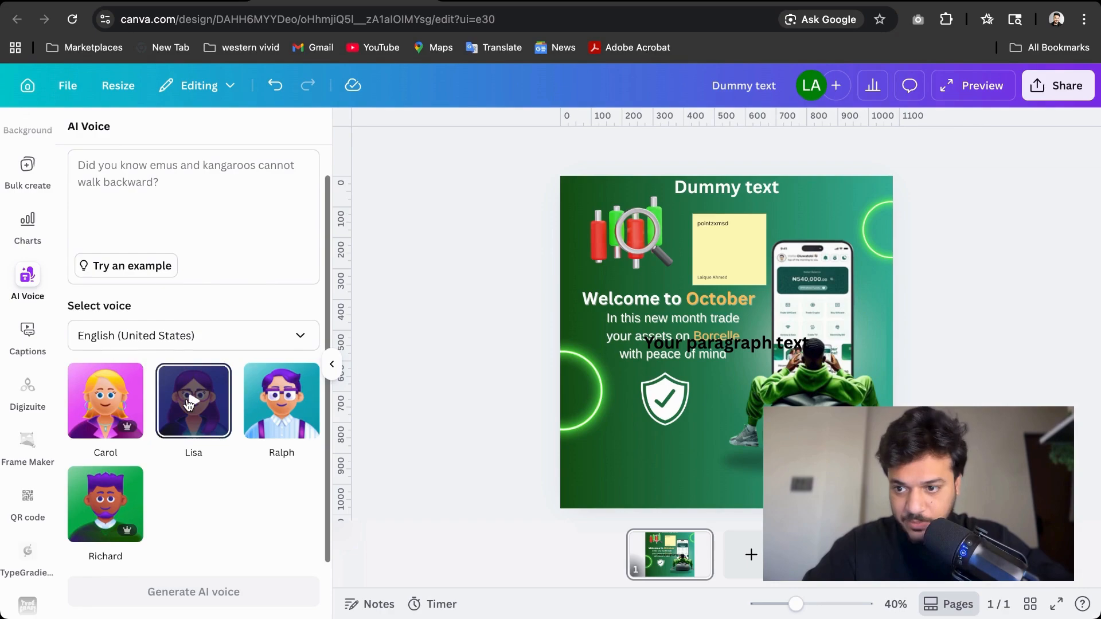
left_click(31, 347)
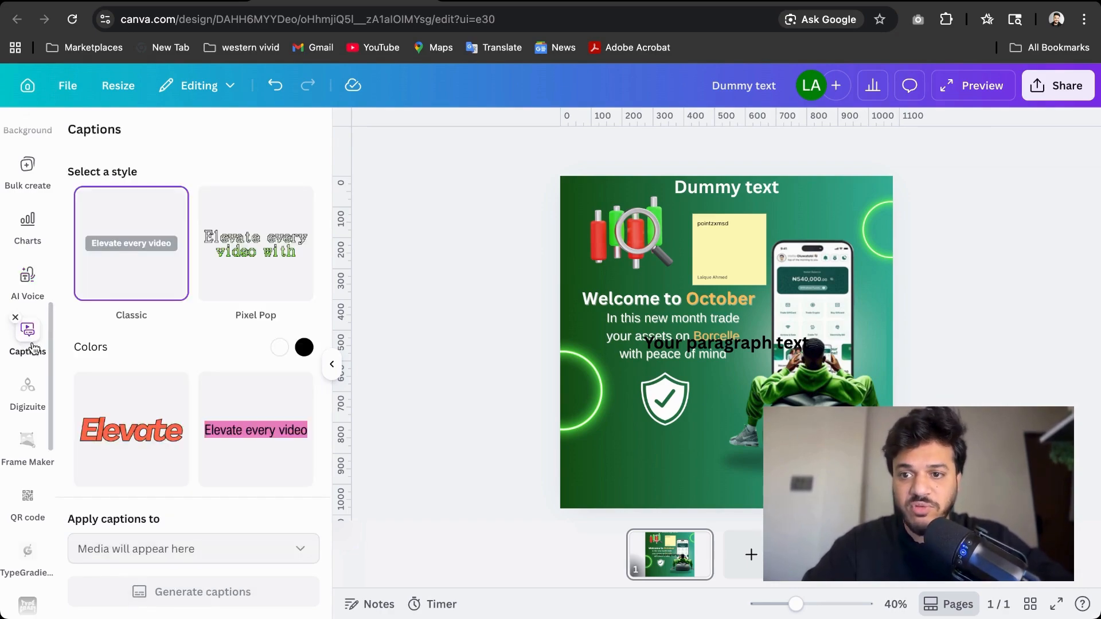
scroll(34, 347, "down", 8)
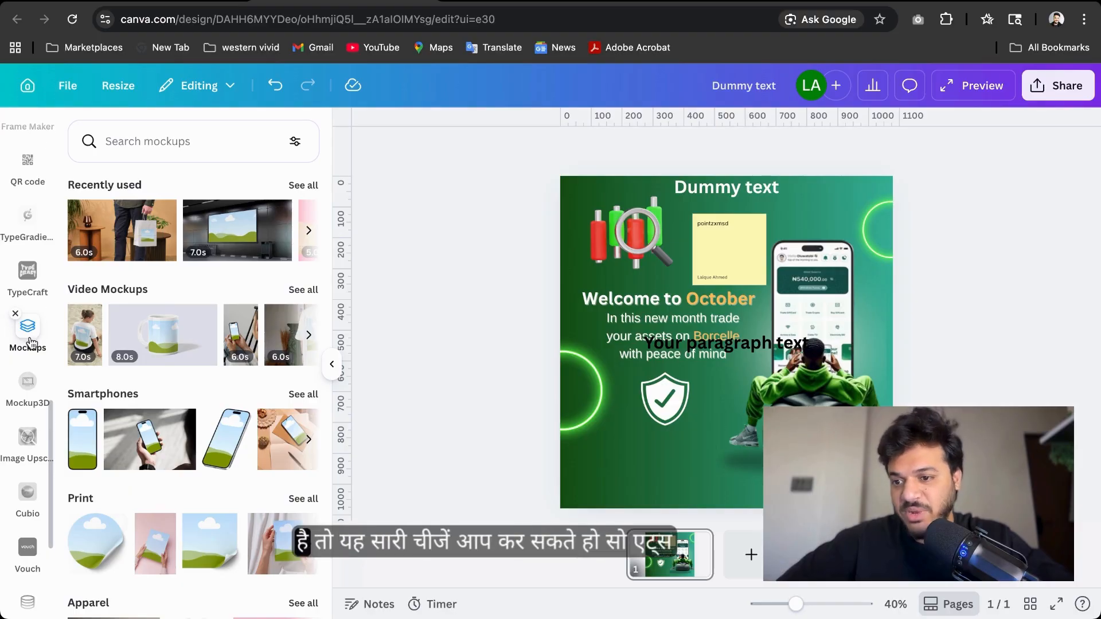
Return to the Canva home page
scroll(23, 517, "down", 5)
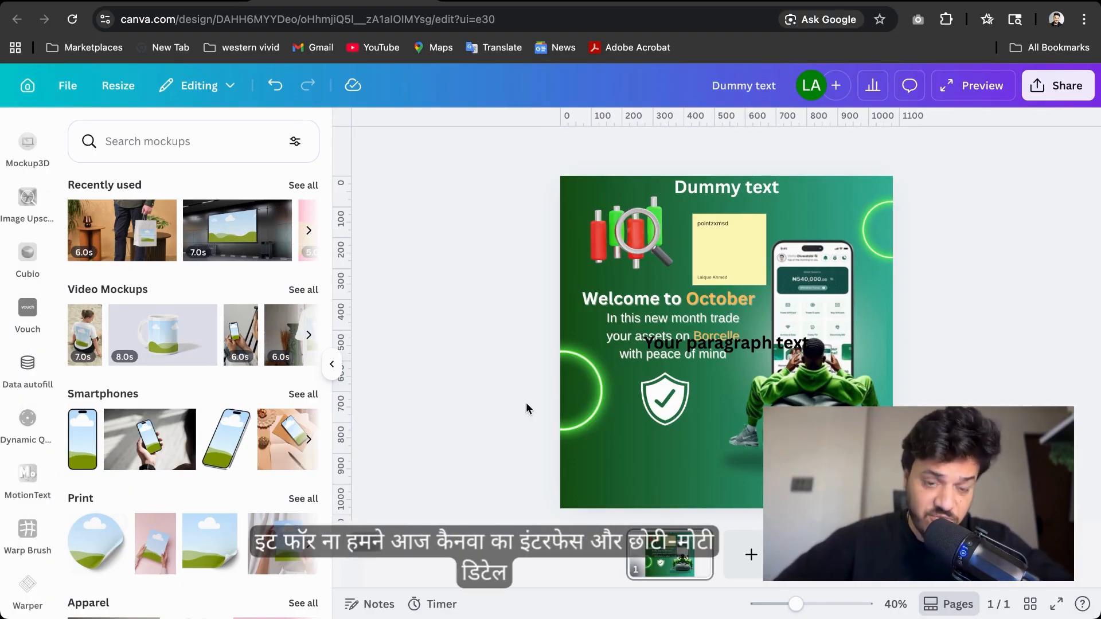
left_click(27, 99)
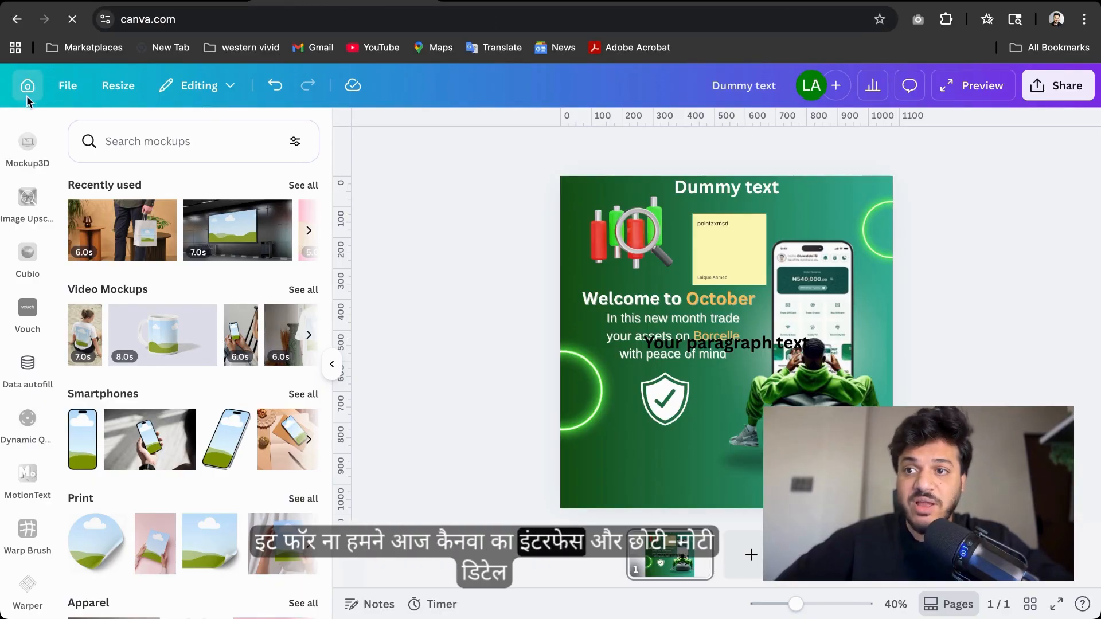